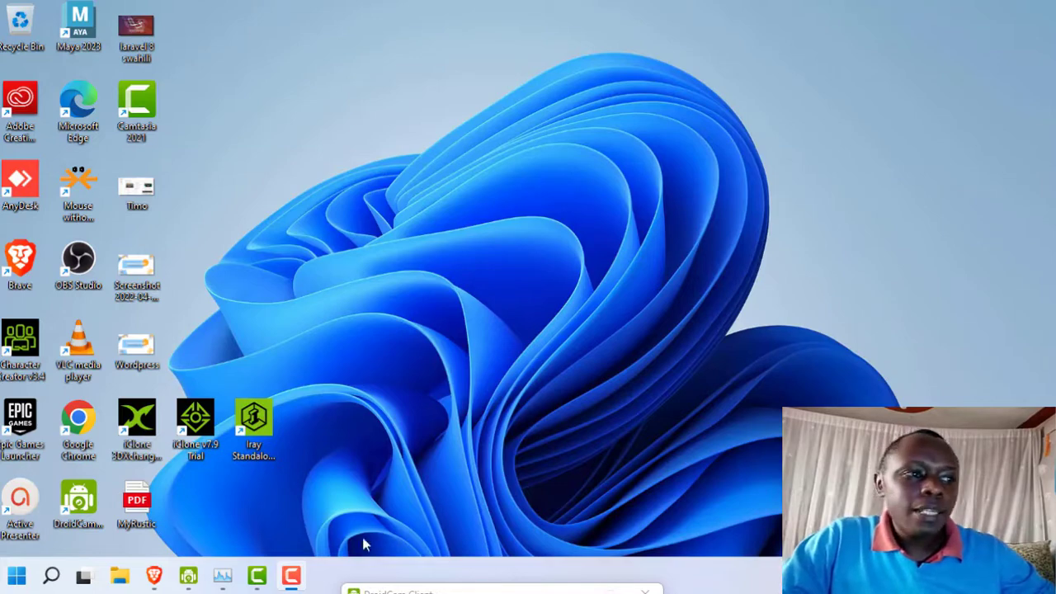
Bring Brave forward and close the four YouTube-related tabs
mouse_move(153, 577)
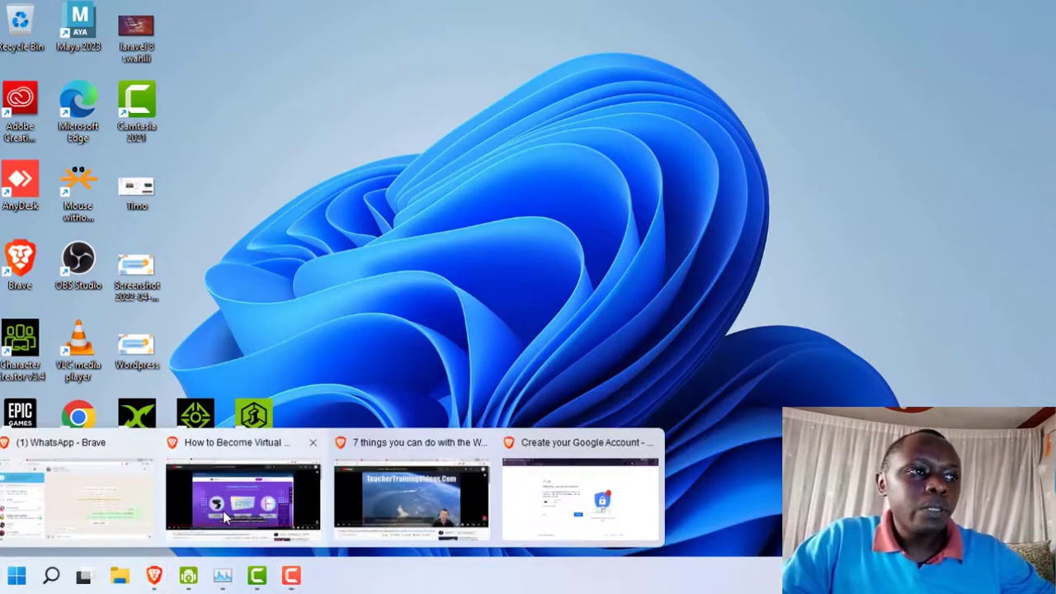
mouse_move(534, 485)
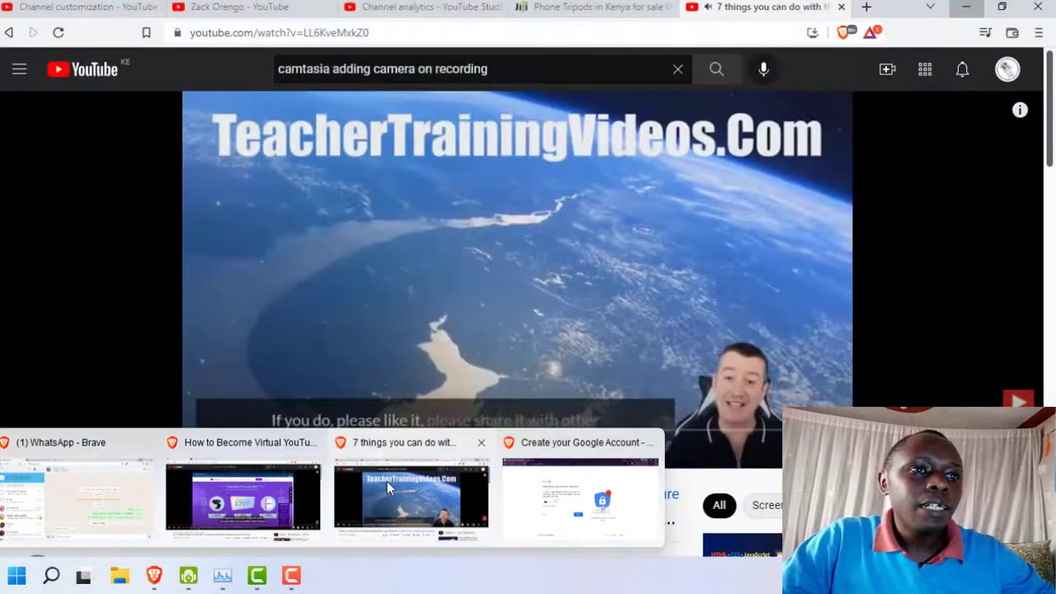
click(387, 481)
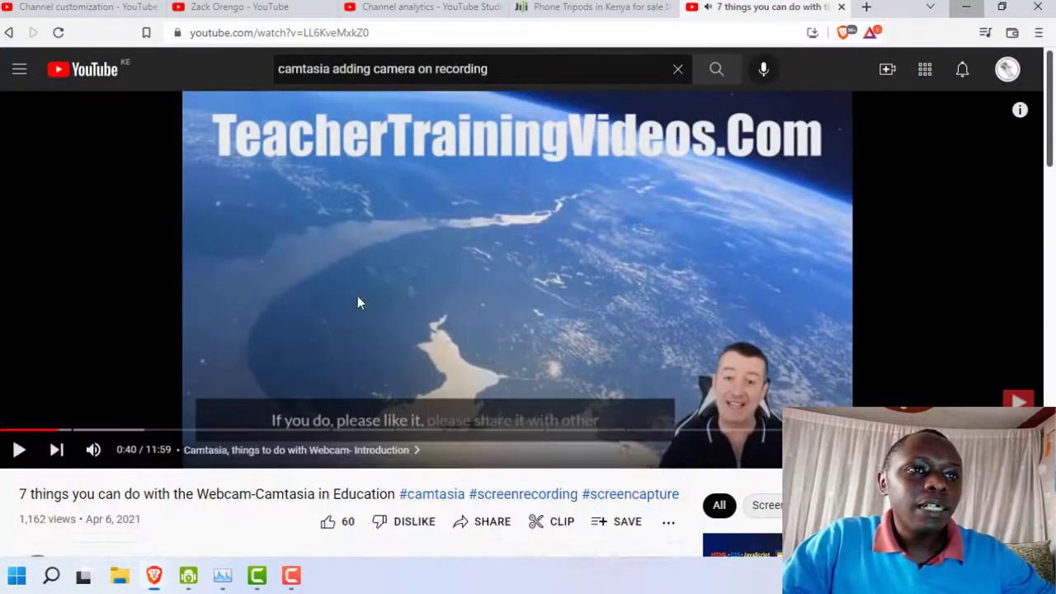
click(841, 7)
click(730, 7)
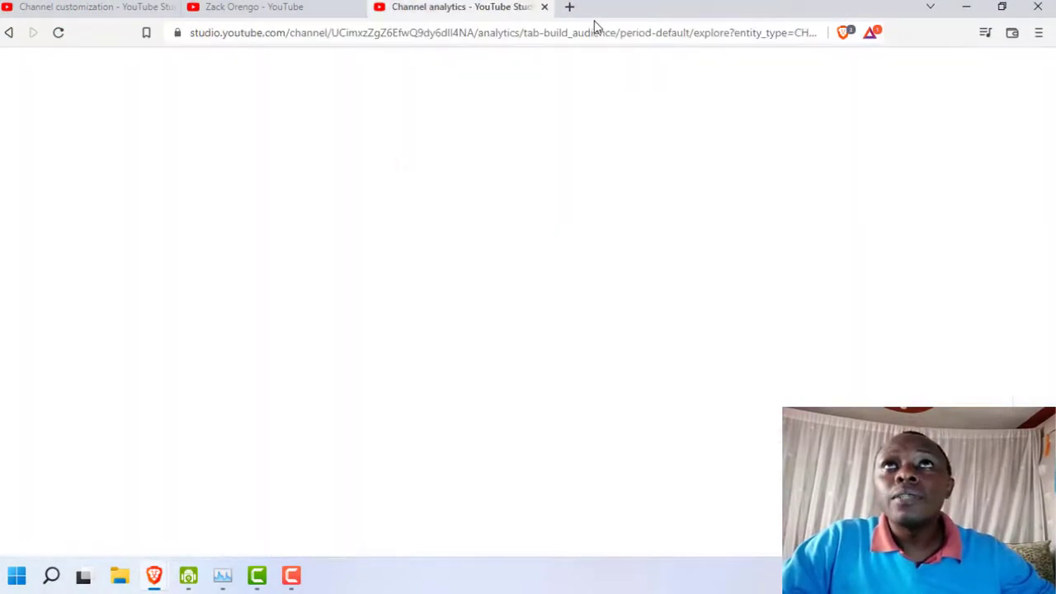
click(545, 7)
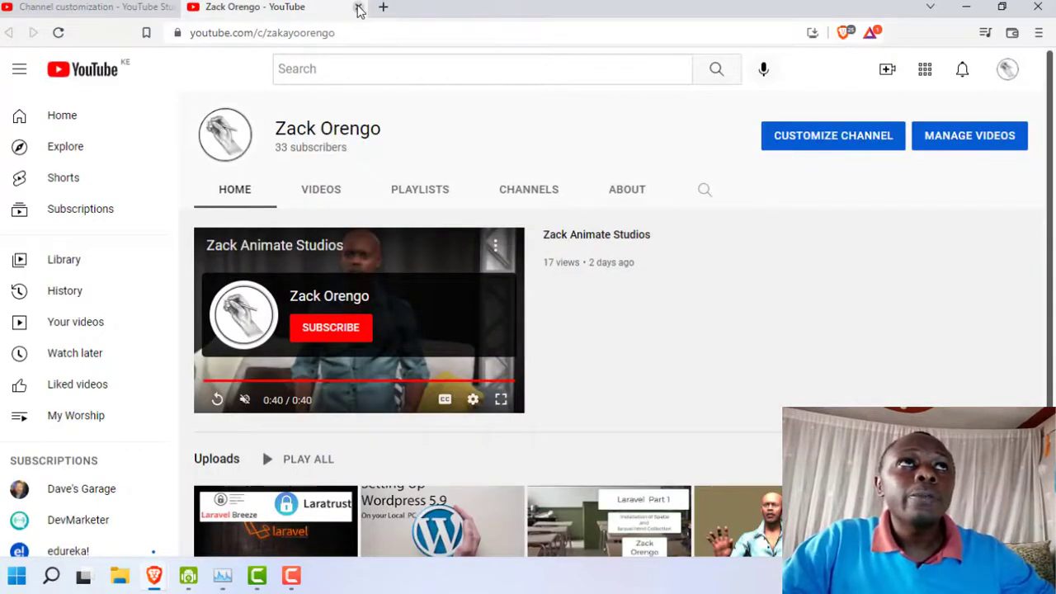
click(358, 6)
Load myrusticplace.com in a new tab and close the leftover YouTube tabs
click(195, 6)
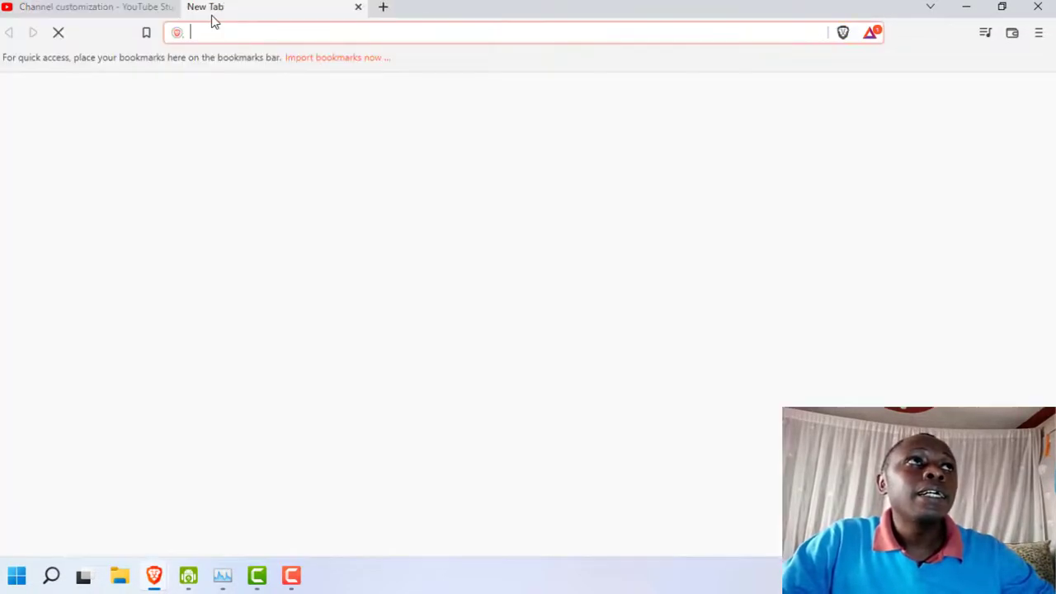
text(my)
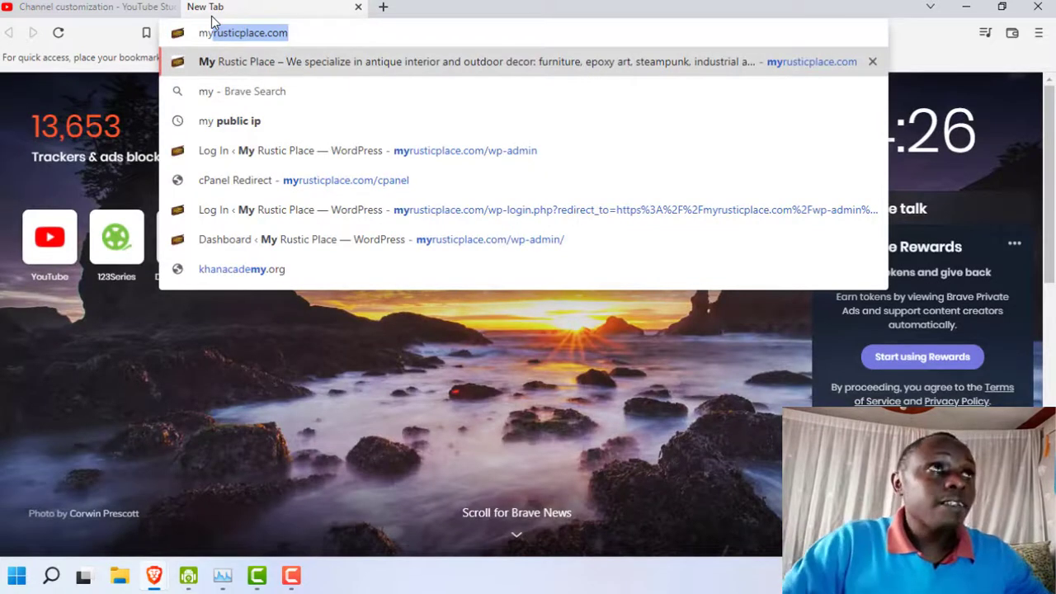
key(Return)
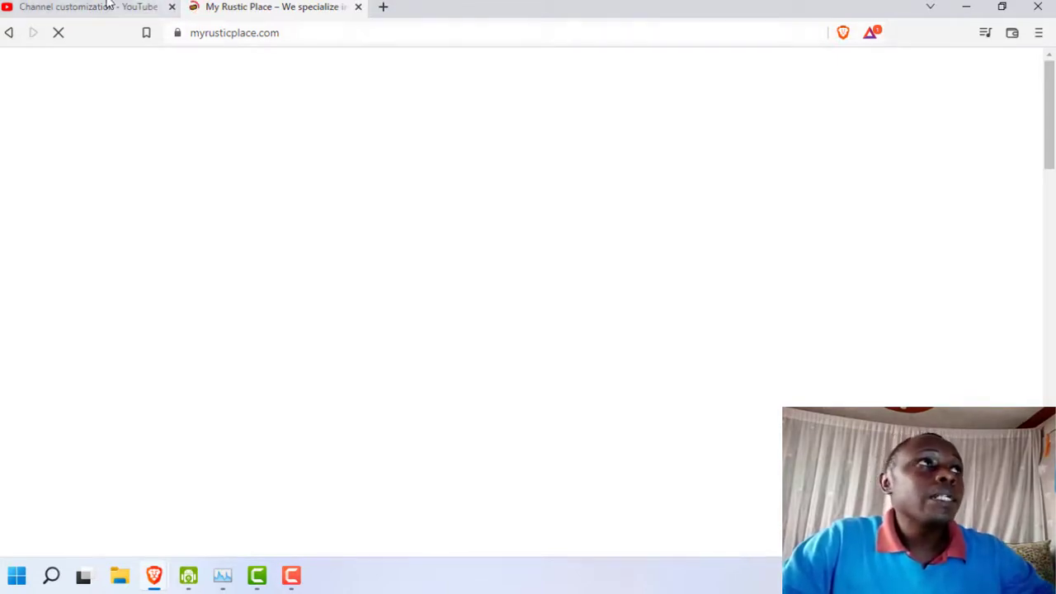
click(172, 6)
click(171, 7)
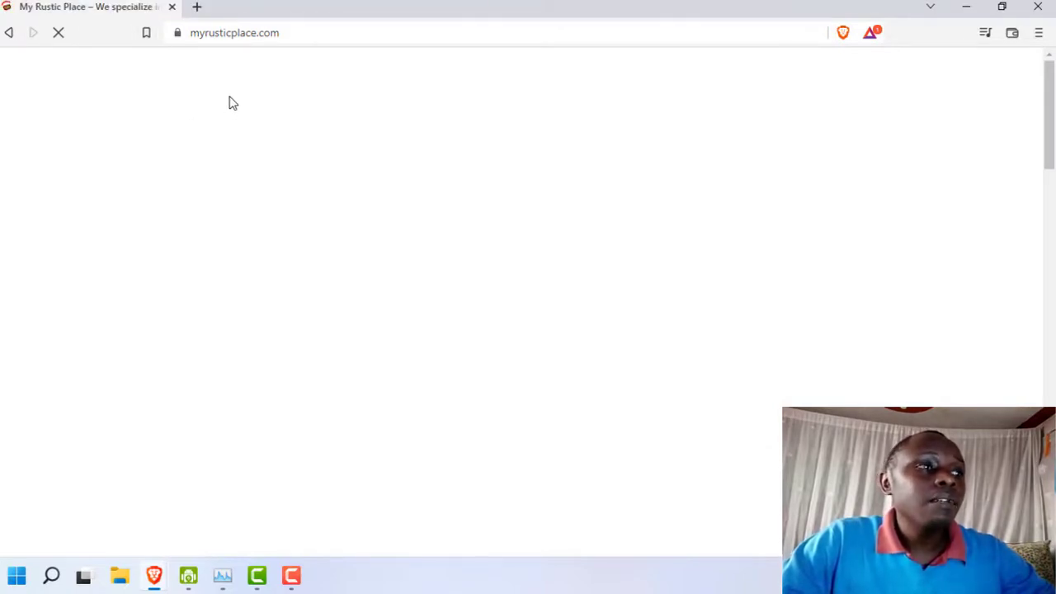
Scroll through the My Rustic Place homepage to review its content
scroll(236, 110, down, 5)
scroll(239, 126, up, 2)
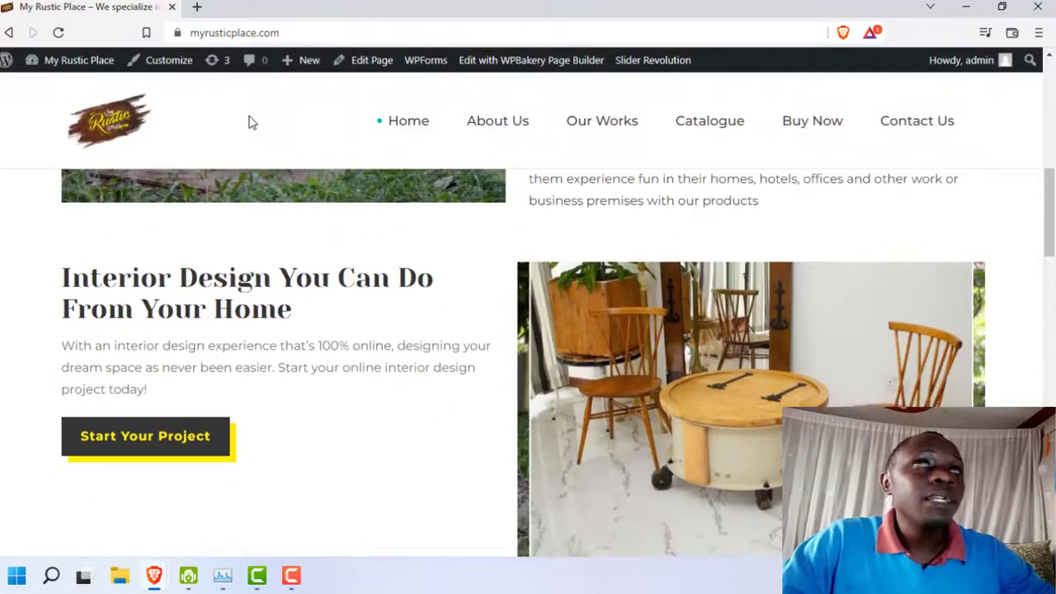
scroll(248, 120, down, 3)
scroll(248, 120, up, 10)
scroll(252, 123, down, 4)
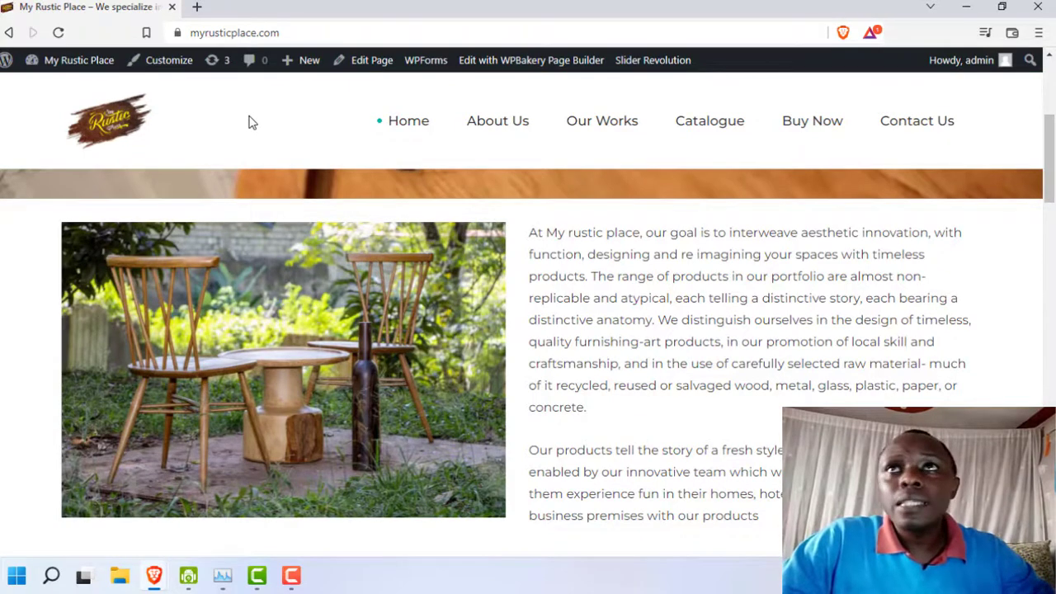
scroll(251, 122, down, 5)
scroll(251, 122, down, 2)
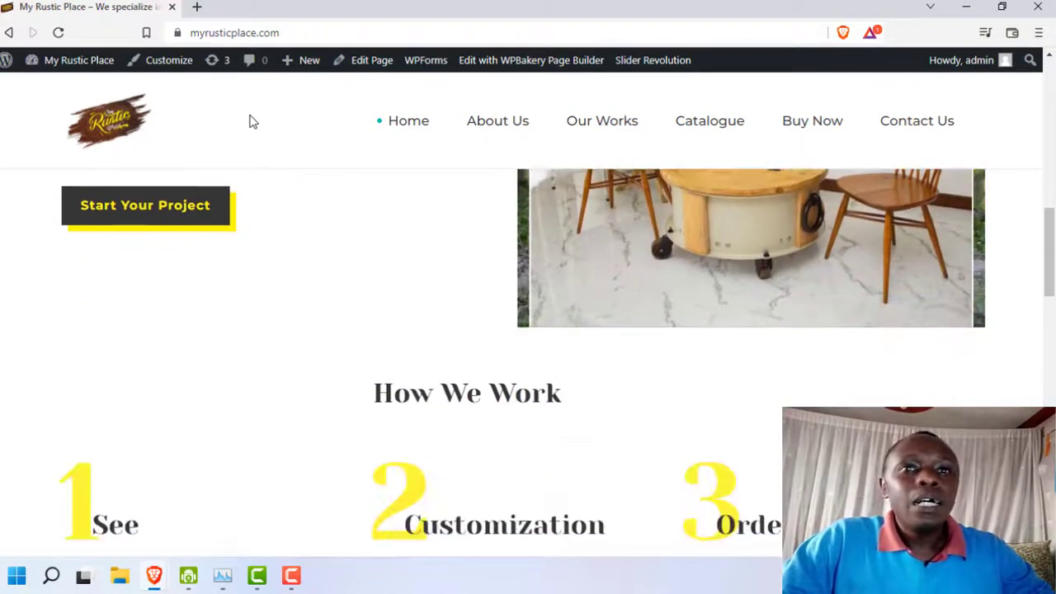
scroll(252, 122, down, 2)
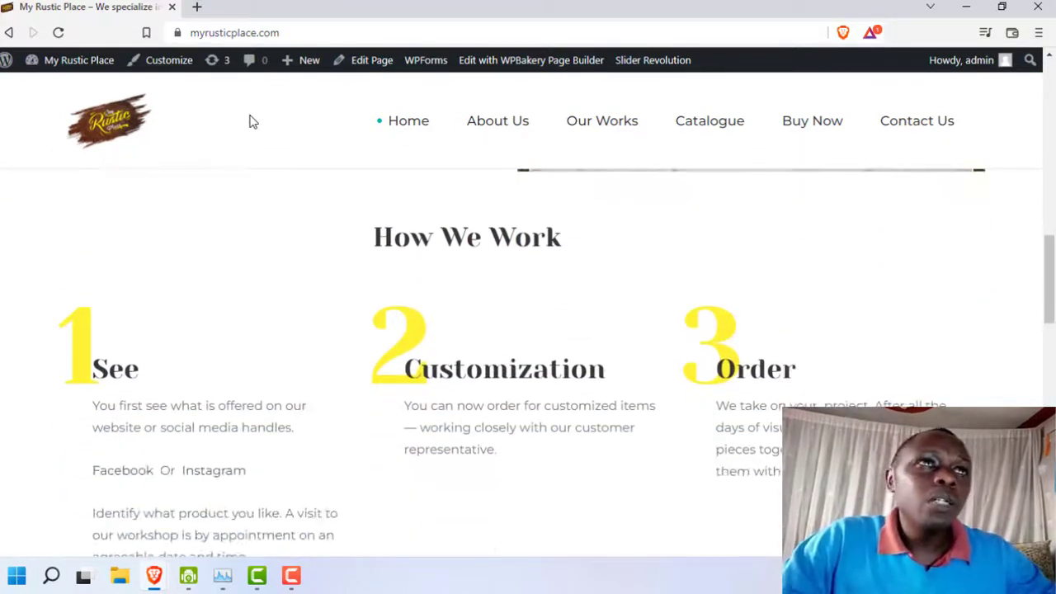
scroll(251, 122, down, 6)
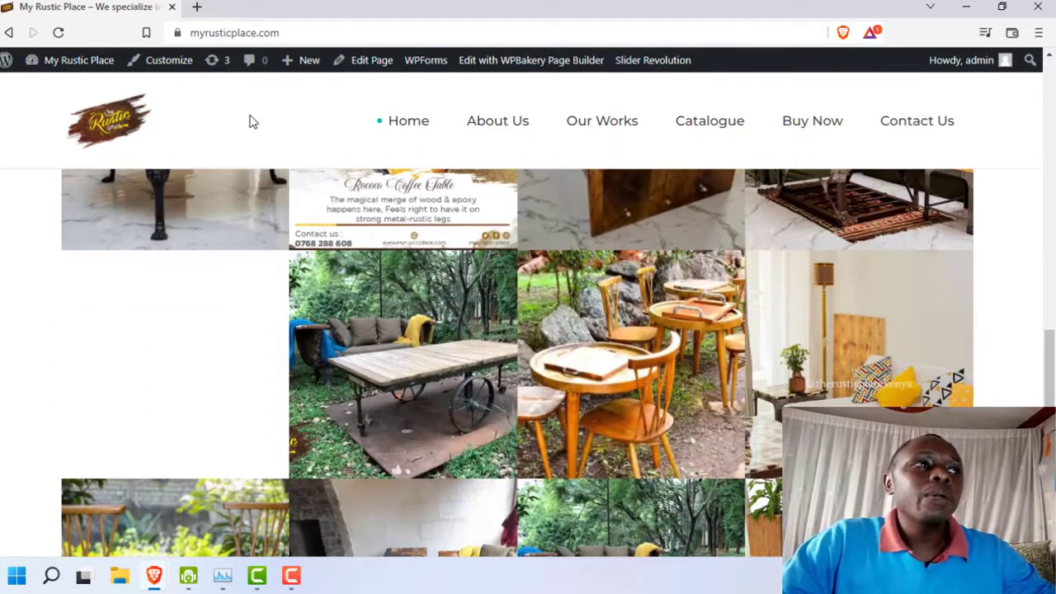
scroll(250, 121, up, 3)
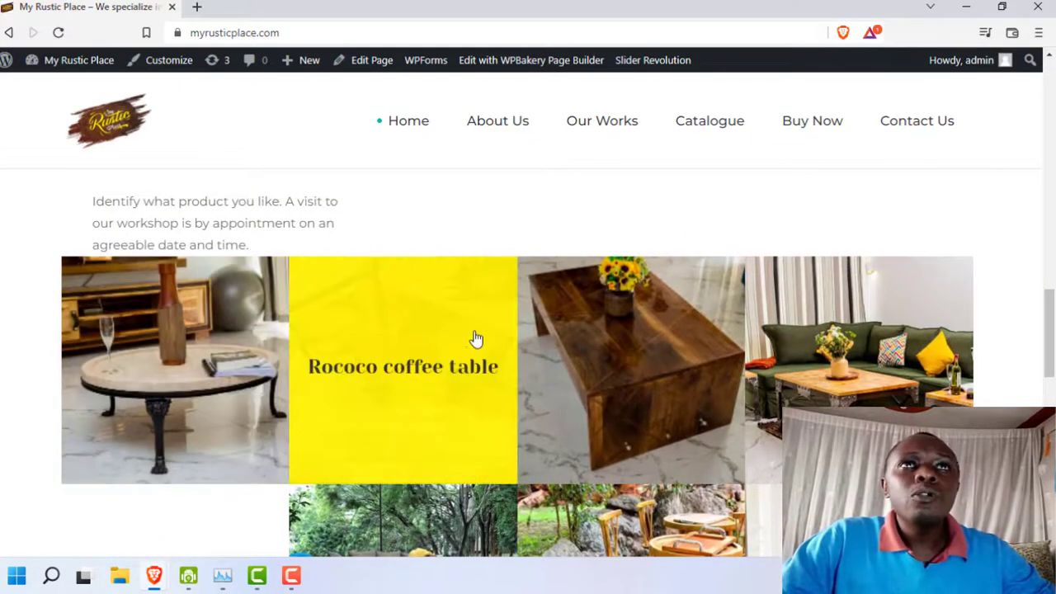
Review the homepage photos and bring up the context menu for the garden chairs image
scroll(743, 347, down, 1)
scroll(825, 322, down, 2)
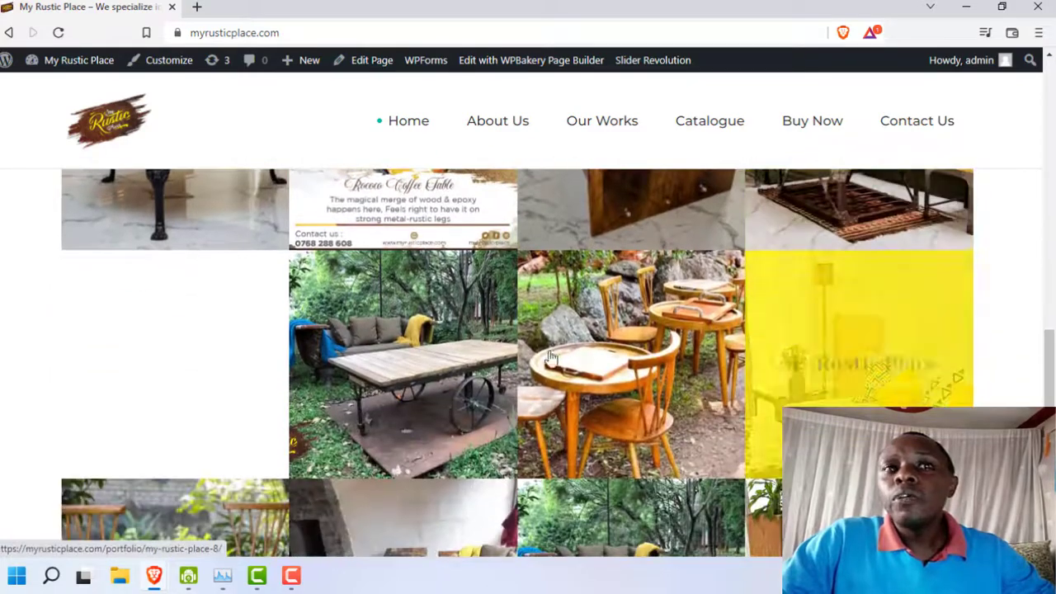
scroll(330, 346, down, 4)
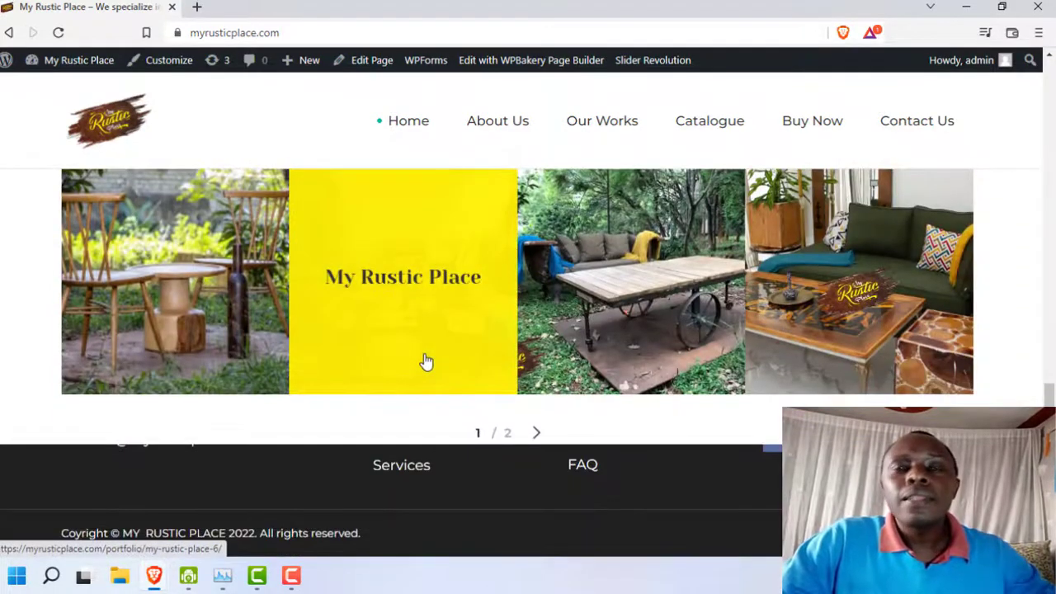
scroll(424, 360, down, 3)
scroll(427, 363, up, 10)
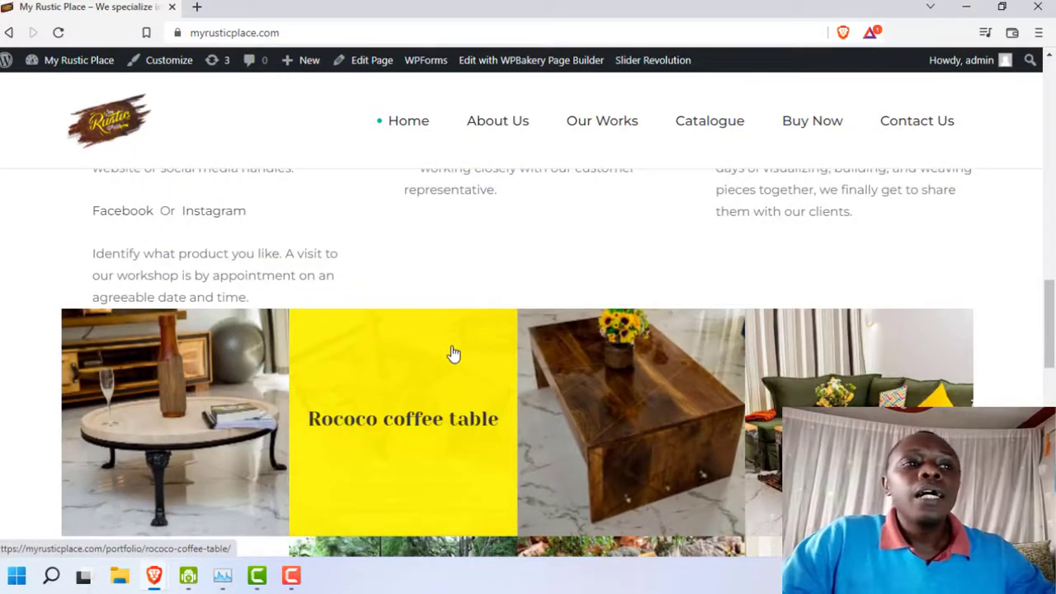
scroll(459, 352, down, 4)
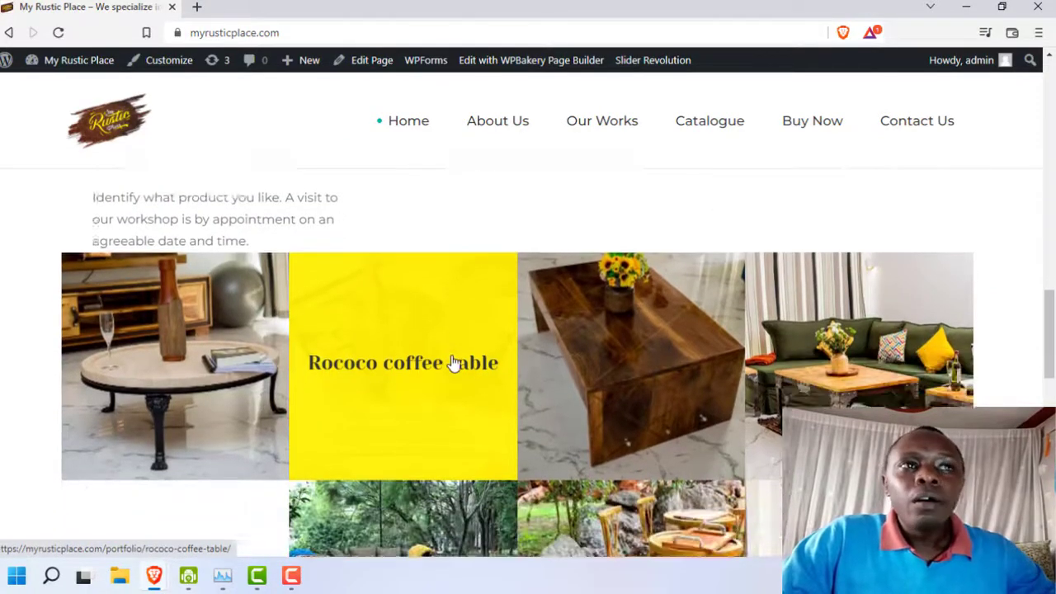
scroll(452, 356, up, 6)
scroll(451, 360, up, 6)
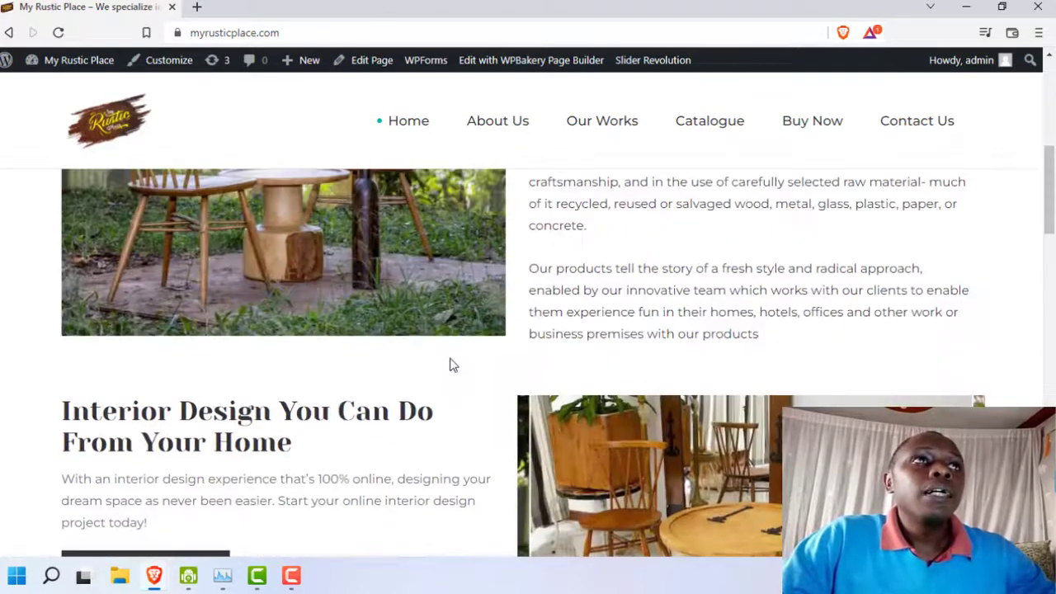
right_click(286, 318)
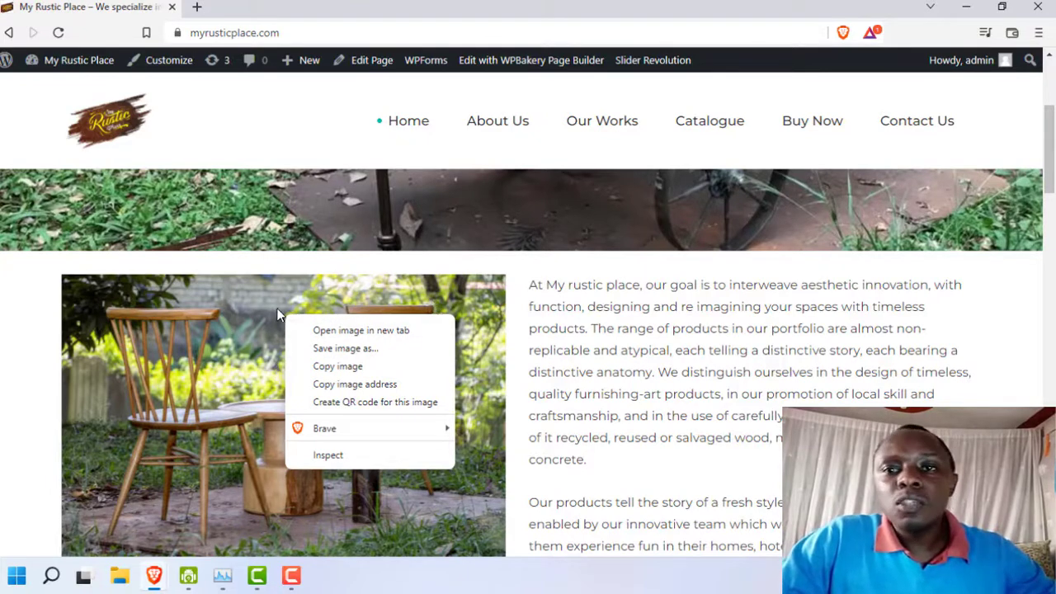
scroll(183, 318, down, 1)
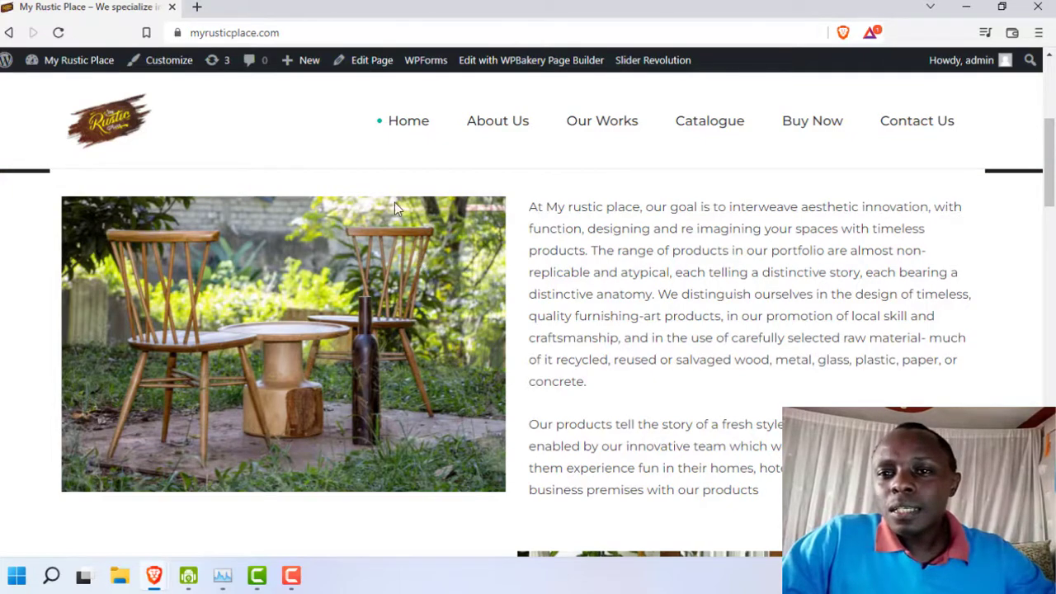
Search Brave for 'ogo worpress theme' in a fresh tab
double_click(197, 6)
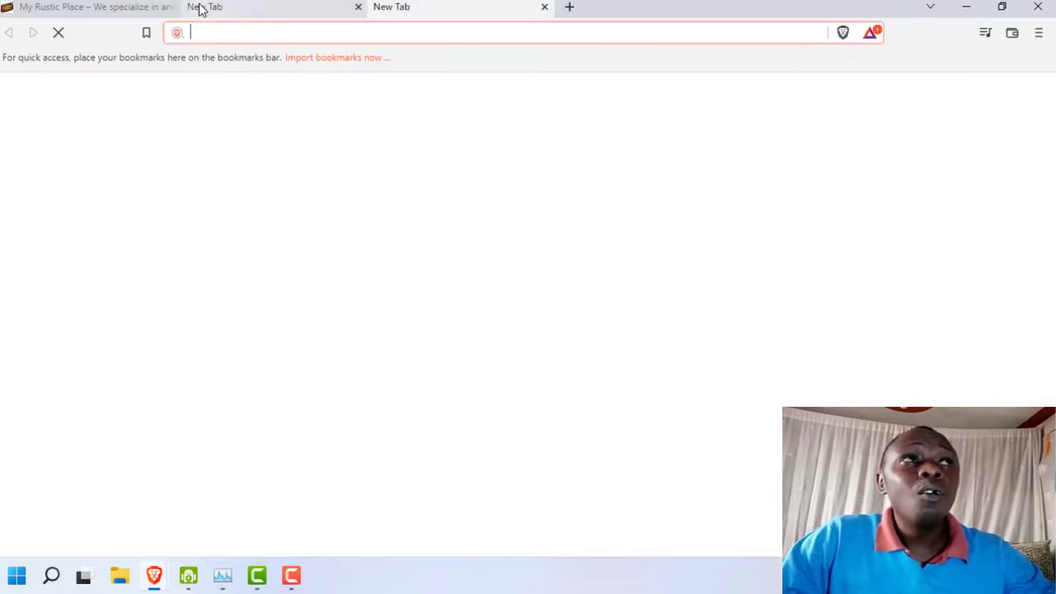
text(ogo)
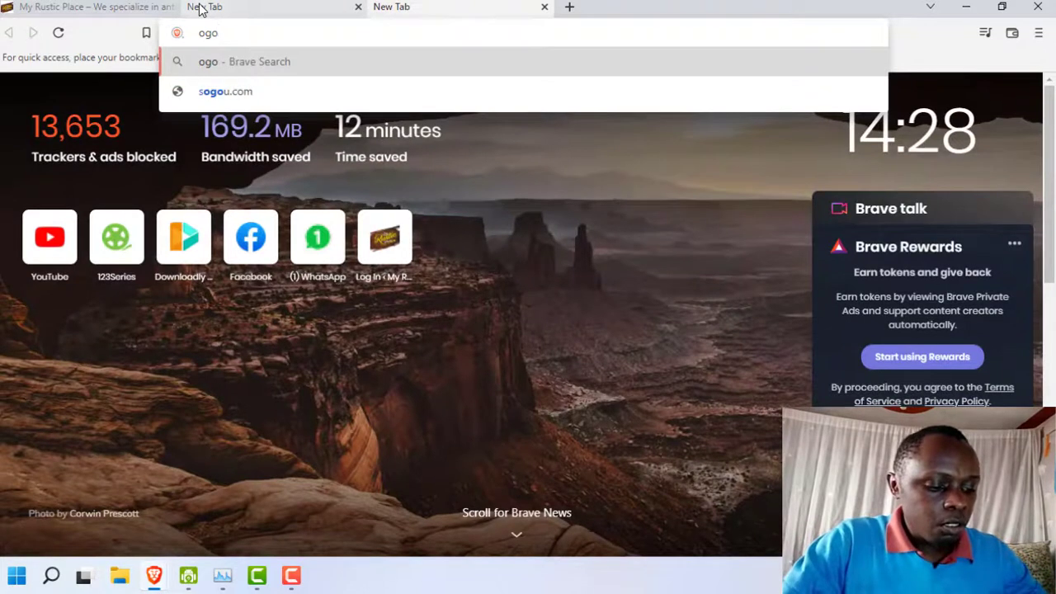
text( t)
key(BackSpace)
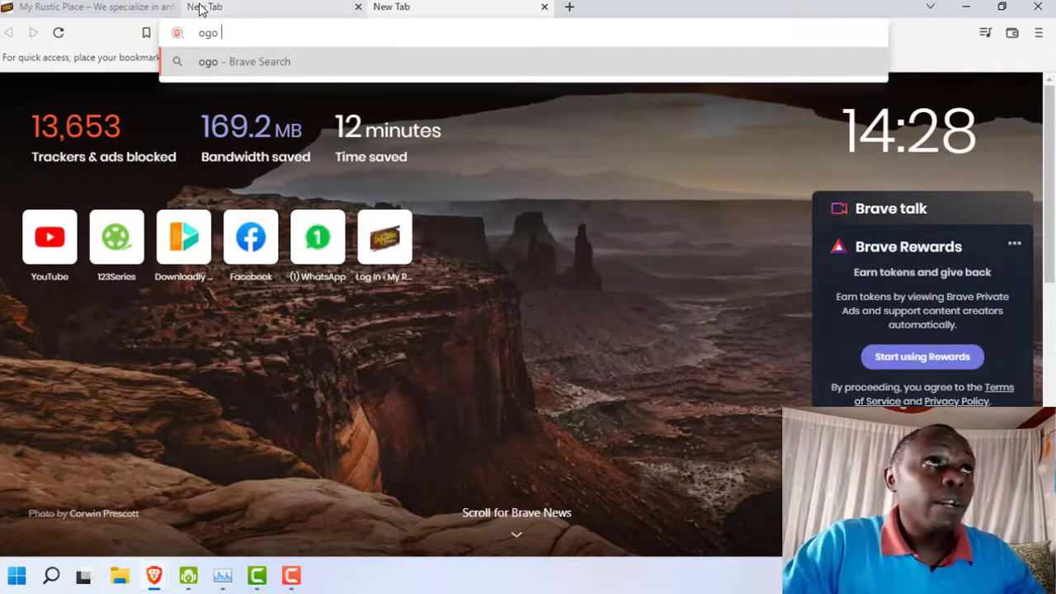
text(wor)
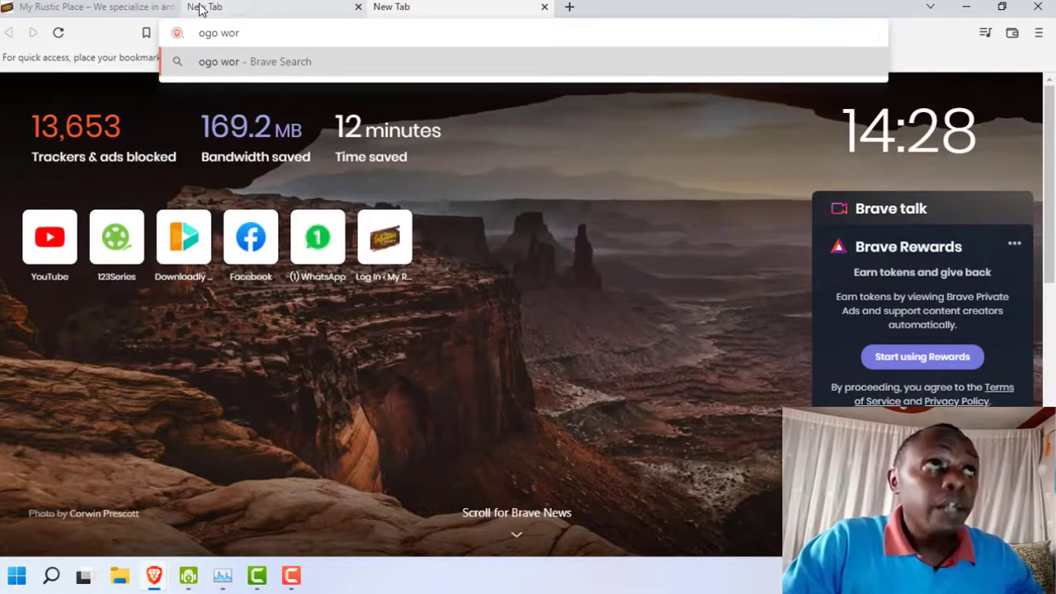
text(press)
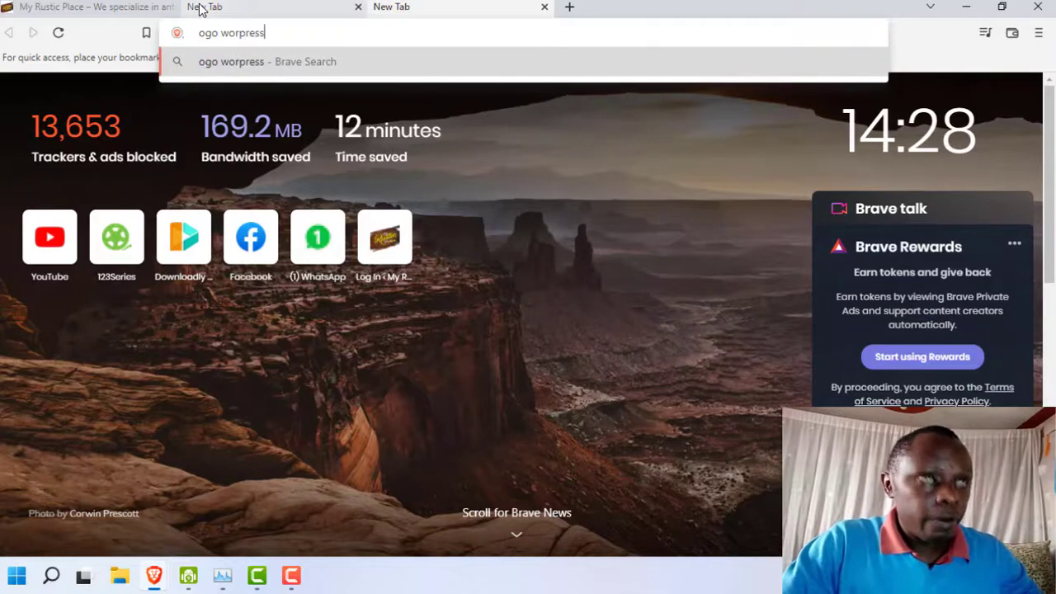
text( theme)
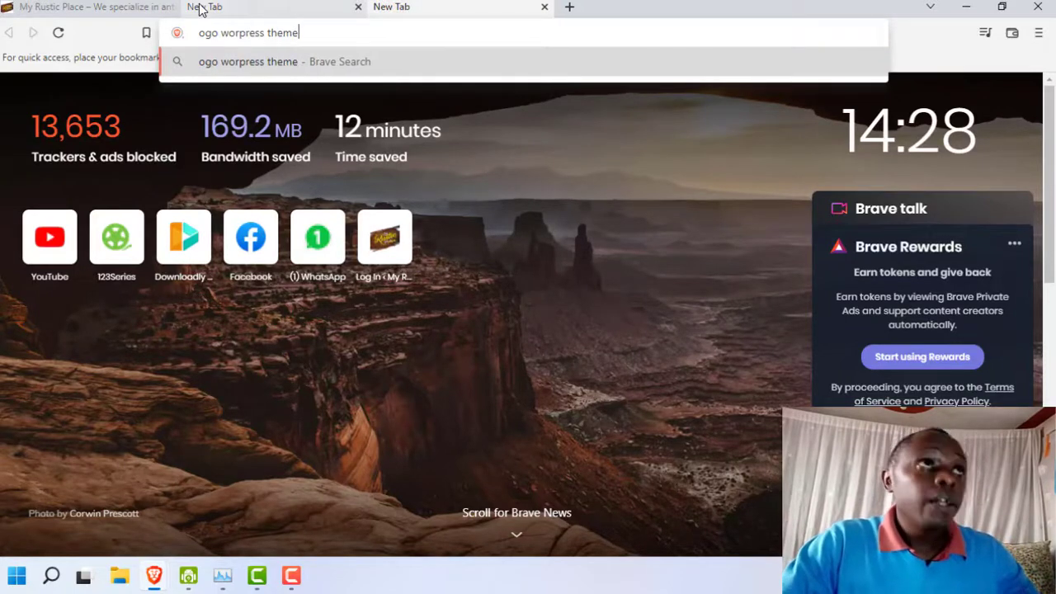
key(Return)
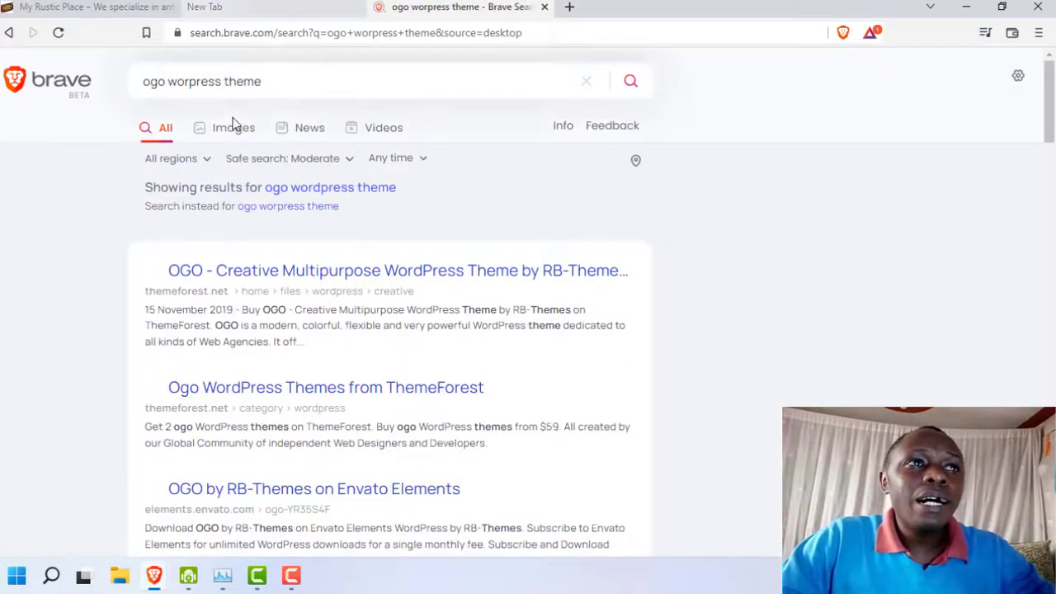
Open the first OGO theme result on ThemeForest in a new tab
right_click(277, 283)
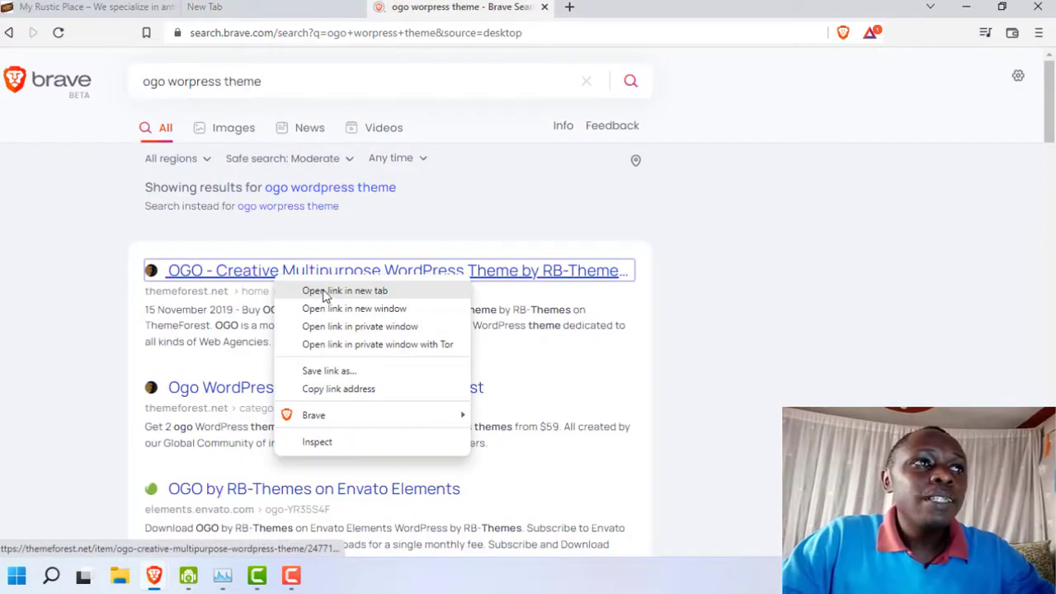
click(323, 291)
click(637, 5)
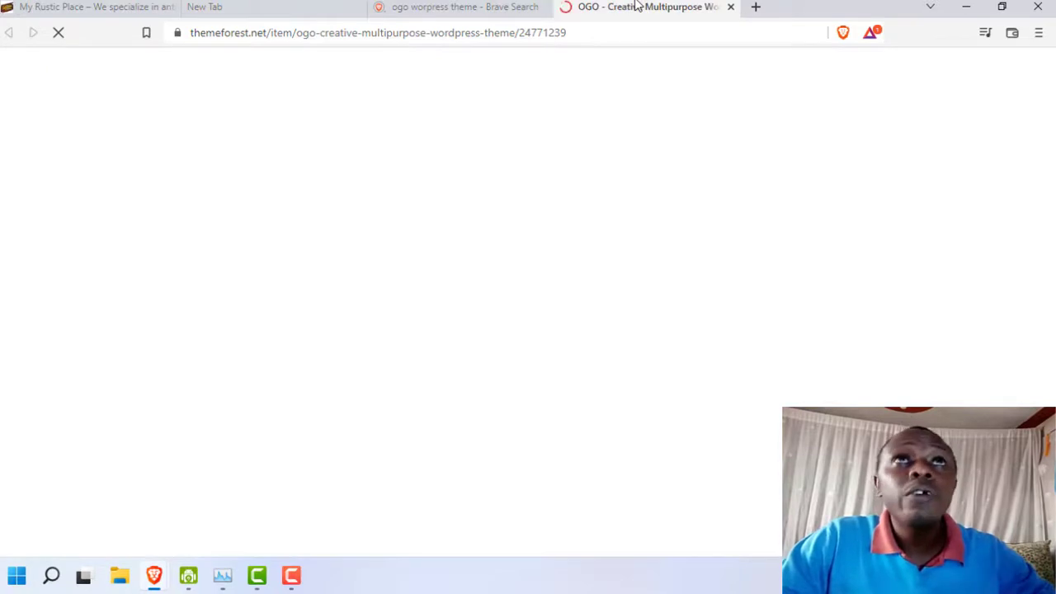
scroll(483, 58, down, 4)
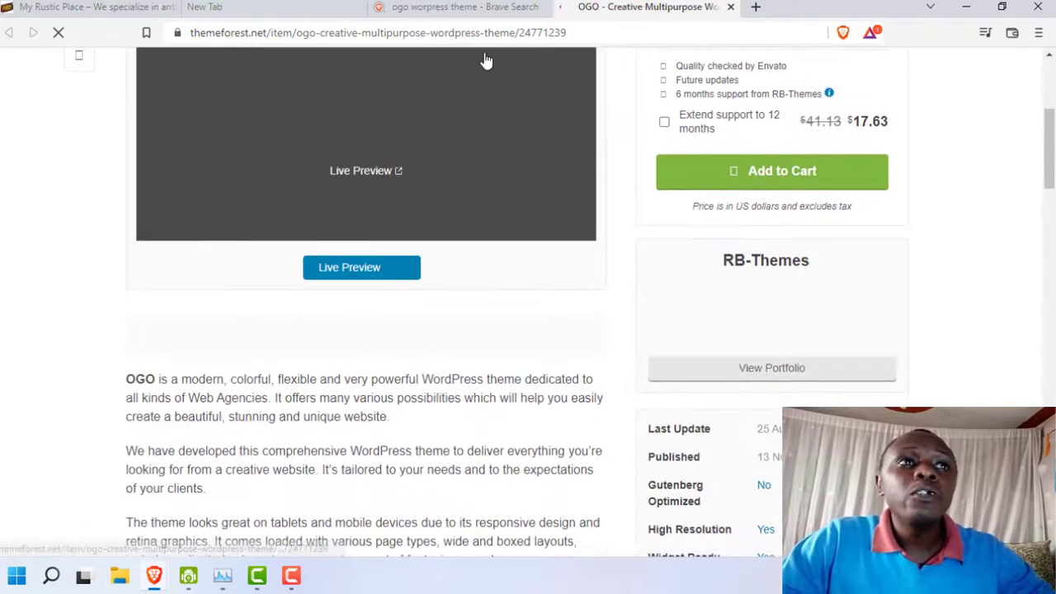
Launch the OGO live preview in a new tab, then return to My Rustic Place
click(368, 268)
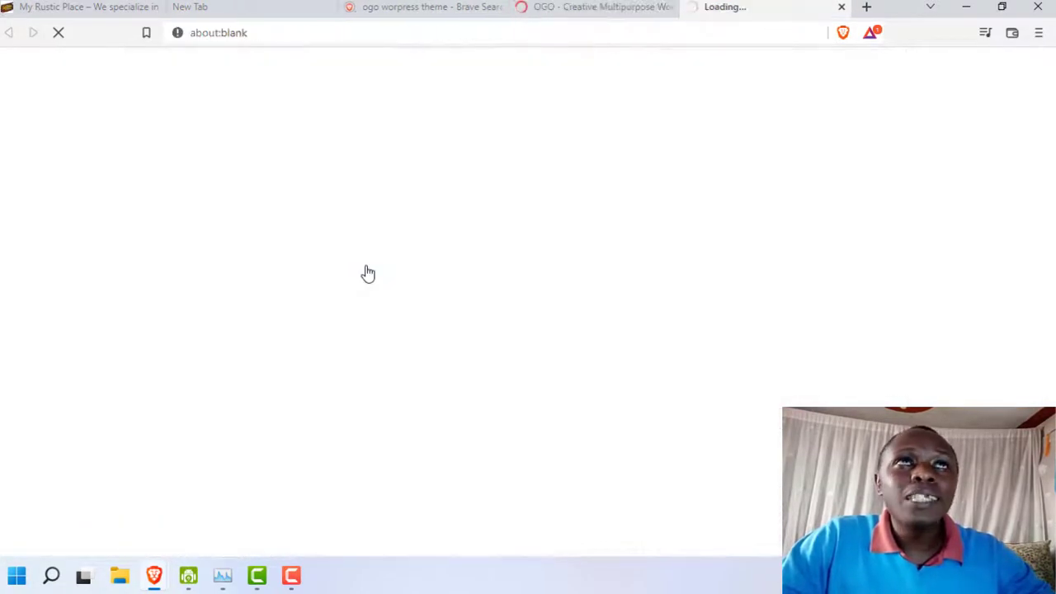
click(572, 8)
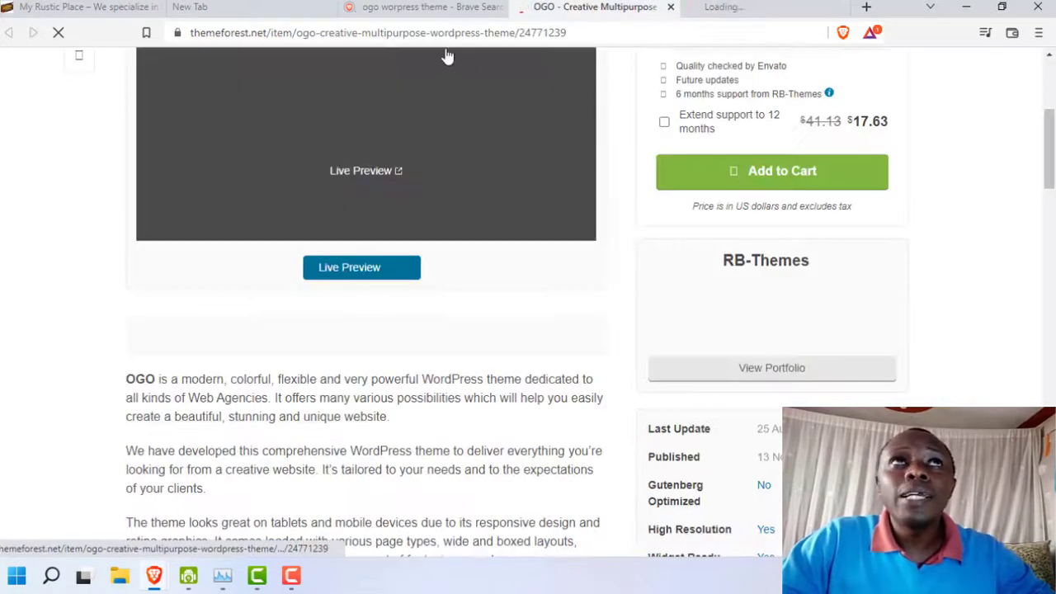
click(733, 7)
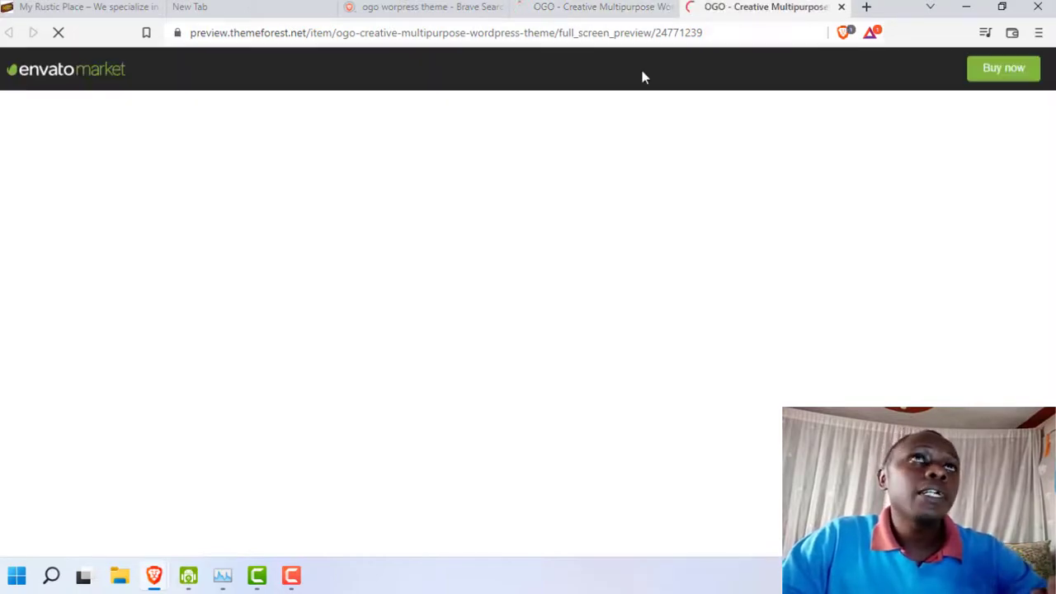
click(596, 6)
click(202, 6)
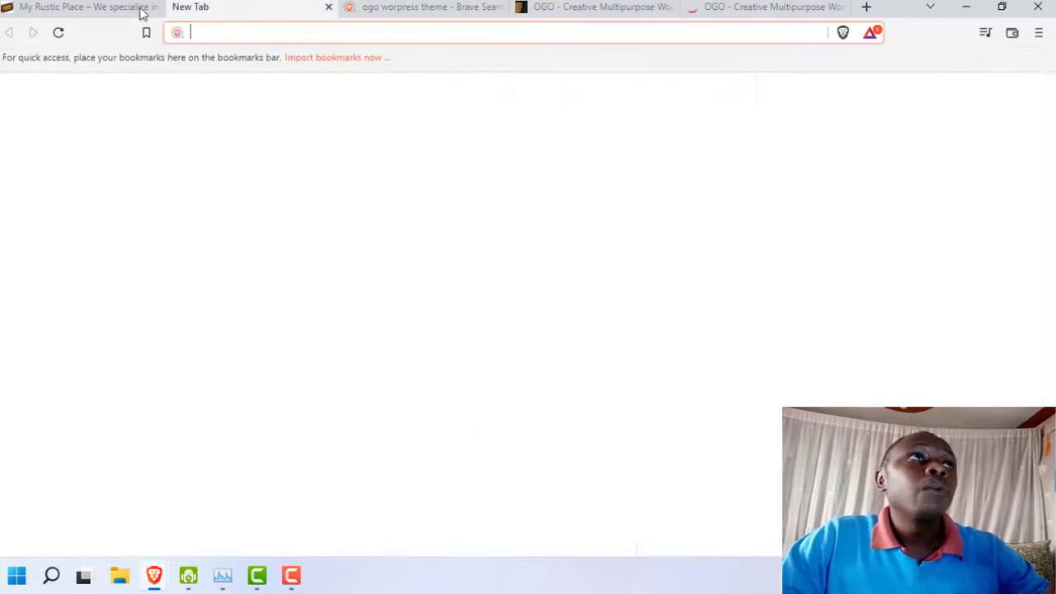
click(136, 7)
Bring the chairs photo into view on the homepage and open the Start menu
scroll(279, 189, down, 4)
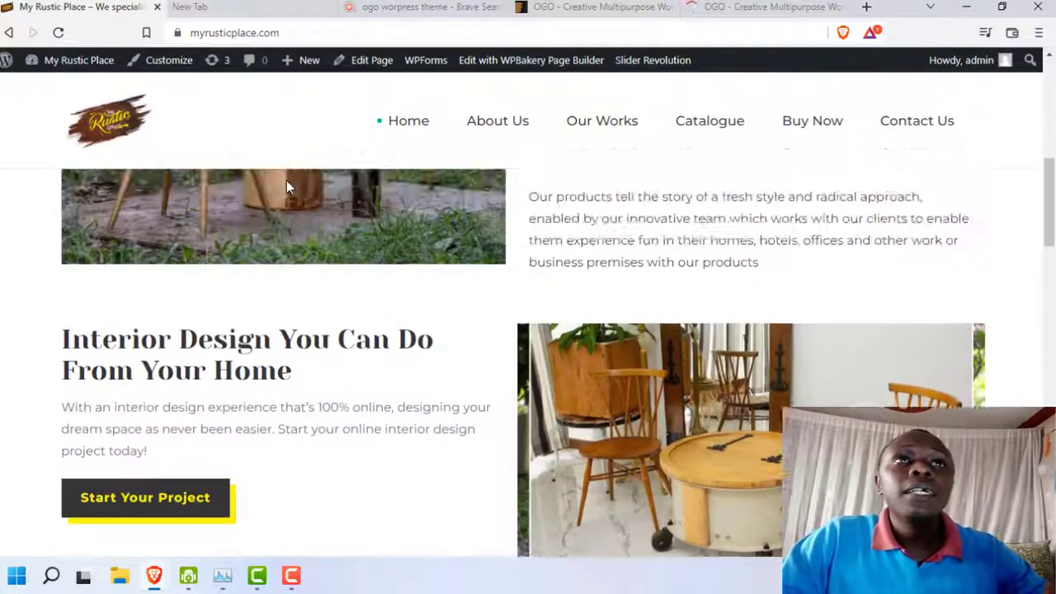
scroll(288, 184, up, 3)
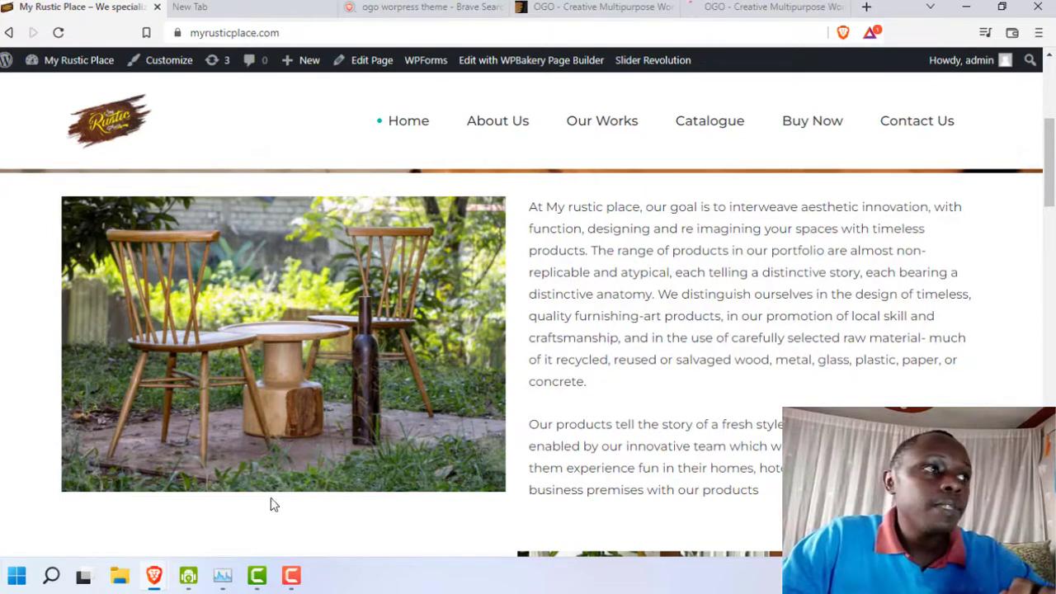
click(16, 576)
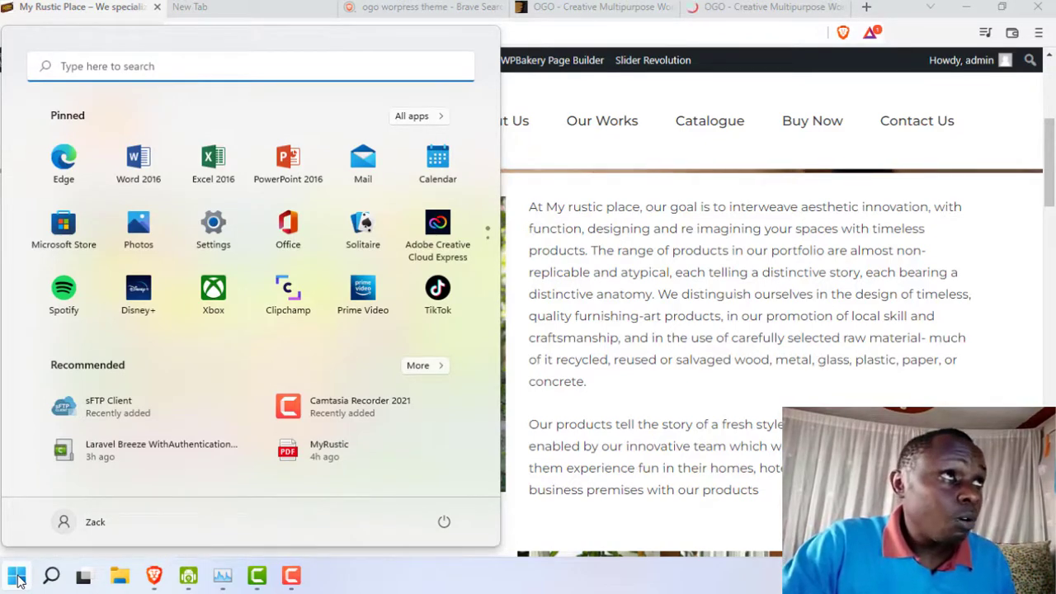
Find and launch Snipping Tool from a Windows search for 'sc'
click(18, 580)
click(19, 580)
text(sc)
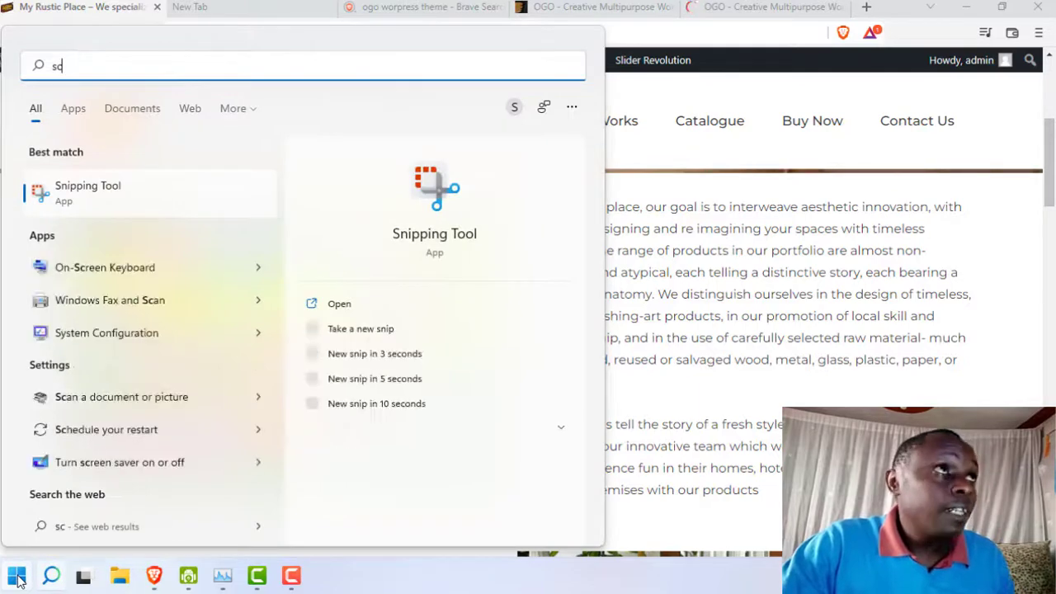
click(117, 202)
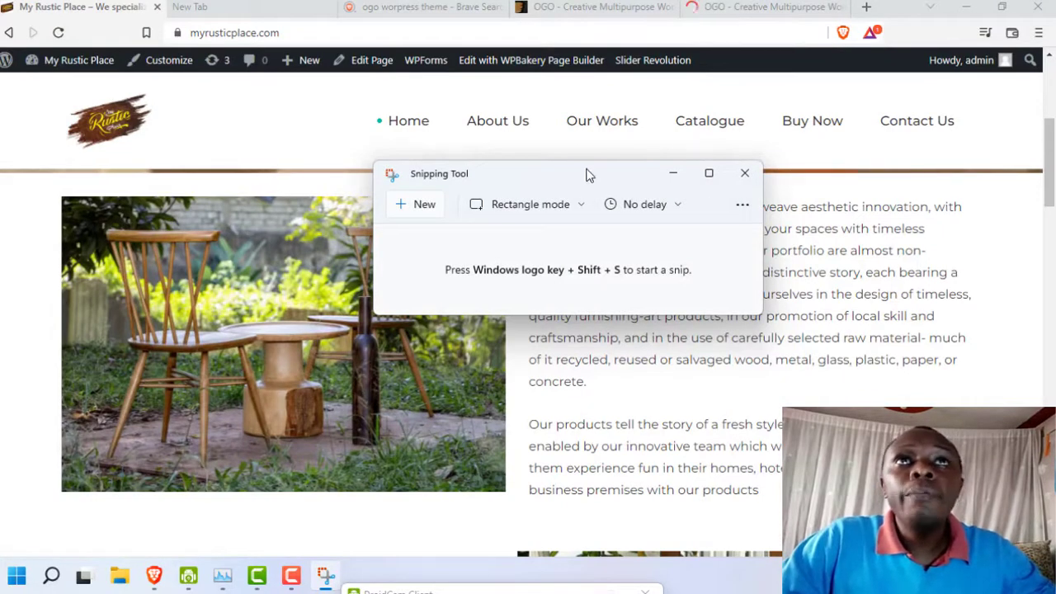
drag(587, 172, 792, 184)
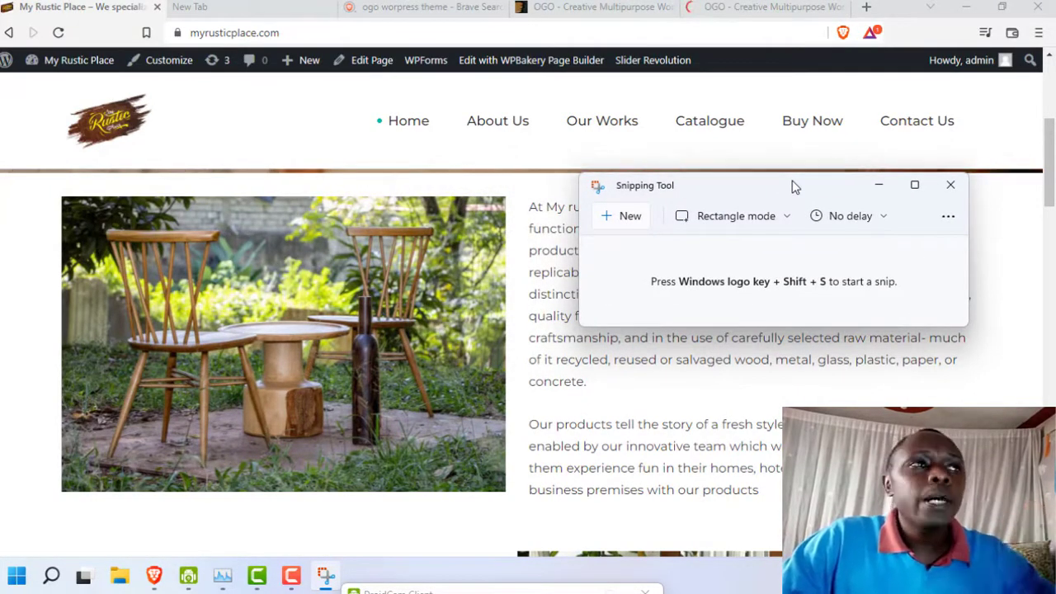
Snip a rectangle around the wooden chairs and table photo
click(625, 218)
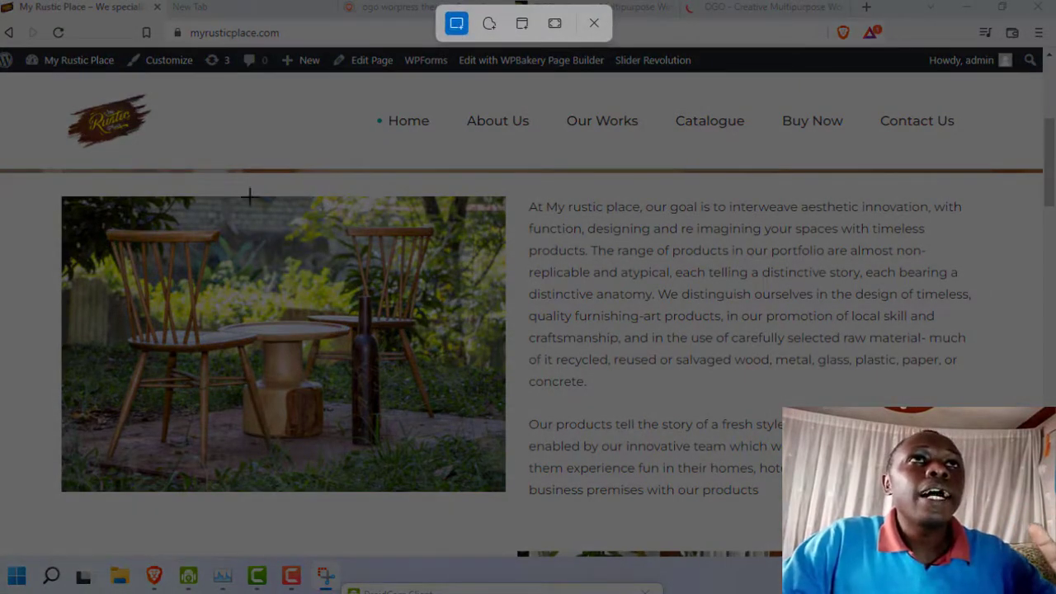
drag(59, 197, 509, 495)
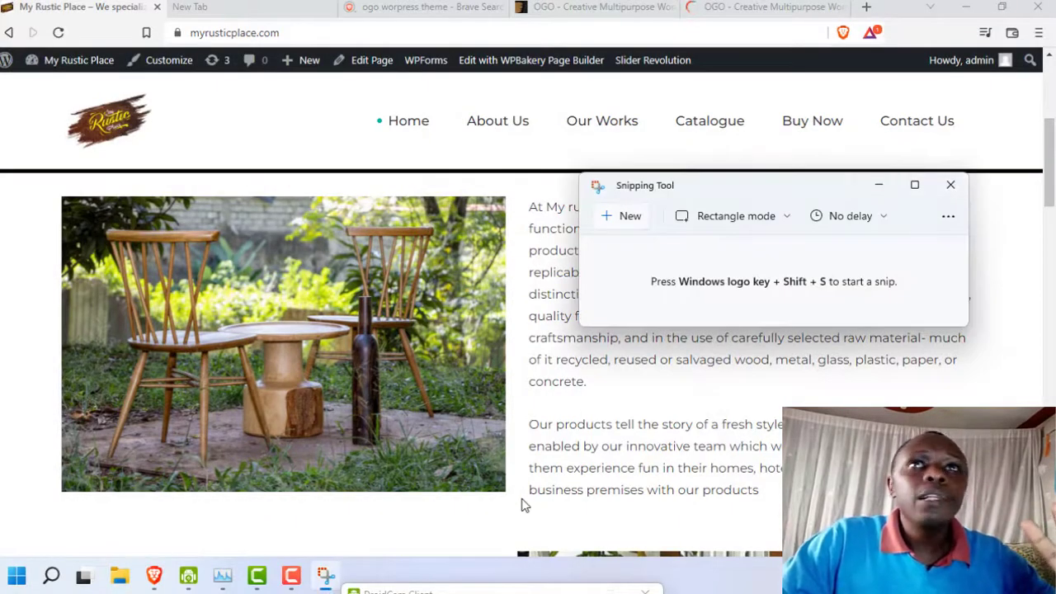
drag(778, 174, 371, 97)
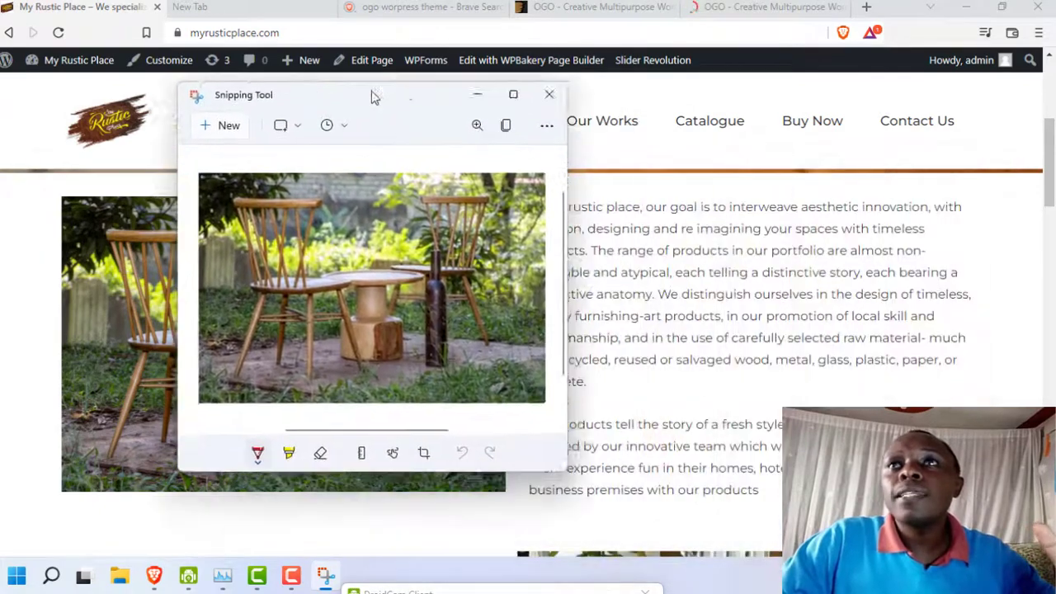
Save the maximized chairs snip to the Desktop as slide1.png
click(490, 91)
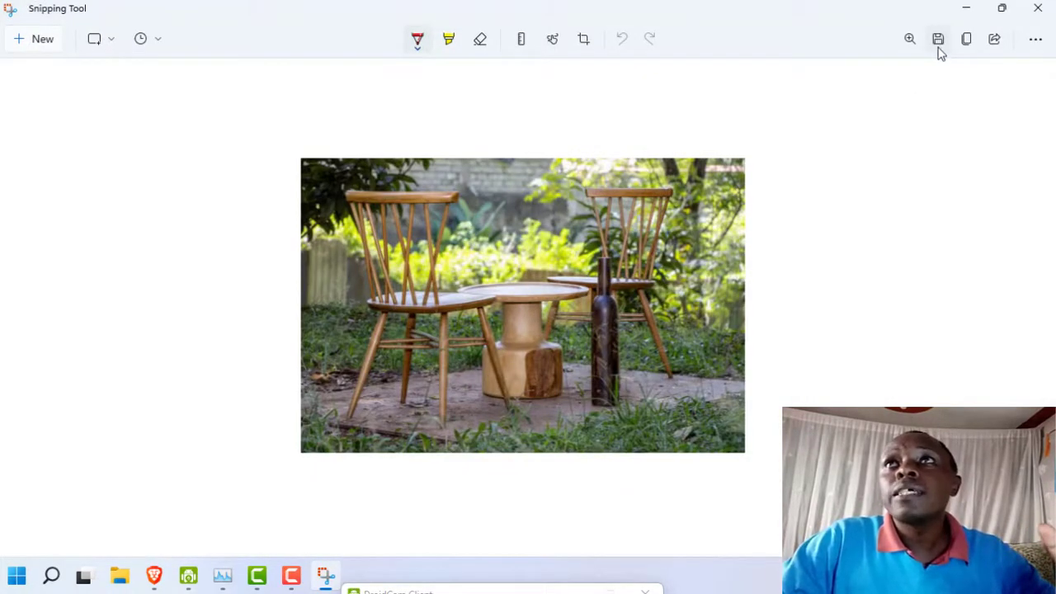
key(ctrl+s)
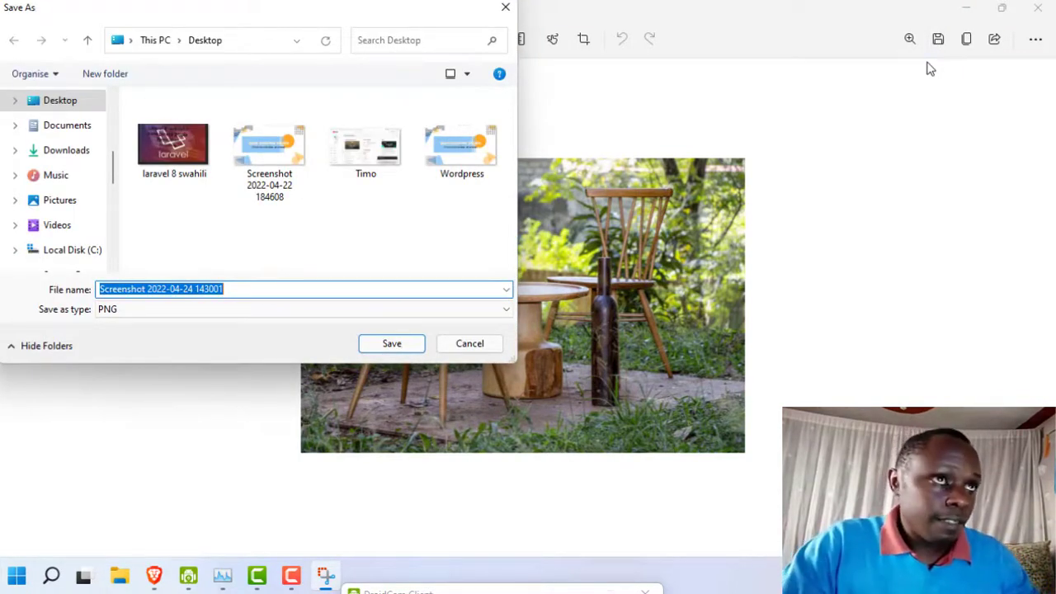
text(slide1)
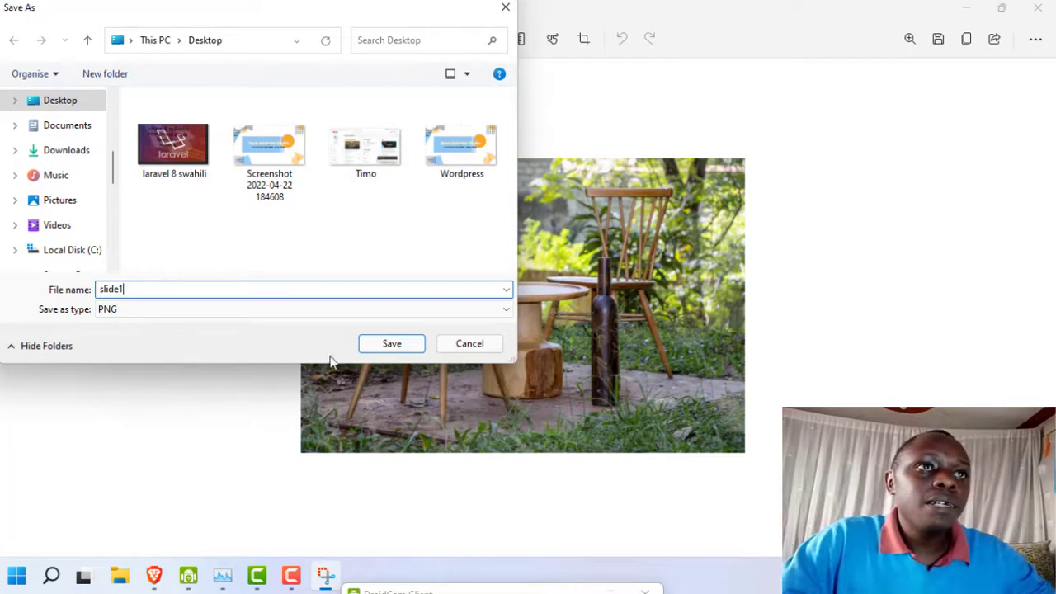
click(373, 350)
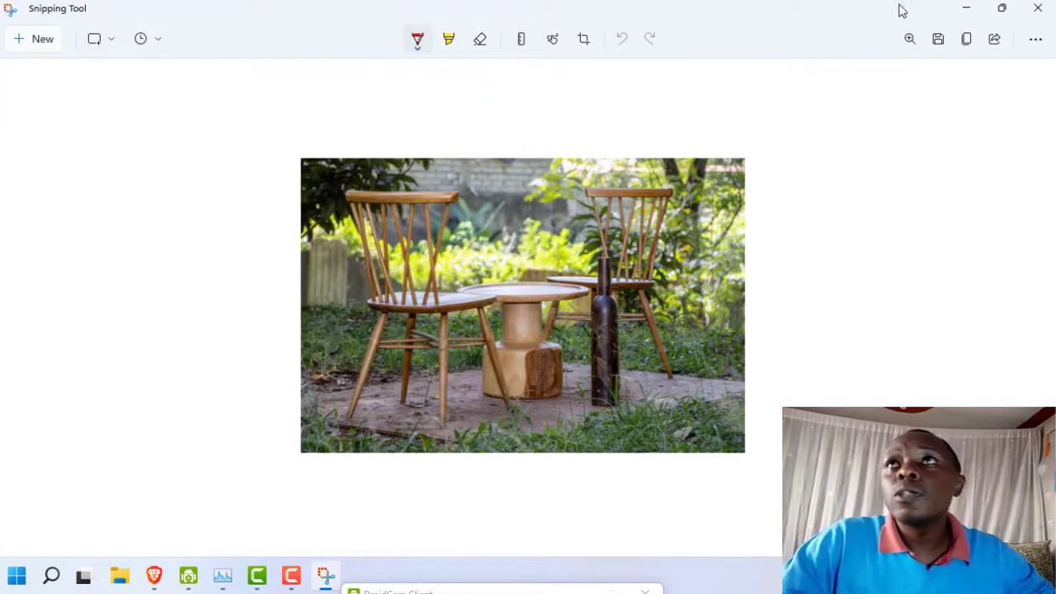
Open slide1 from File Explorer's Recent files with Adobe Fireworks CS6
click(966, 7)
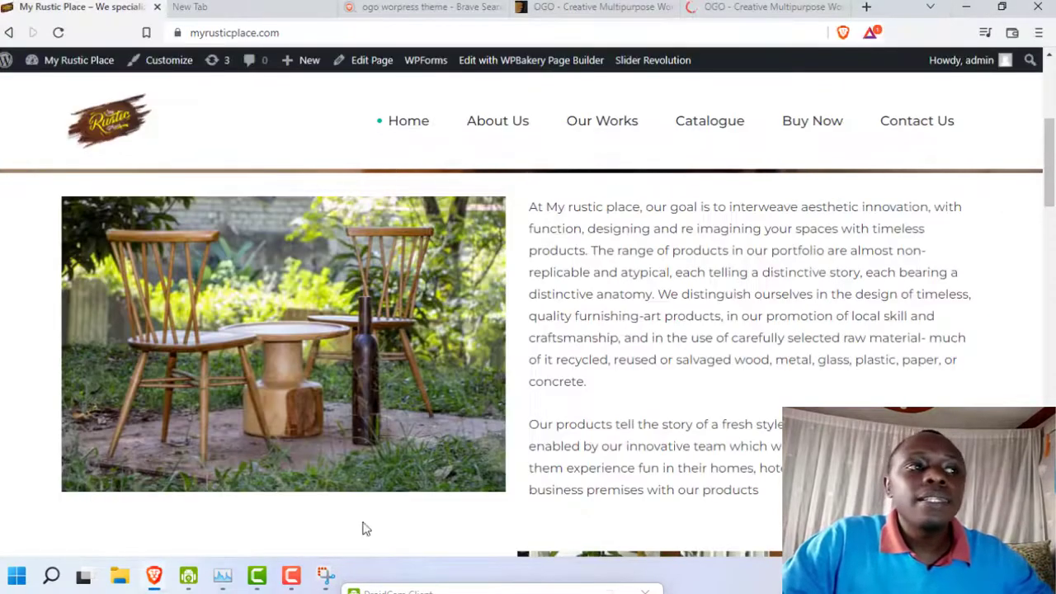
click(123, 575)
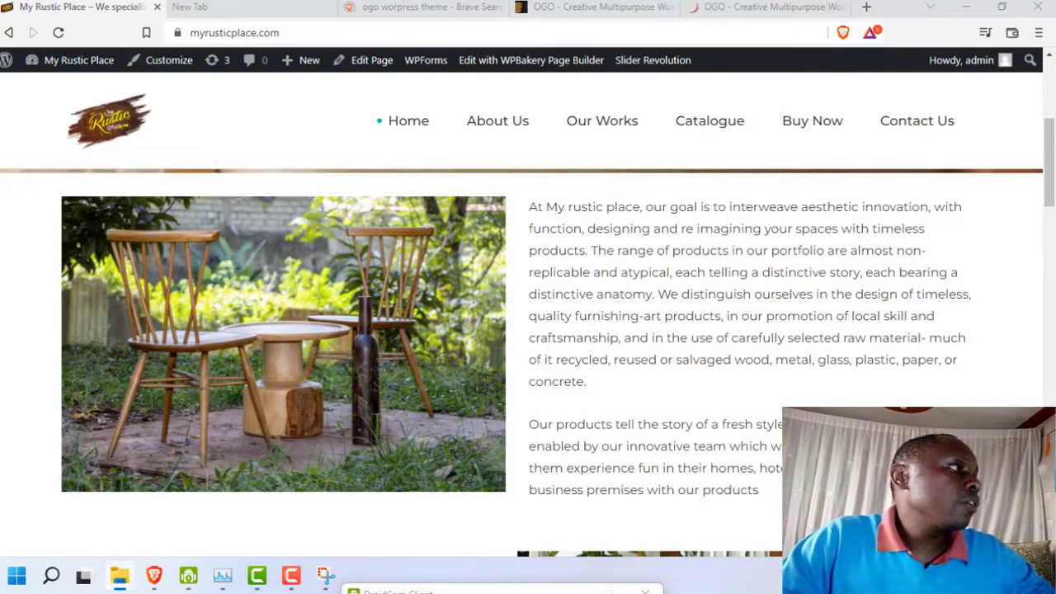
drag(231, 175, 776, 138)
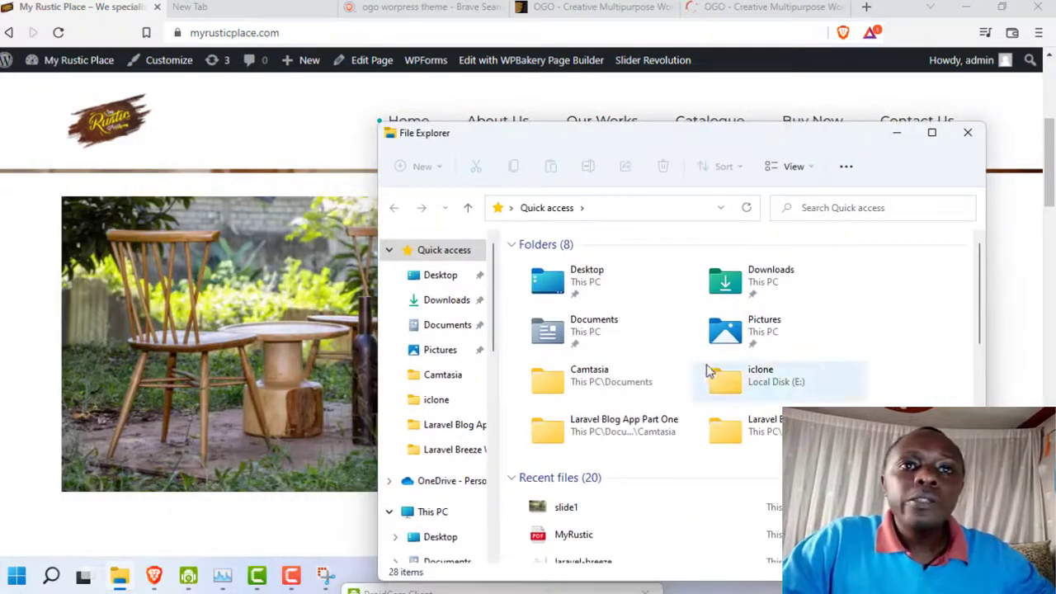
scroll(618, 431, down, 2)
click(576, 368)
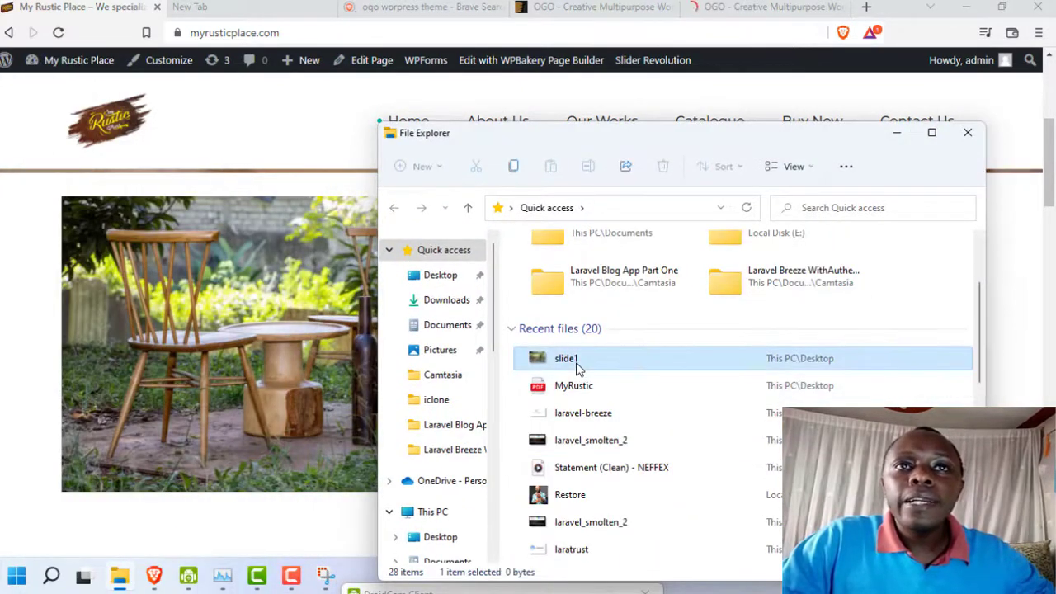
right_click(576, 368)
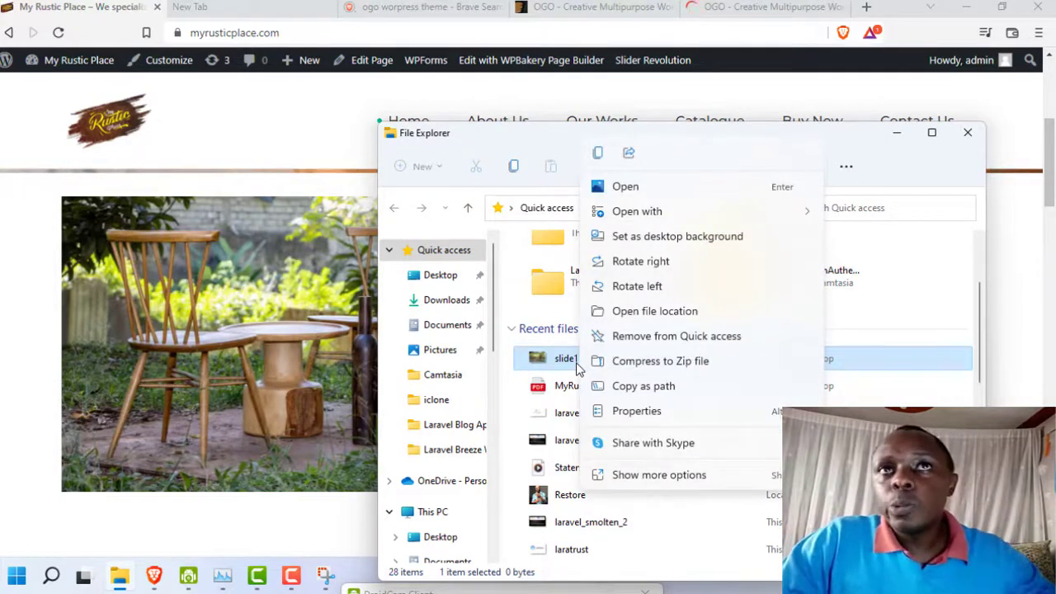
mouse_move(653, 211)
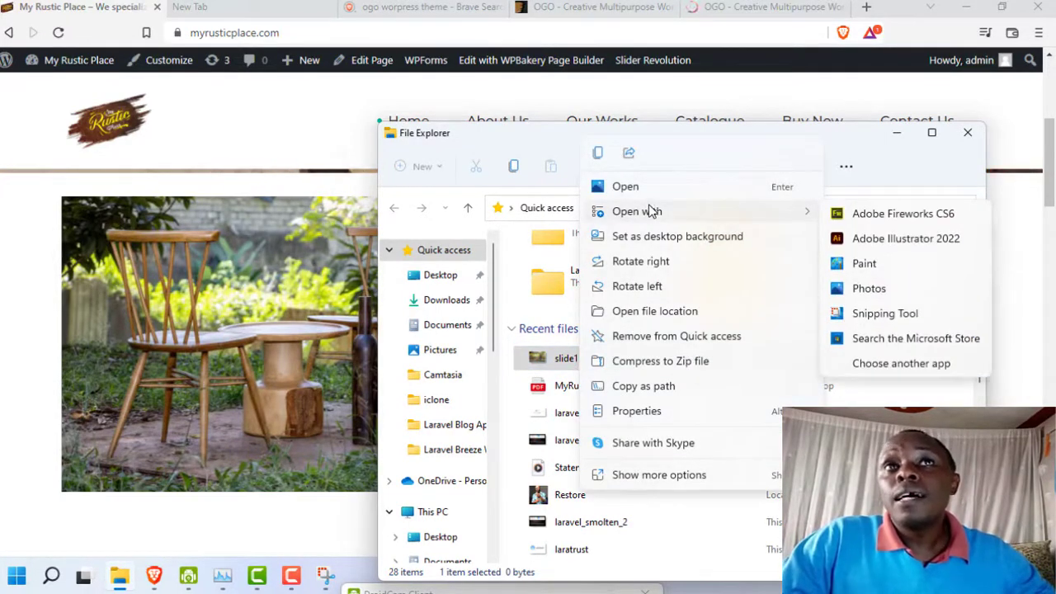
click(874, 220)
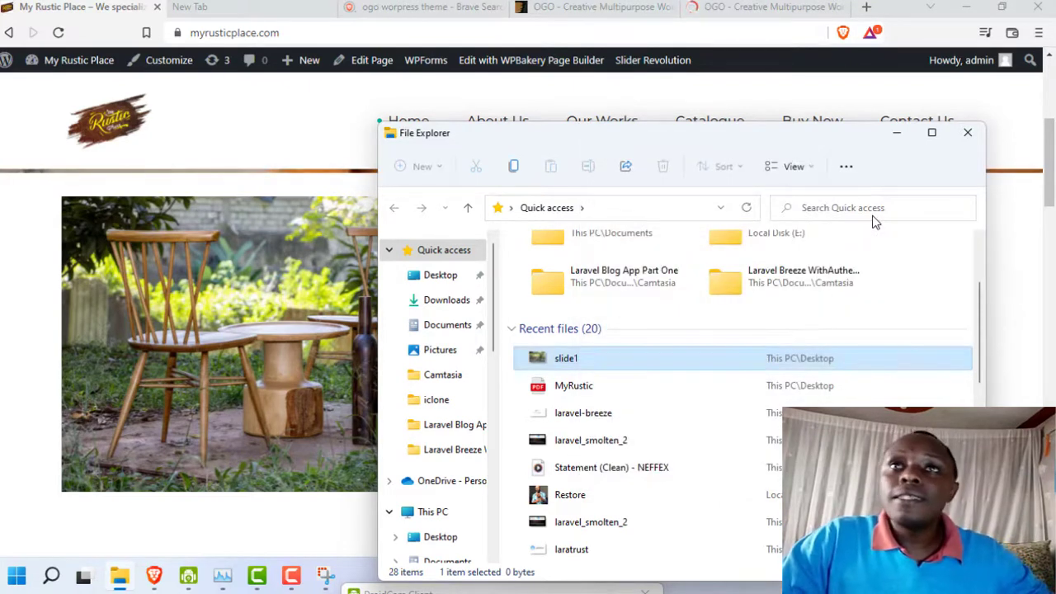
Maximize Fireworks and open the Canvas Size dialog for the 579 × 384 px slide1.png
click(897, 133)
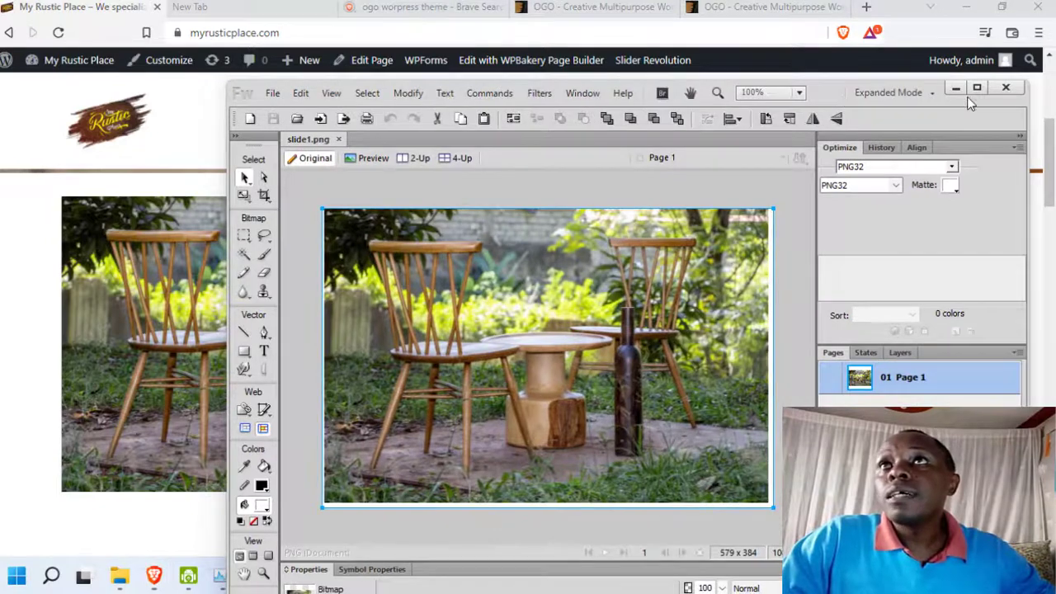
click(976, 92)
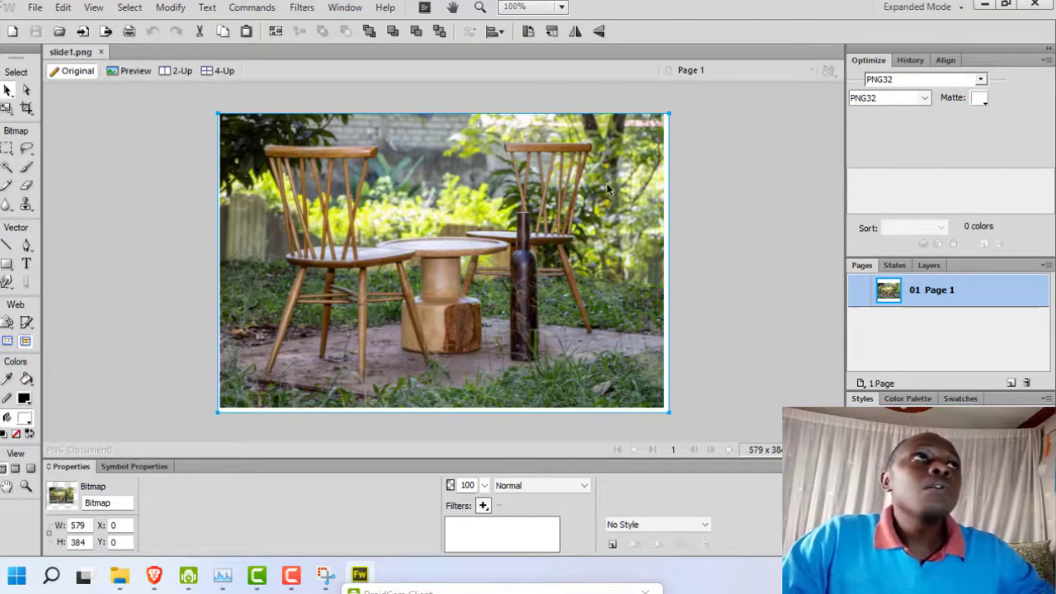
click(36, 8)
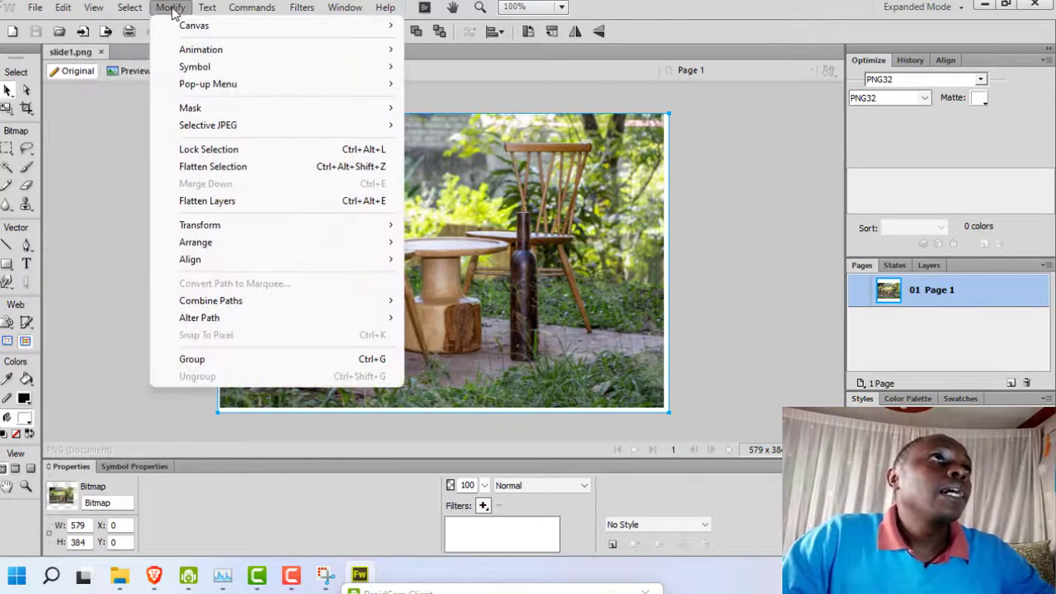
mouse_move(276, 28)
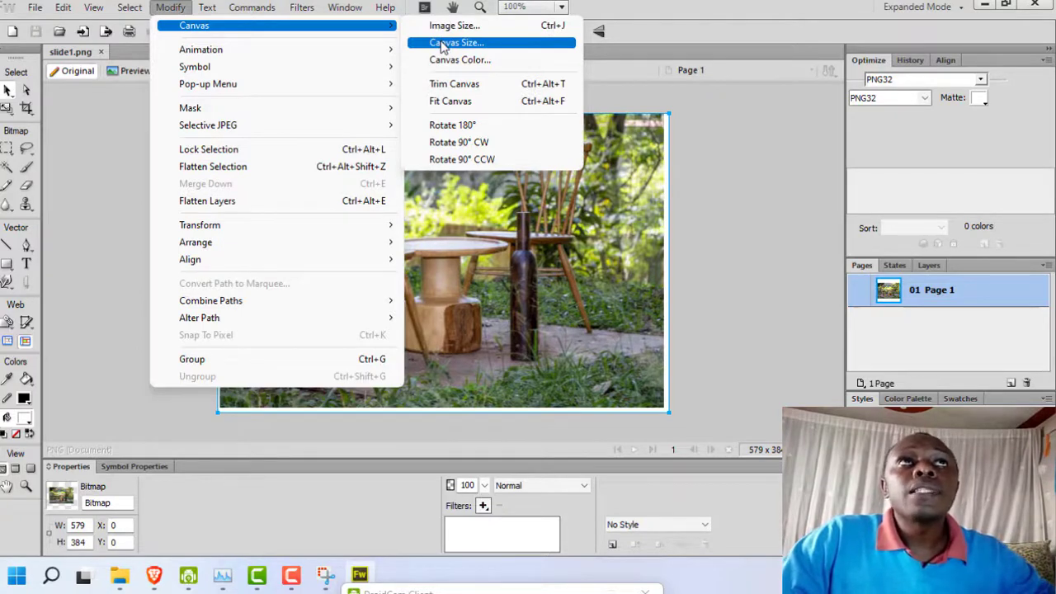
click(443, 44)
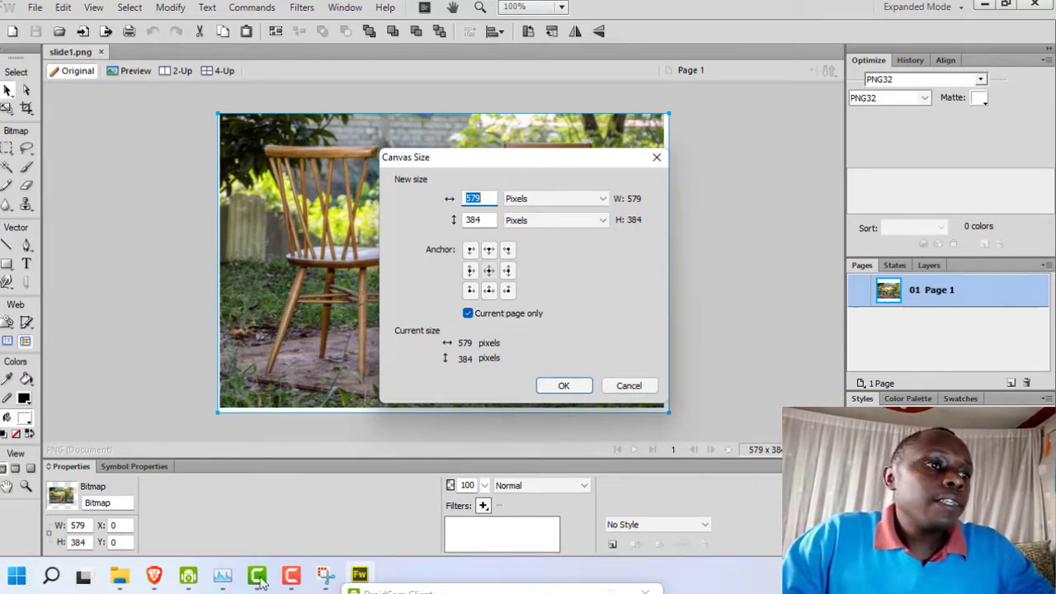
Switch back to Brave's My Rustic Place tab showing the chairs photo
click(155, 578)
click(417, 509)
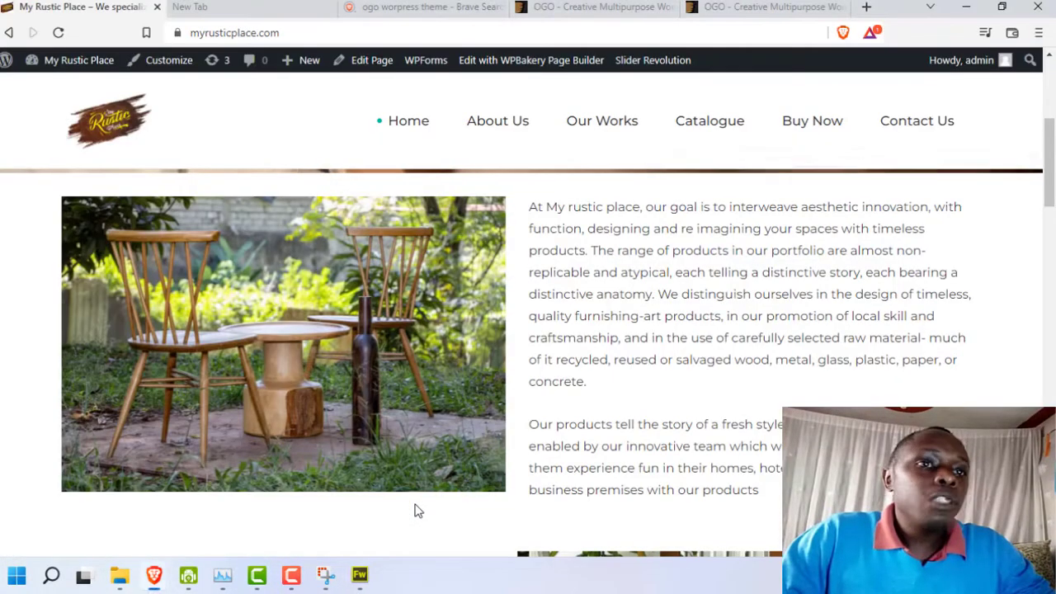
scroll(147, 230, down, 1)
scroll(130, 328, up, 2)
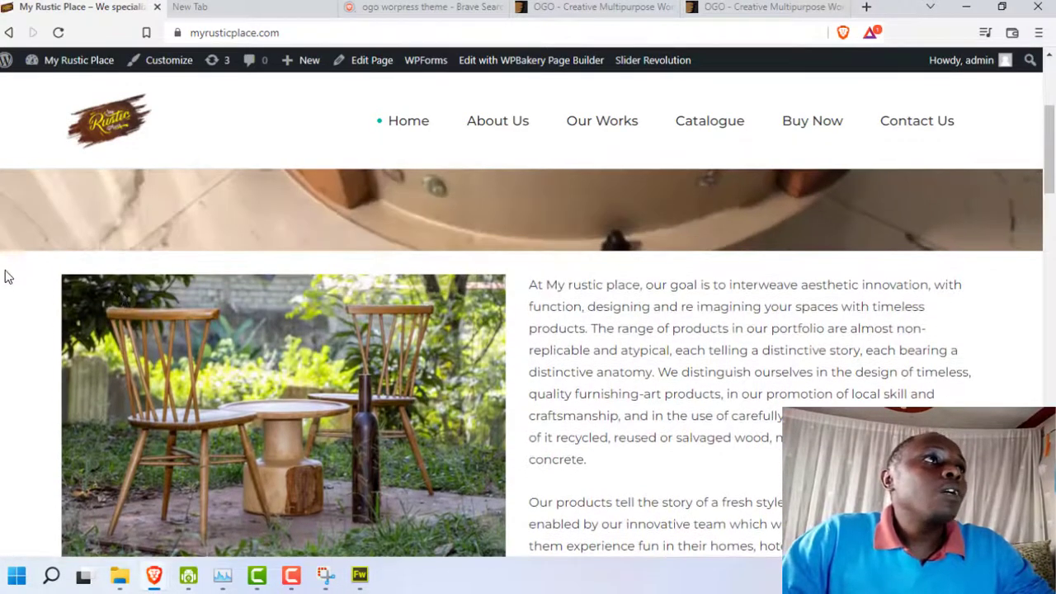
scroll(131, 328, down, 1)
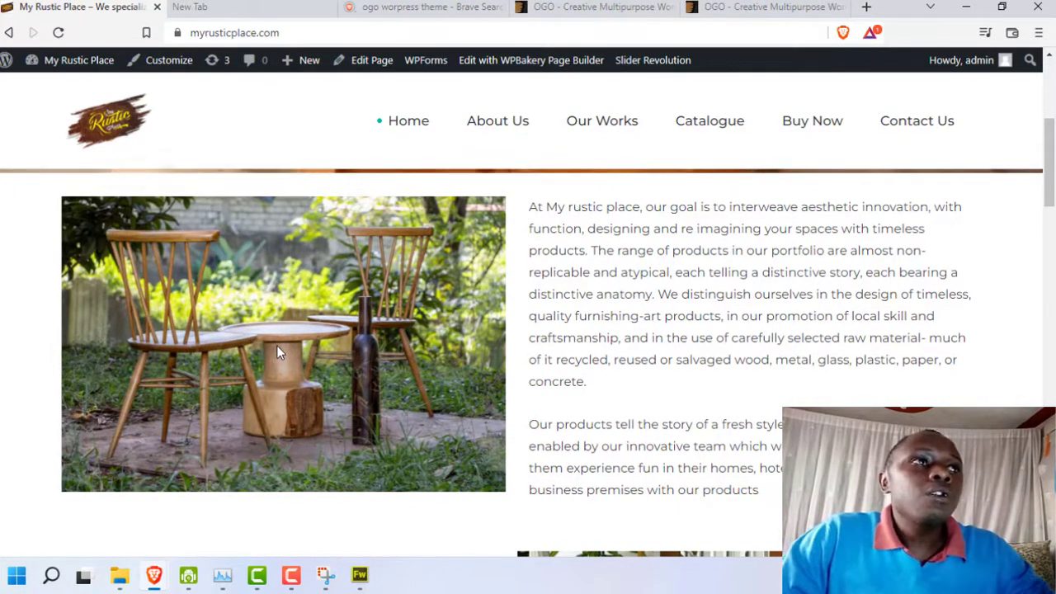
Open google.com in a new Brave tab and search for travel
click(866, 8)
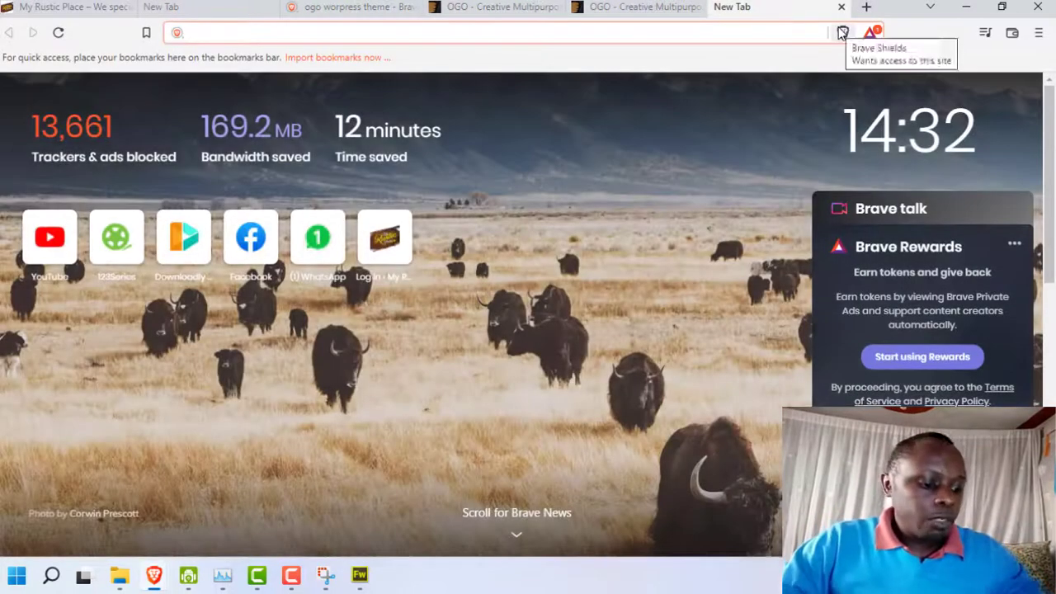
text(google.com)
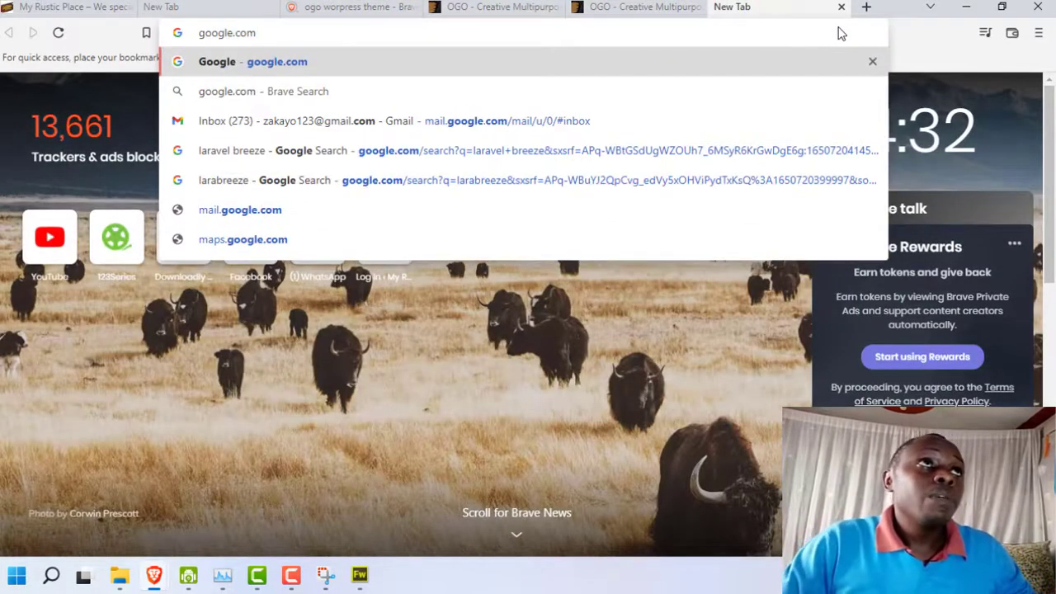
key(Return)
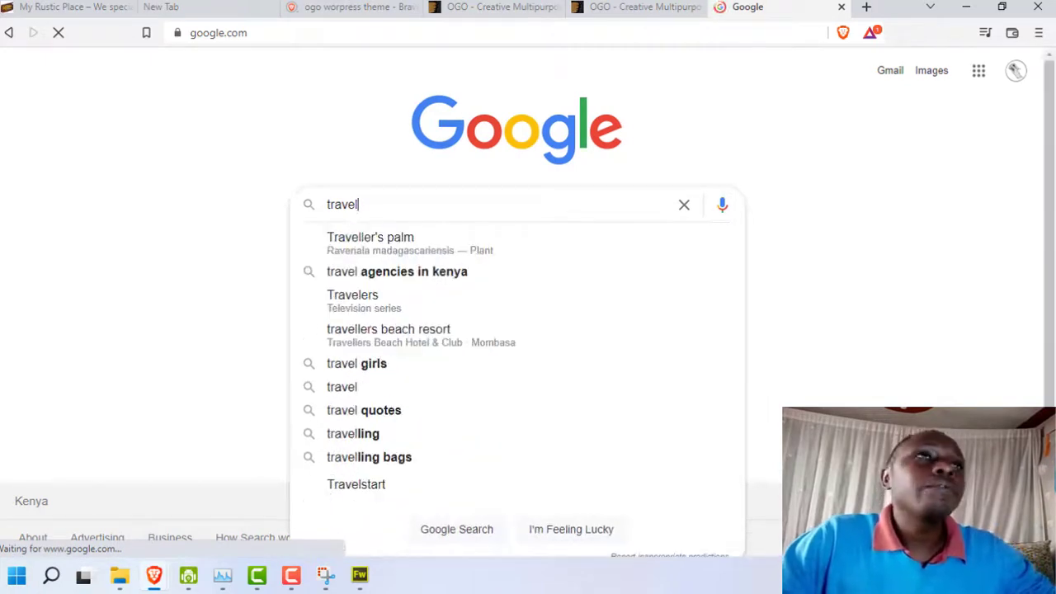
key(Return)
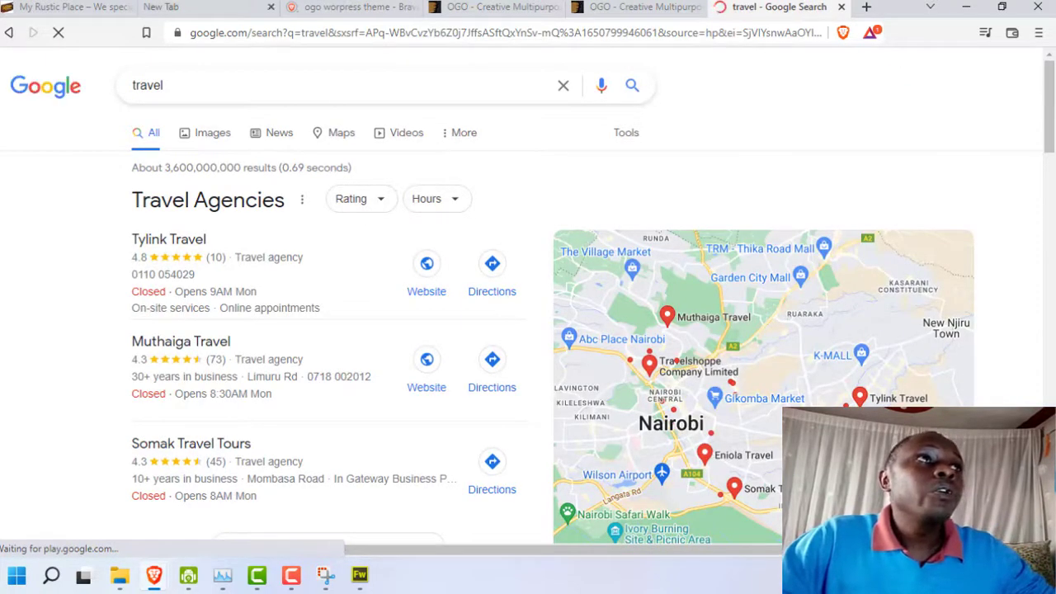
Show image results for travel and preview the woman-and-plane sunset photo
click(213, 134)
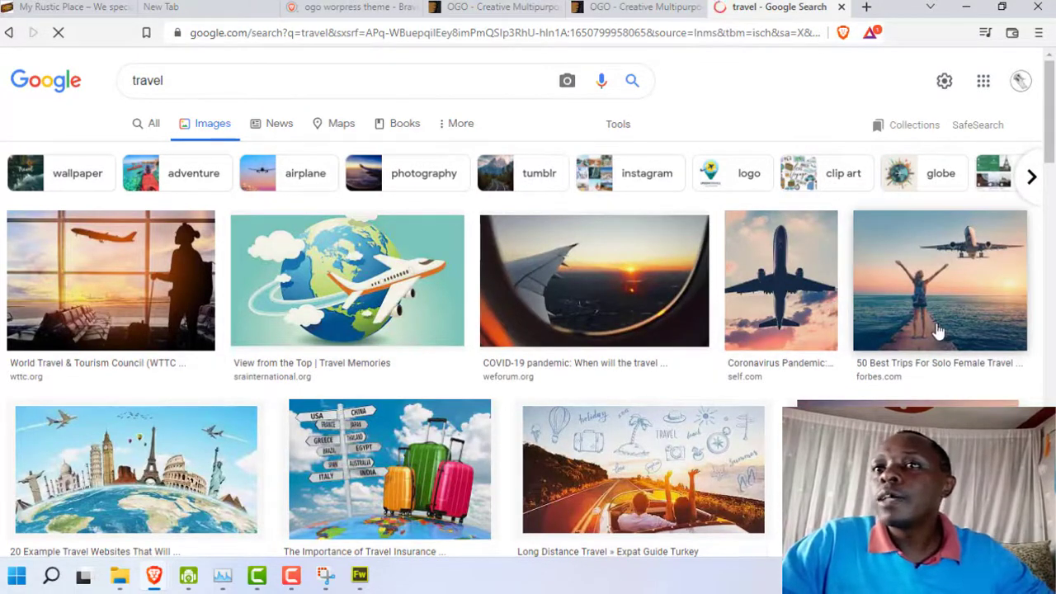
scroll(908, 322, down, 1)
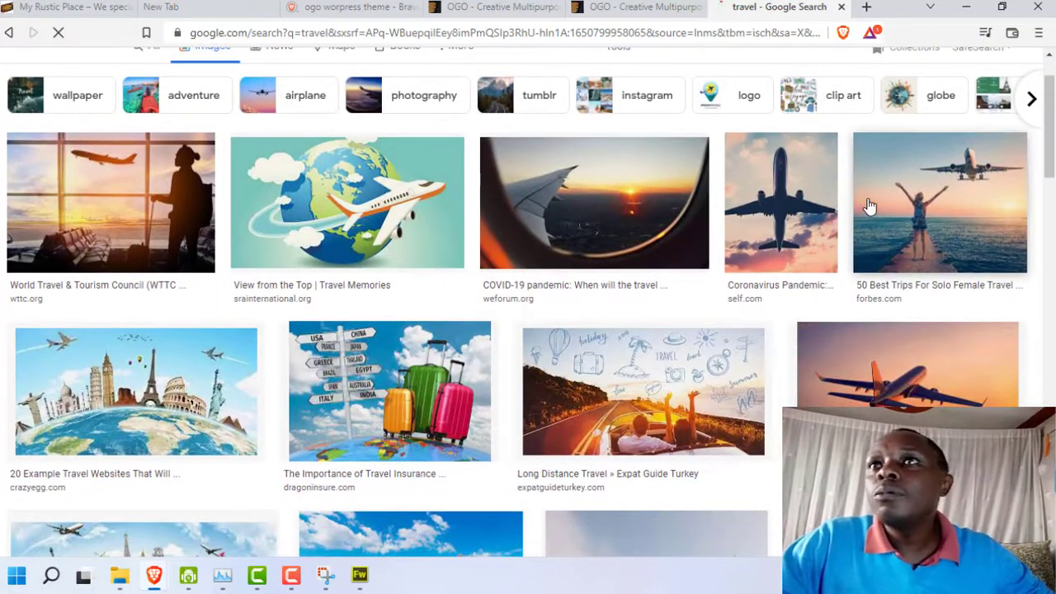
click(932, 217)
scroll(924, 225, up, 2)
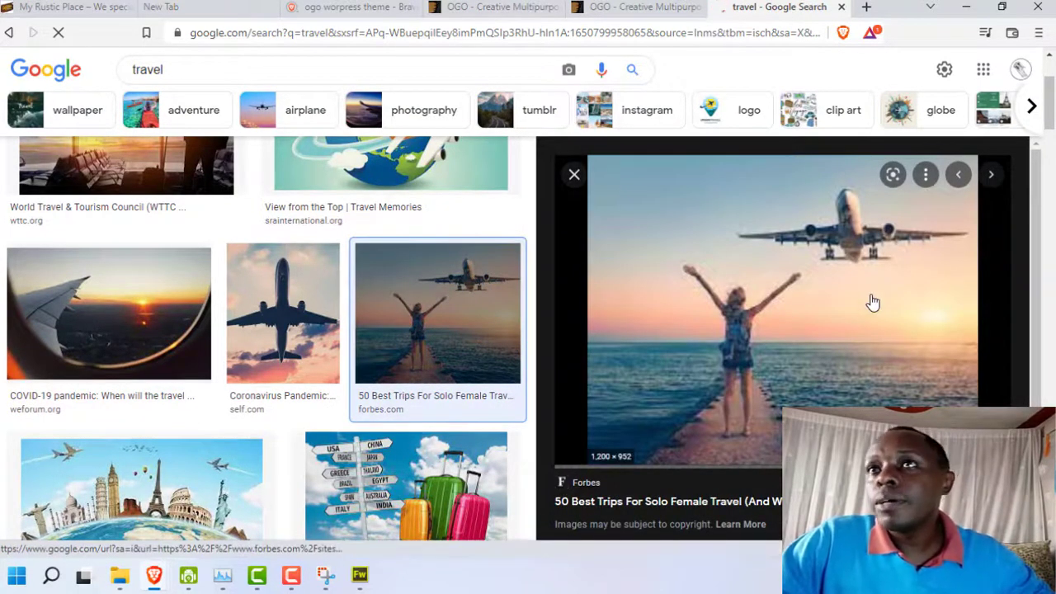
scroll(873, 303, down, 1)
scroll(884, 278, up, 1)
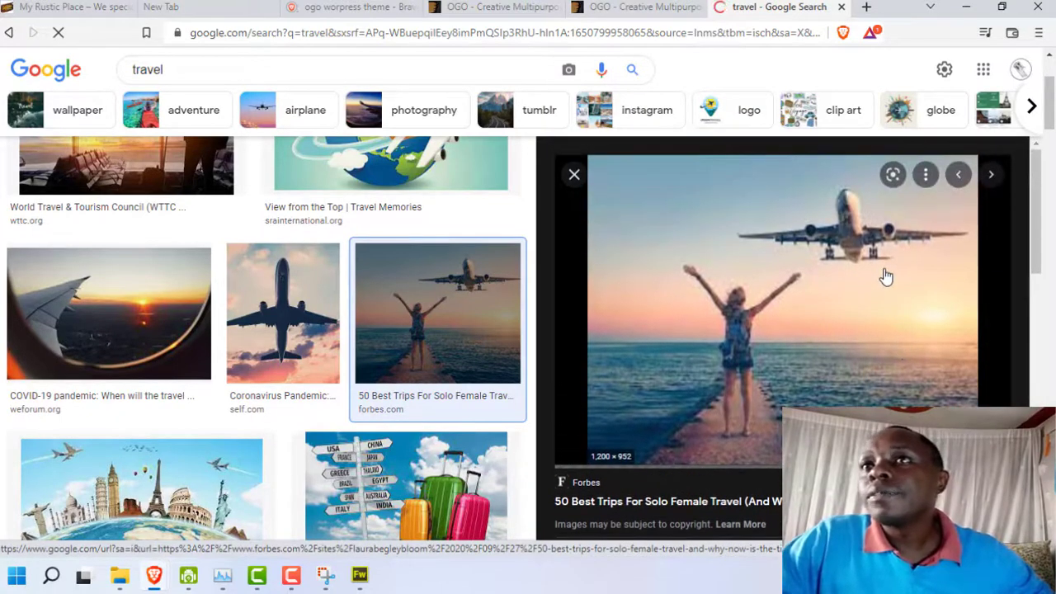
Save the previewed photo to the computer
right_click(880, 271)
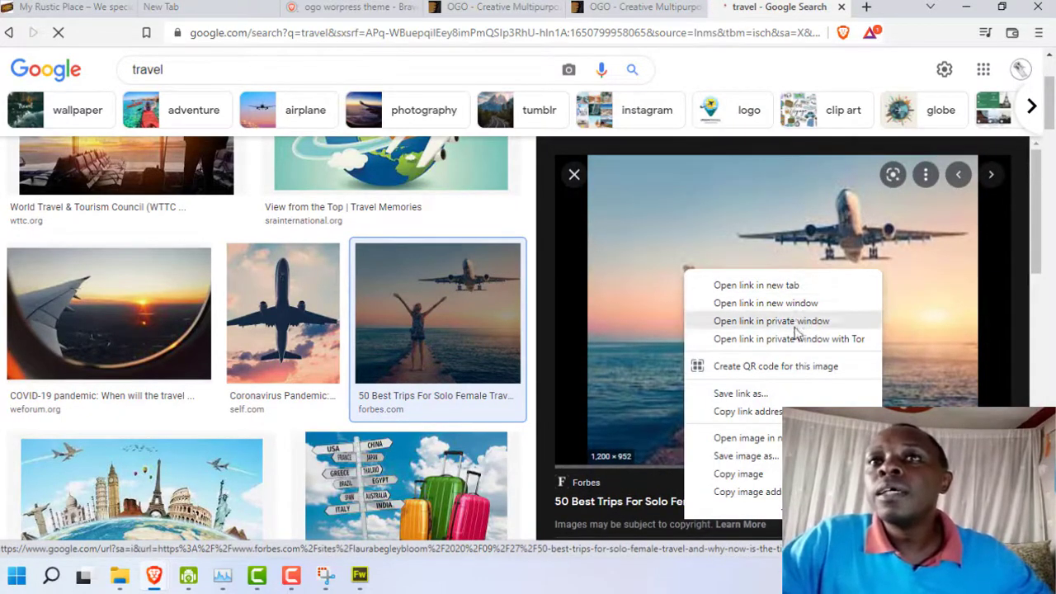
click(764, 454)
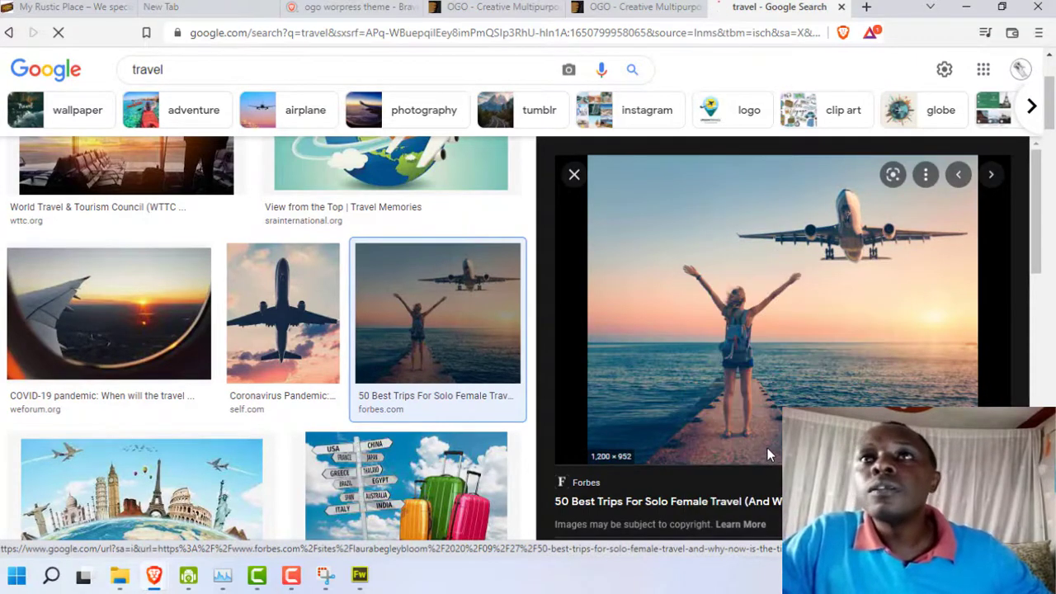
click(354, 341)
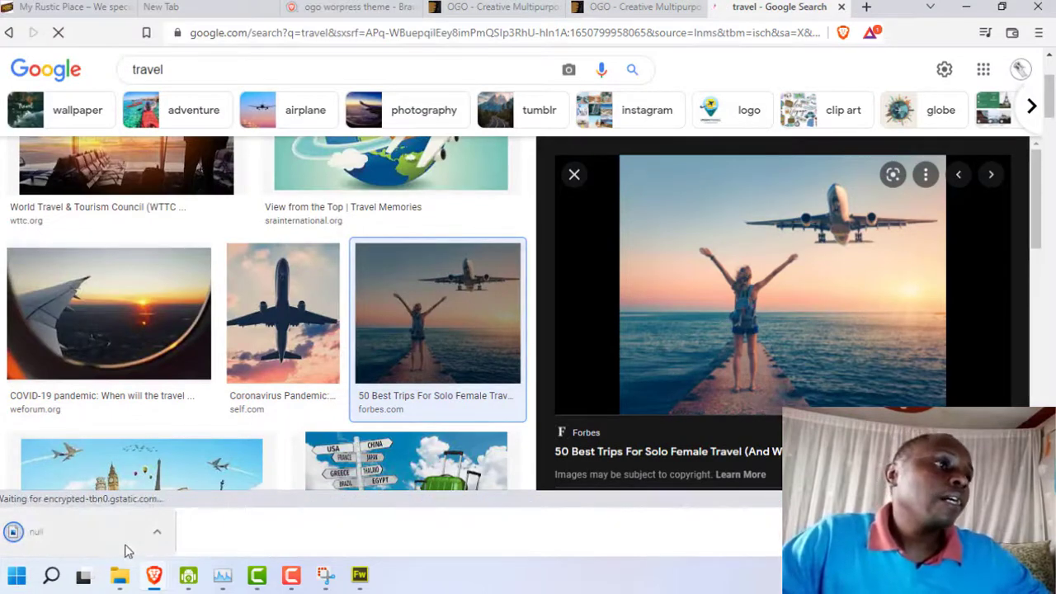
Open the full-size photo in a new tab and view it
right_click(743, 291)
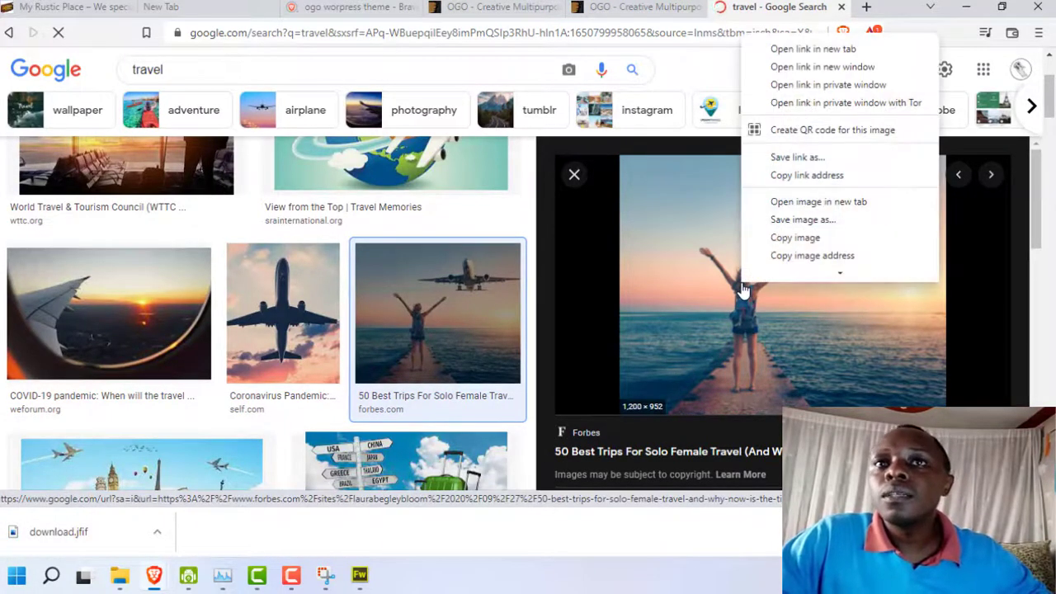
scroll(828, 210, down, 1)
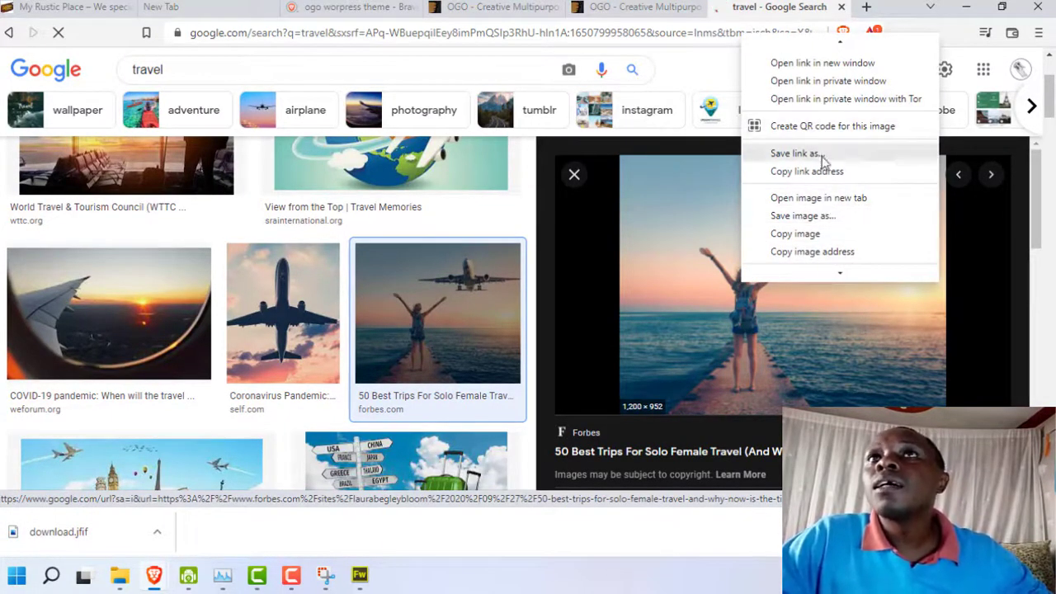
click(825, 199)
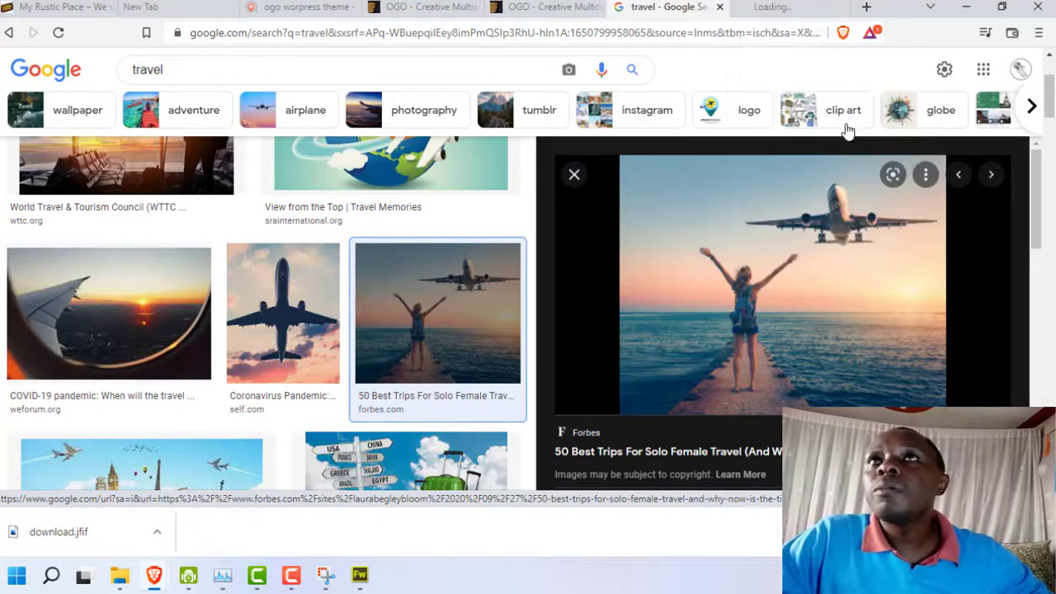
click(784, 10)
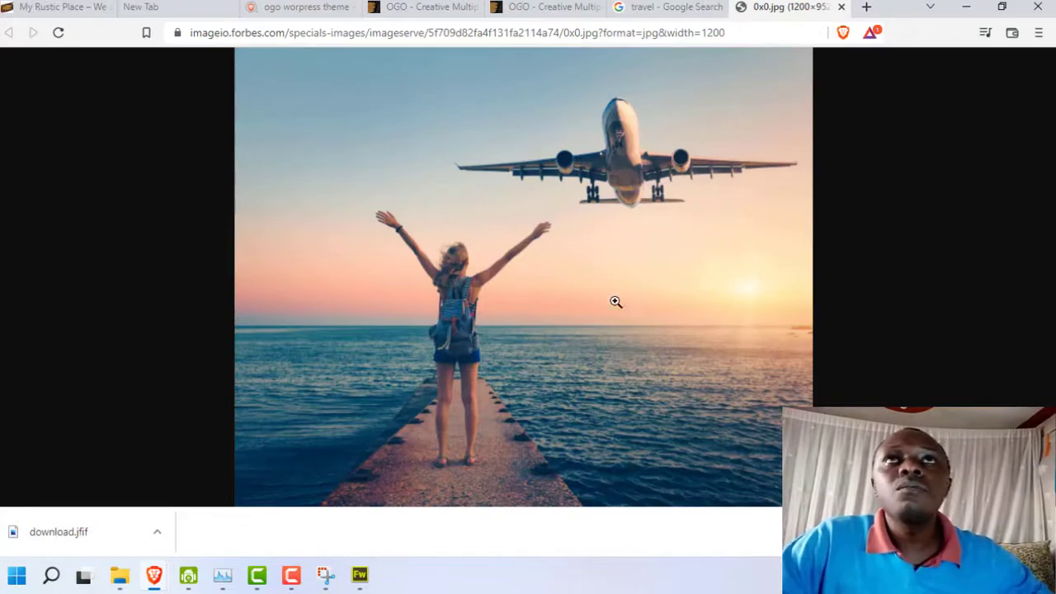
Snip a rectangle around the woman-and-plane travel photo with Snipping Tool
mouse_move(325, 580)
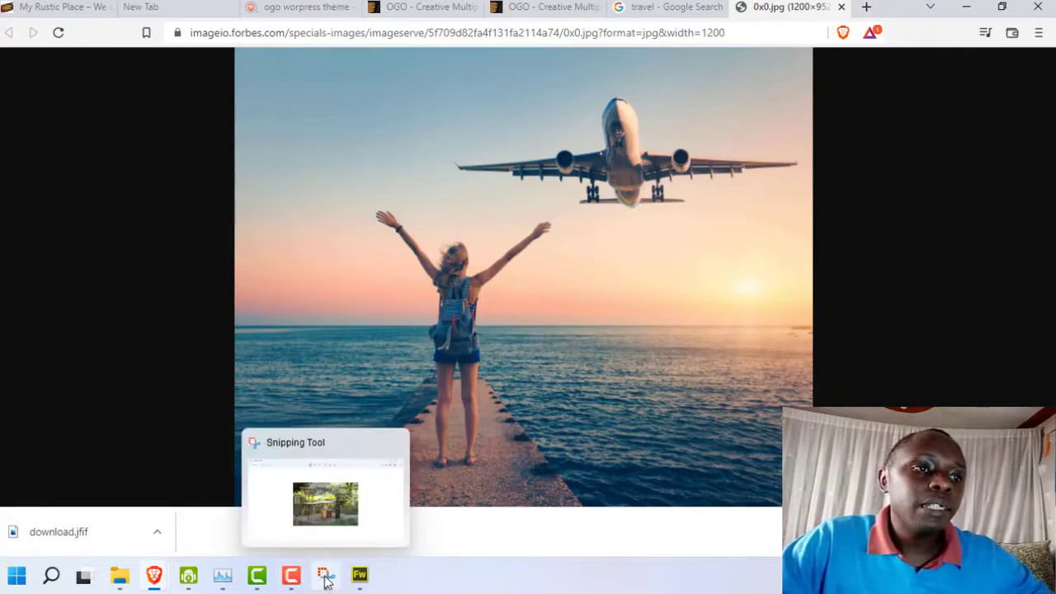
click(324, 577)
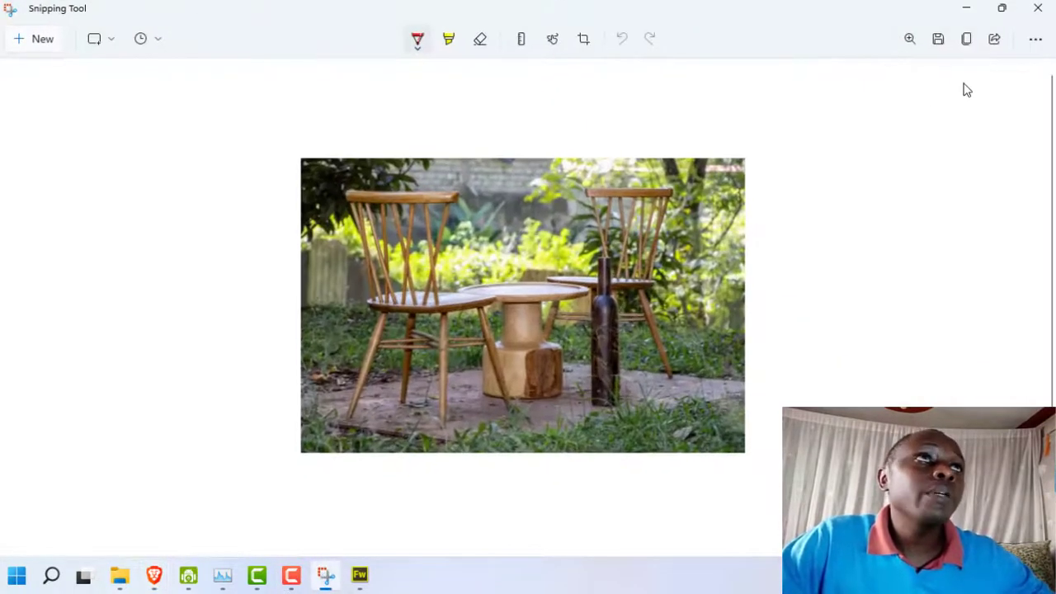
click(37, 47)
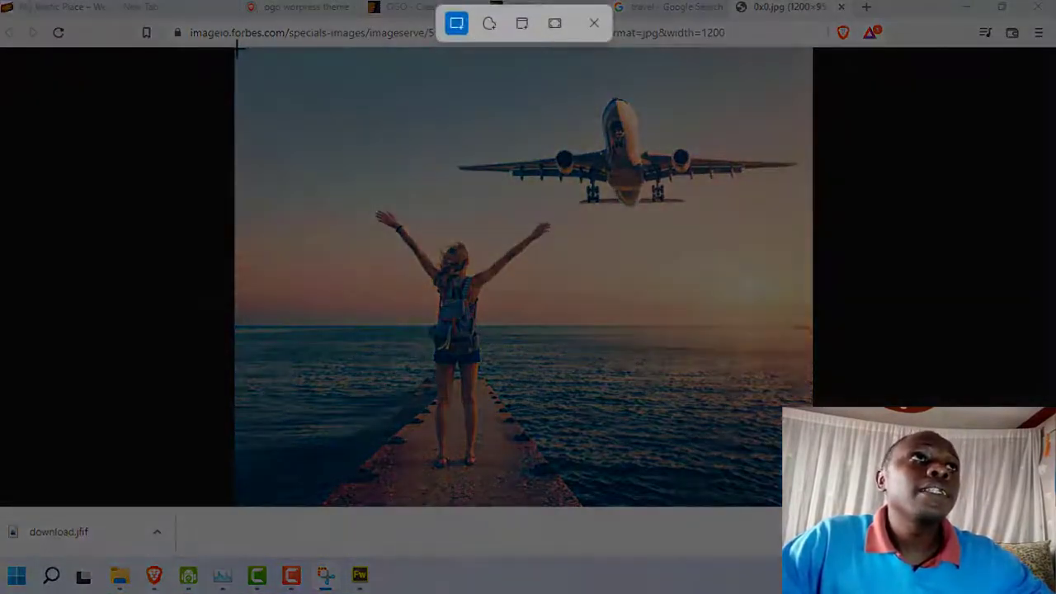
drag(238, 49, 810, 504)
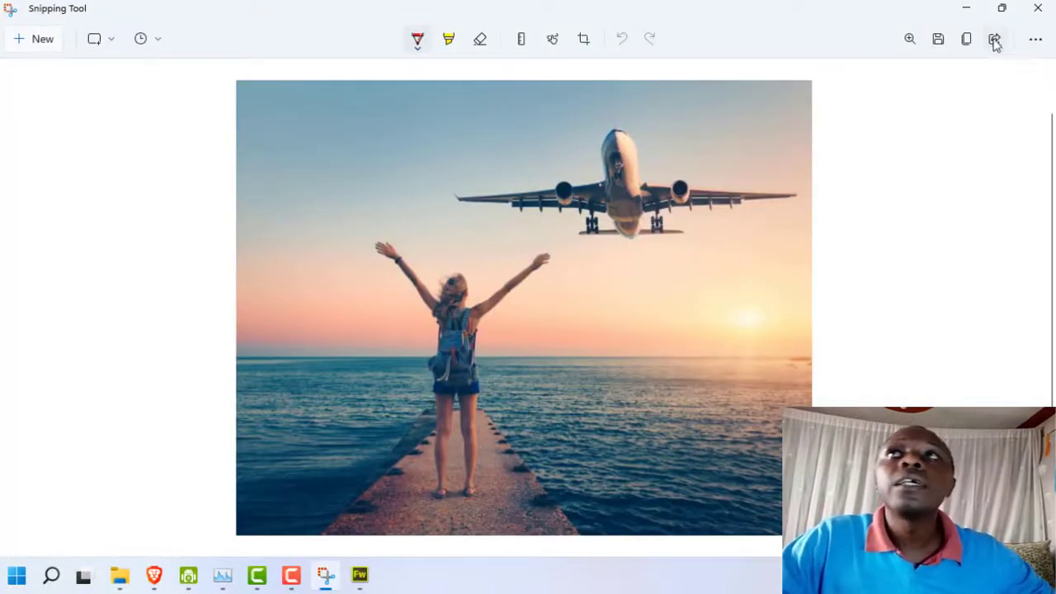
Save the snip to the Desktop as a PNG named 'travel'
click(938, 41)
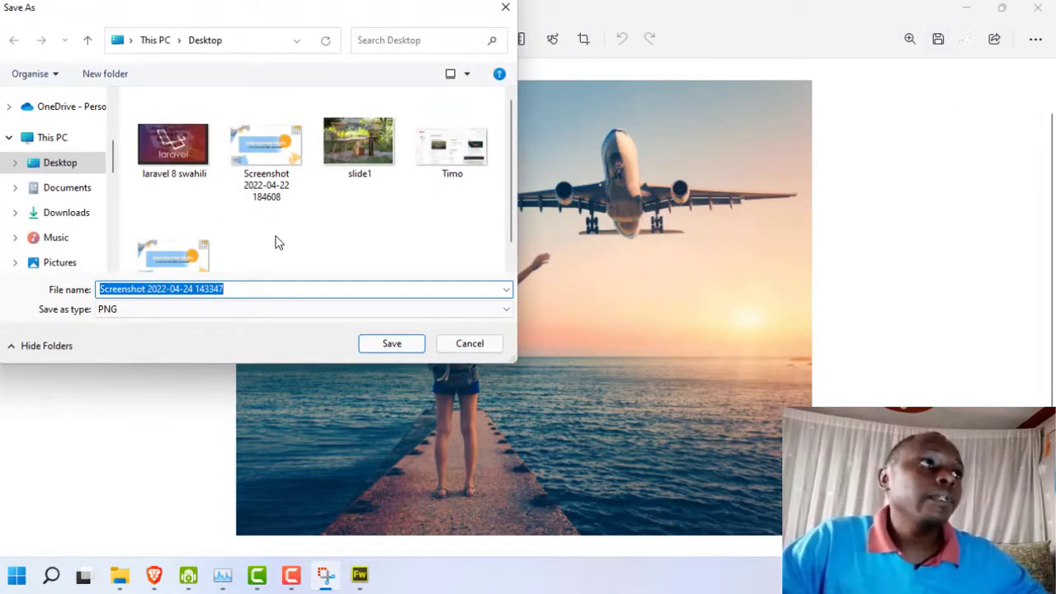
text(tra)
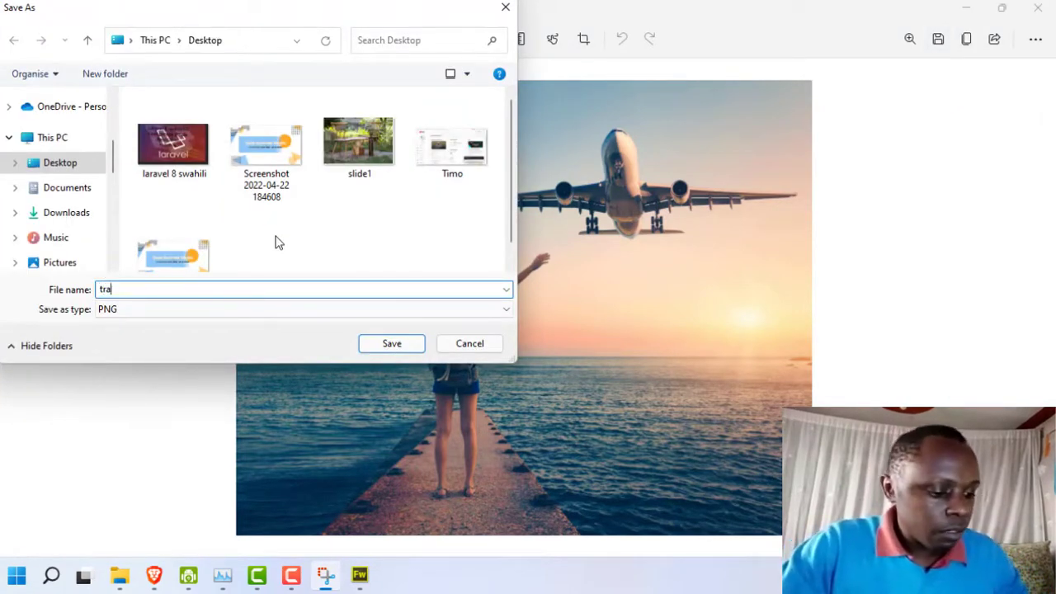
text(vel)
key(Return)
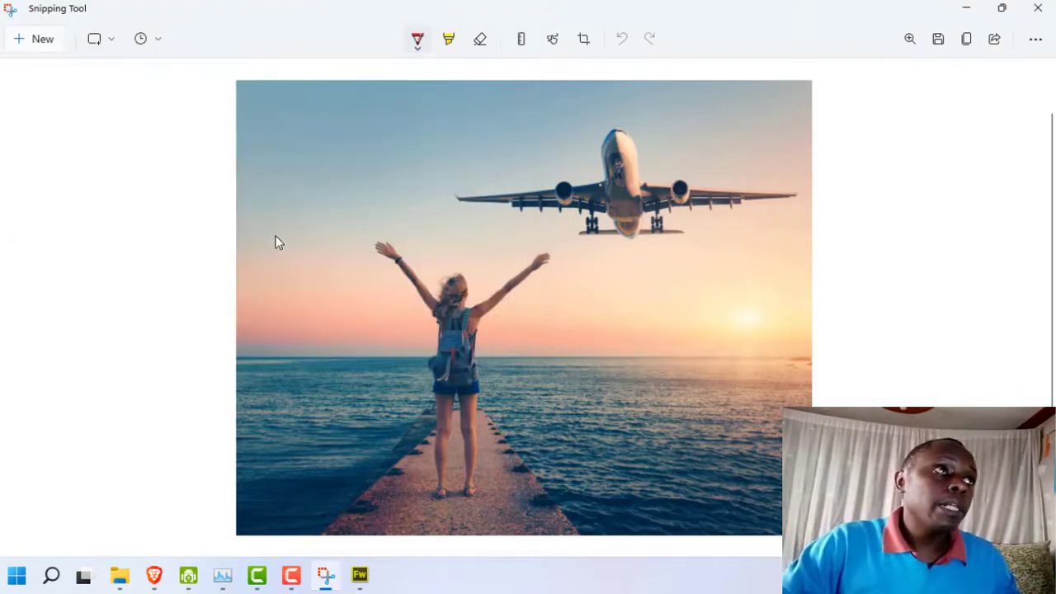
click(967, 10)
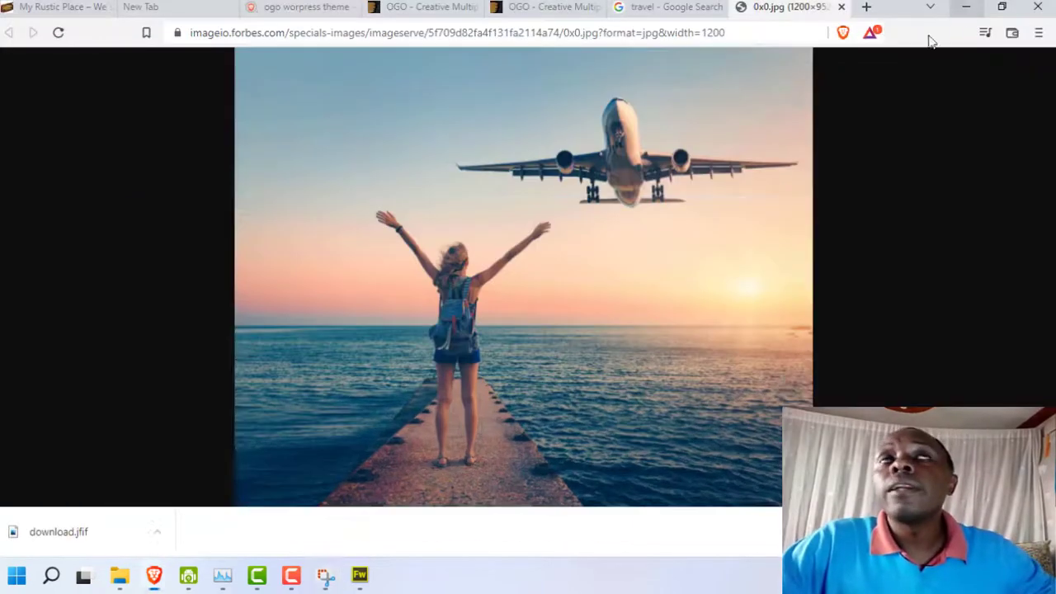
Cancel the pending Canvas Size change and open travel.png from the Desktop
click(360, 575)
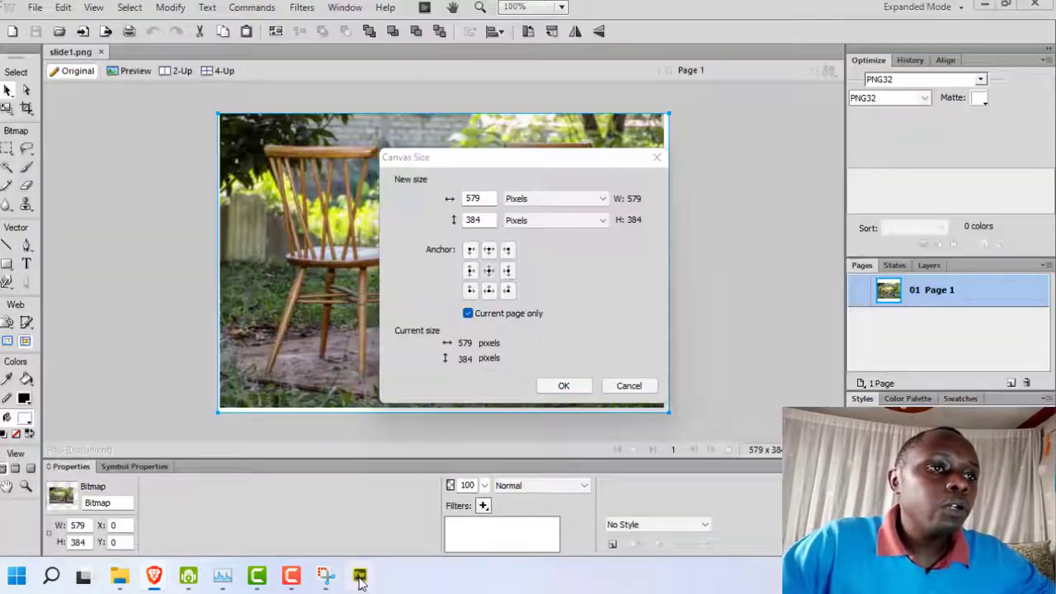
click(624, 388)
click(33, 8)
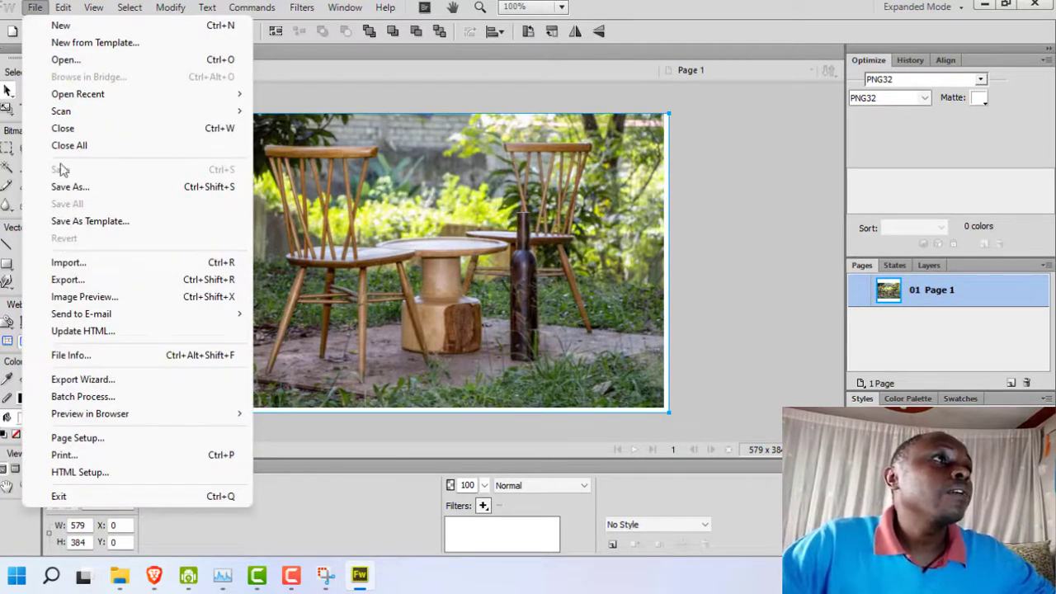
click(59, 62)
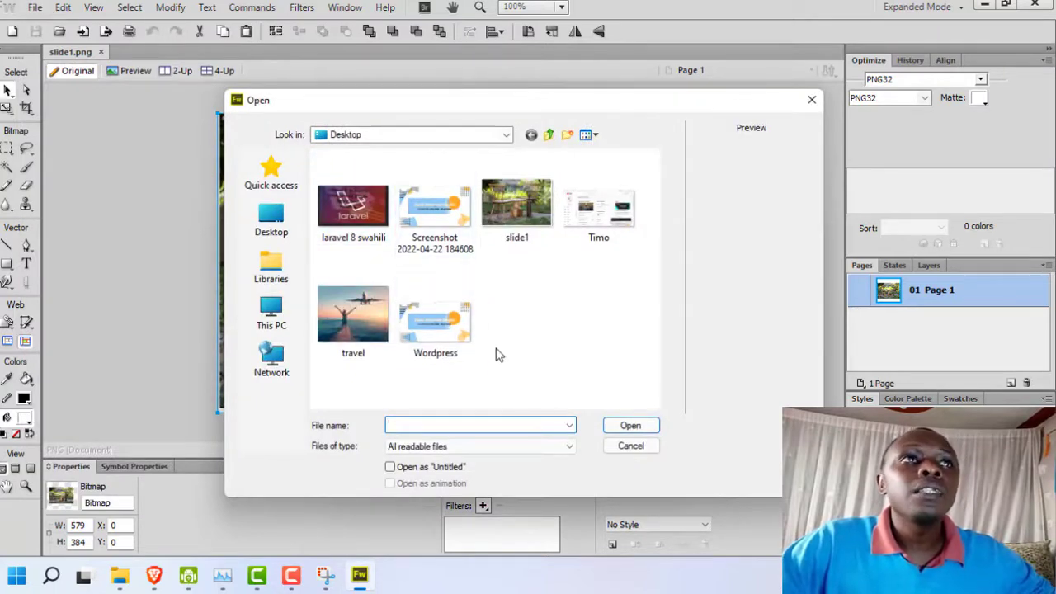
click(372, 322)
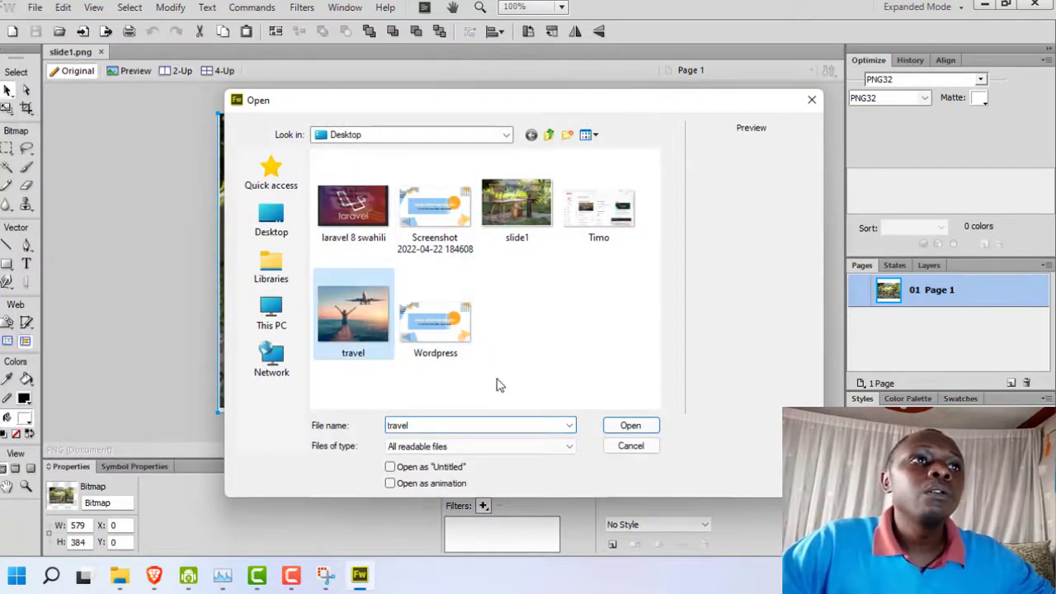
click(629, 425)
scroll(559, 322, down, 3)
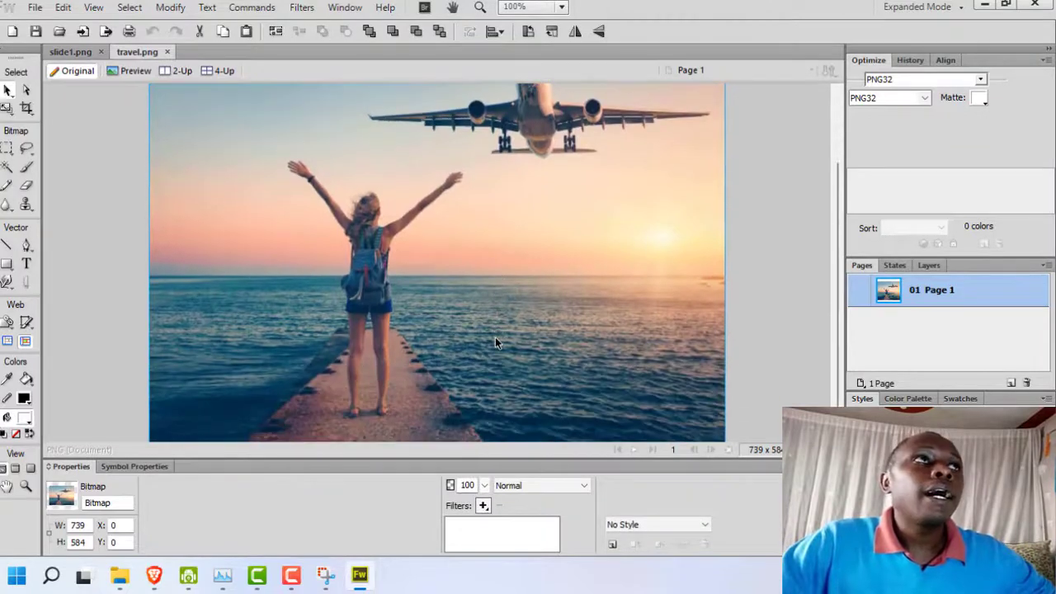
scroll(425, 320, down, 1)
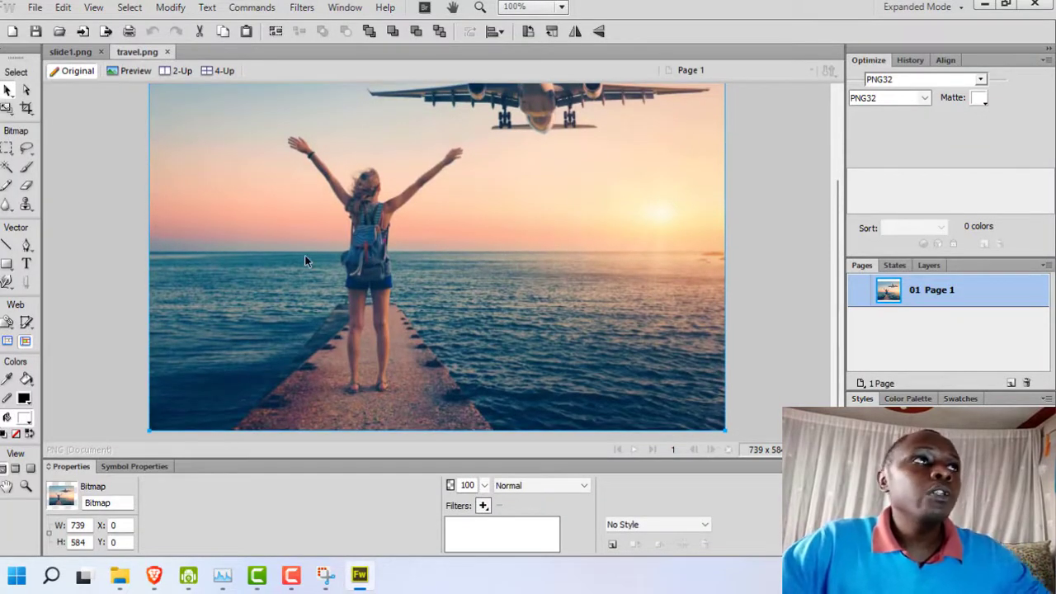
Show the slide1 document at 50% zoom
click(70, 51)
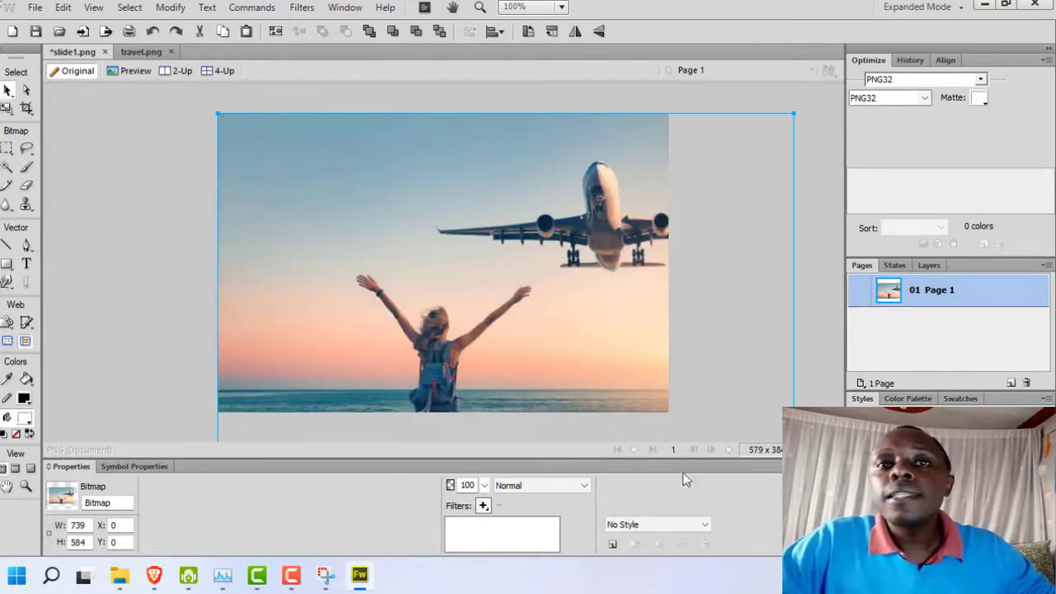
click(812, 450)
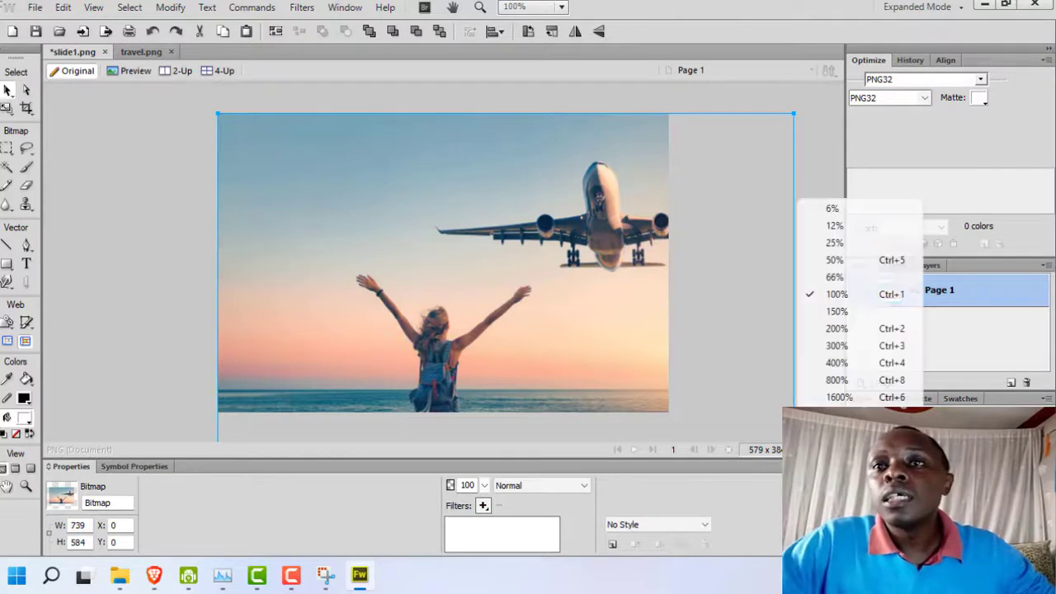
click(835, 260)
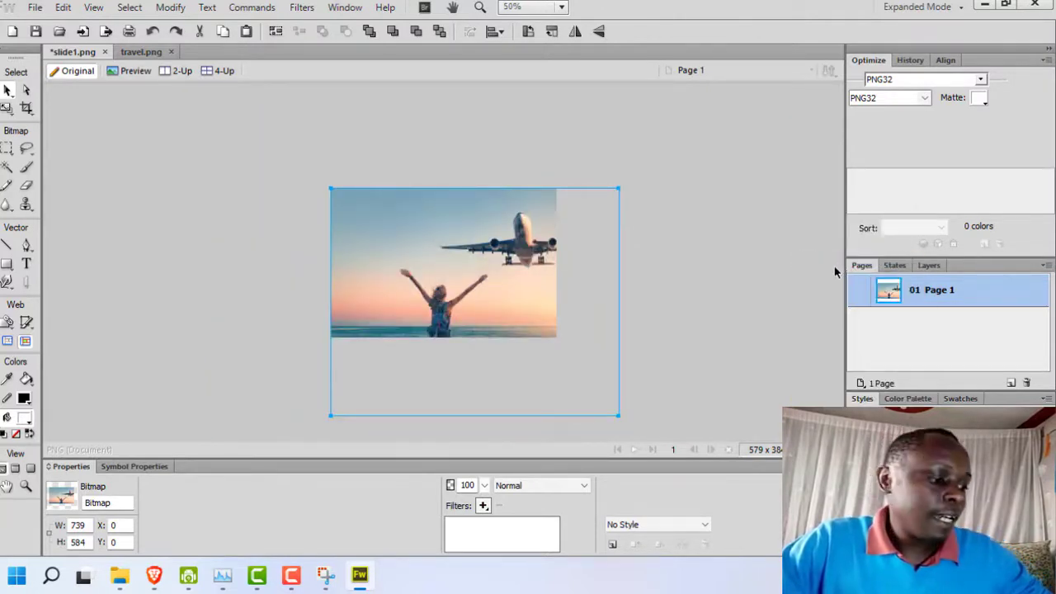
Scale the pasted photo down to the canvas width and nudge it flush left
click(7, 108)
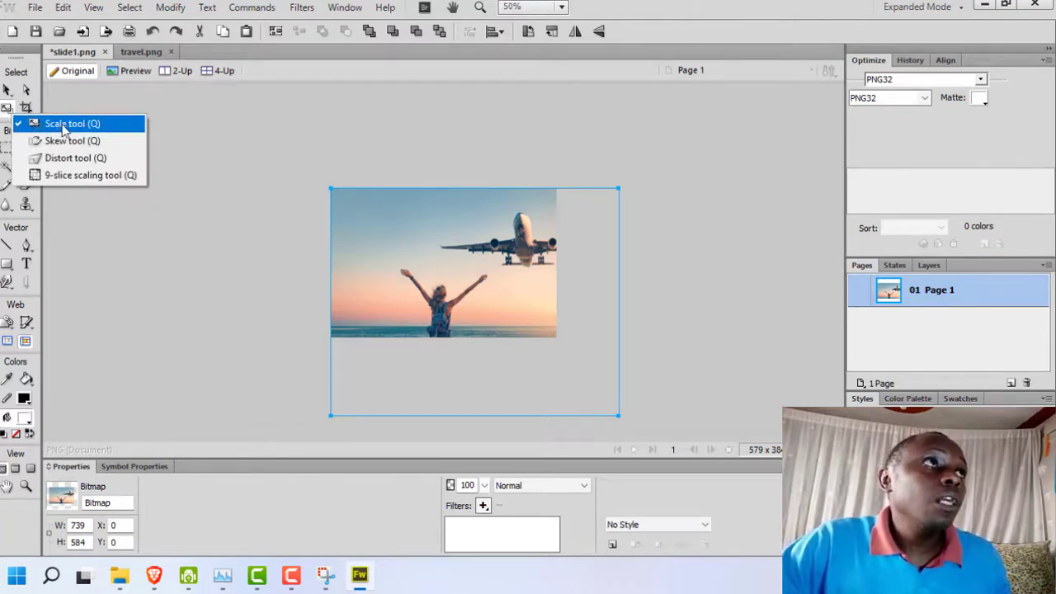
click(41, 124)
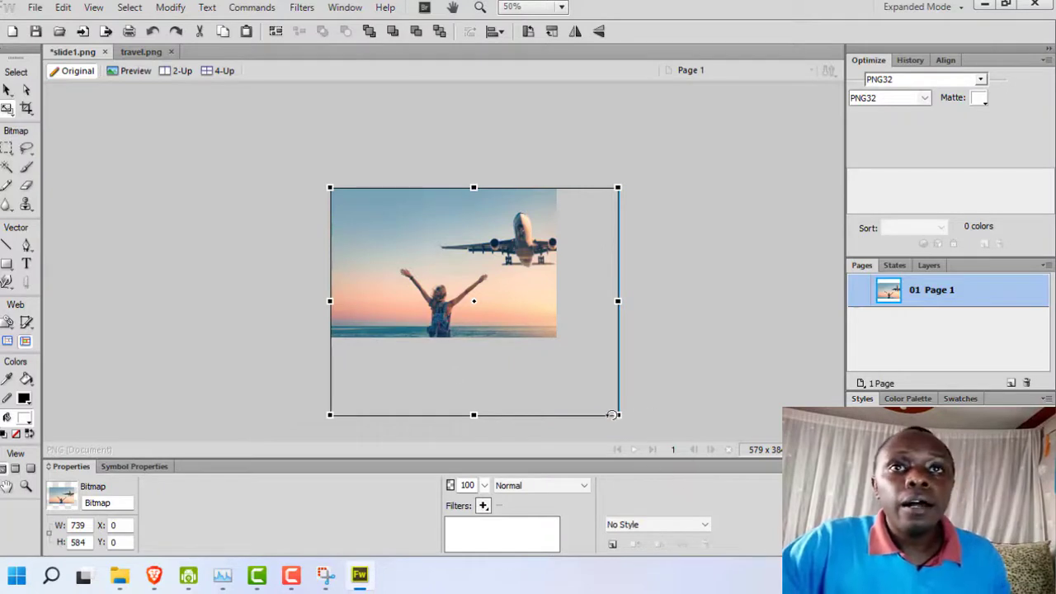
drag(619, 414, 565, 356)
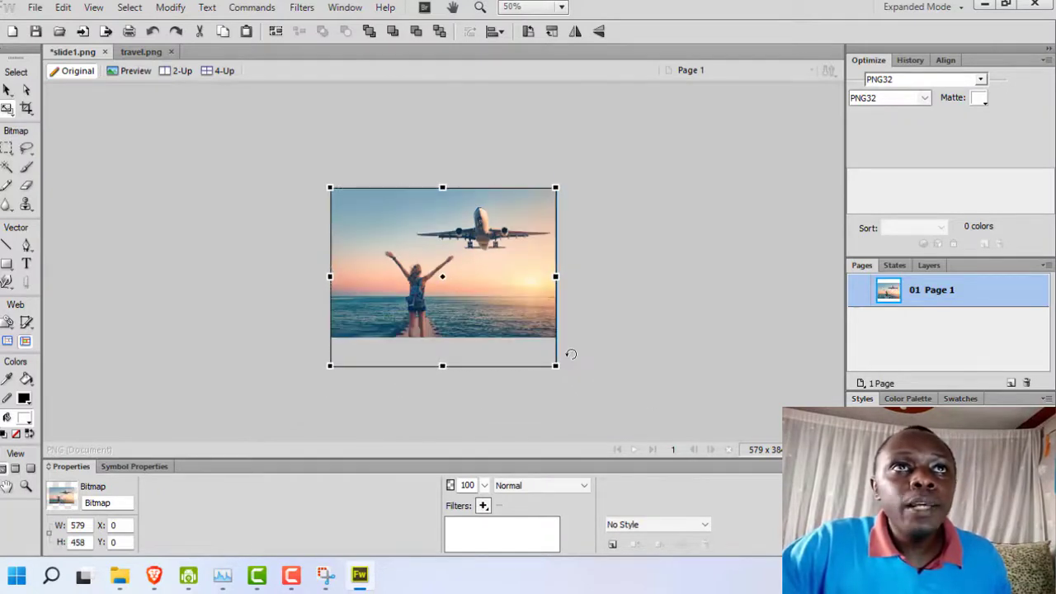
double_click(470, 291)
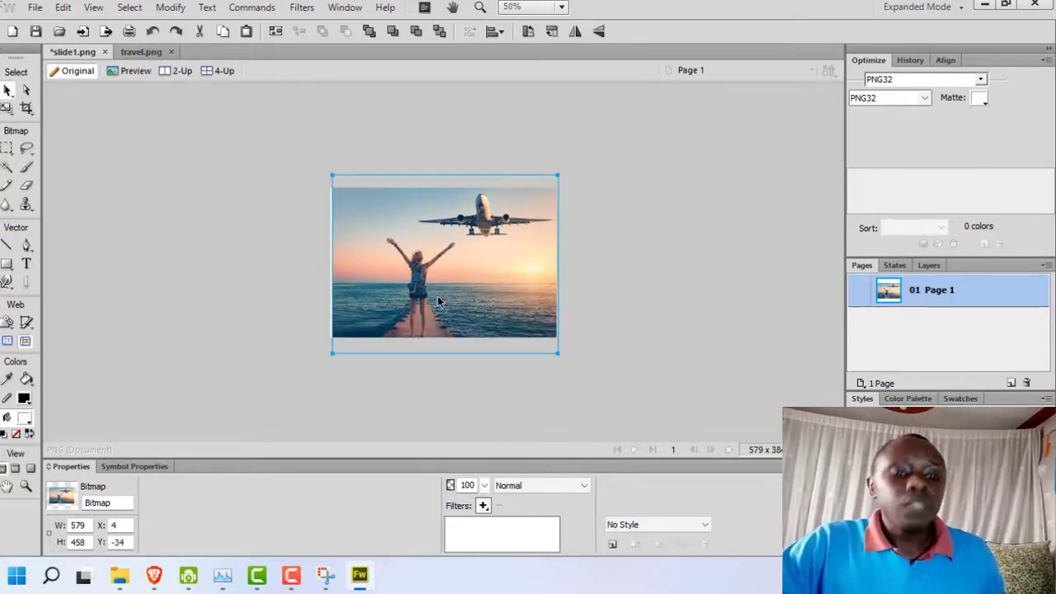
key(Left)
key(Left)
key(Left)
key(Left)
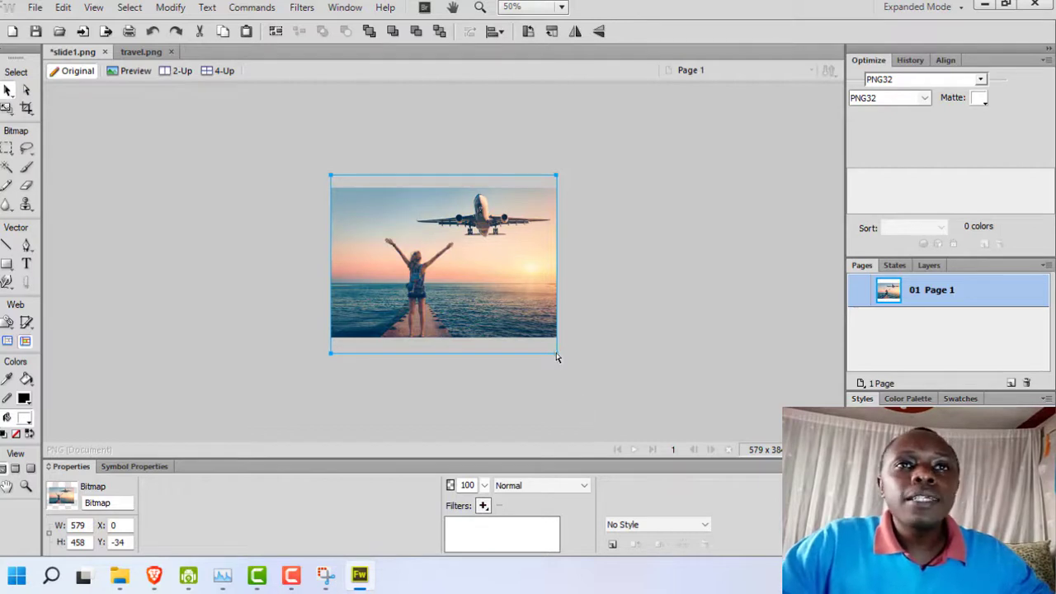
Resize and stretch the travel photo to try fitting the slide1 canvas
drag(557, 353, 556, 336)
drag(555, 178, 557, 189)
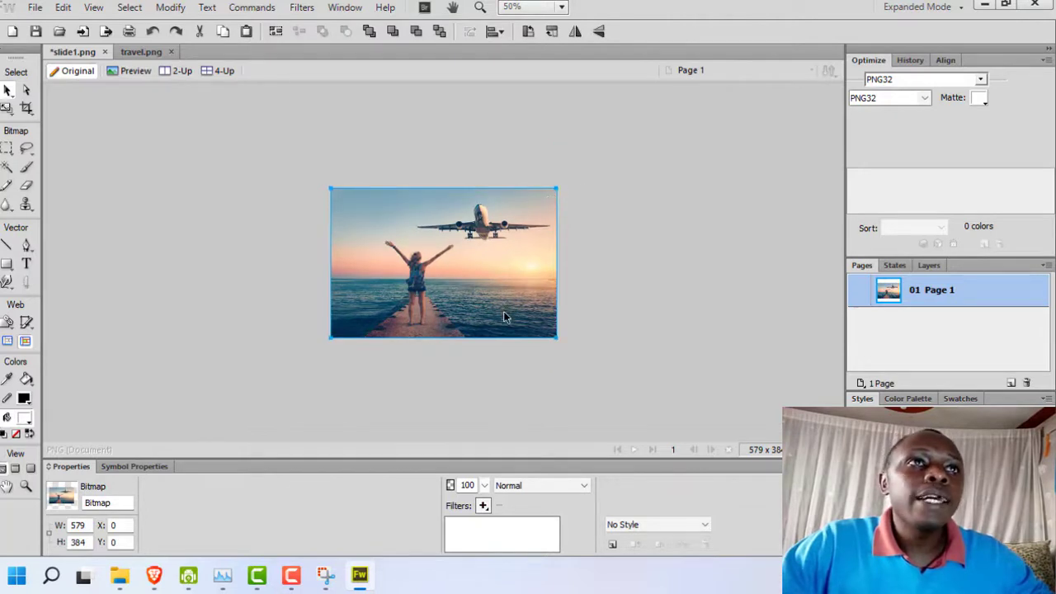
drag(557, 339, 539, 222)
key(m)
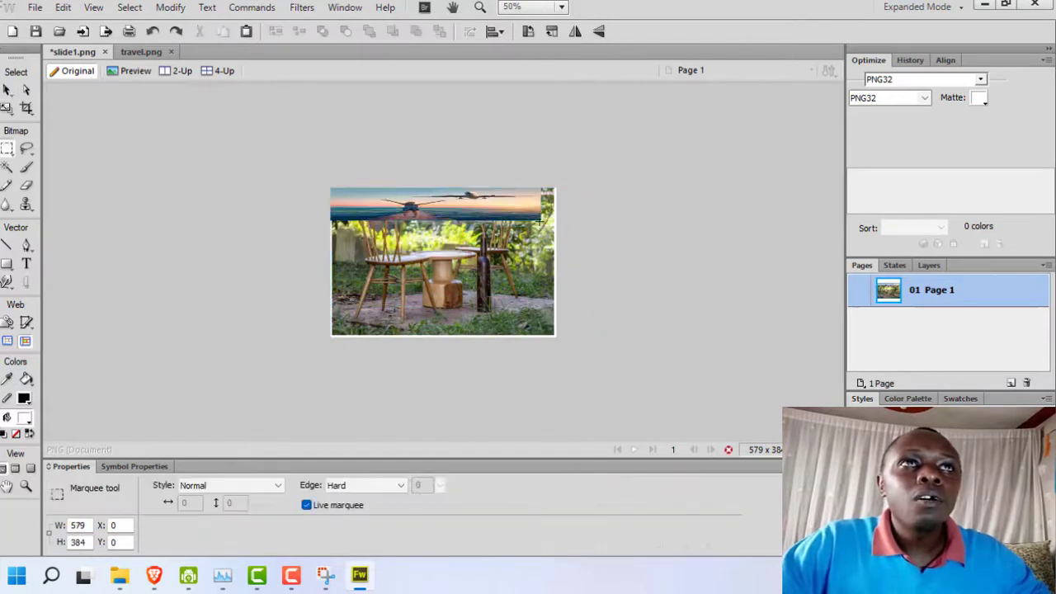
click(7, 89)
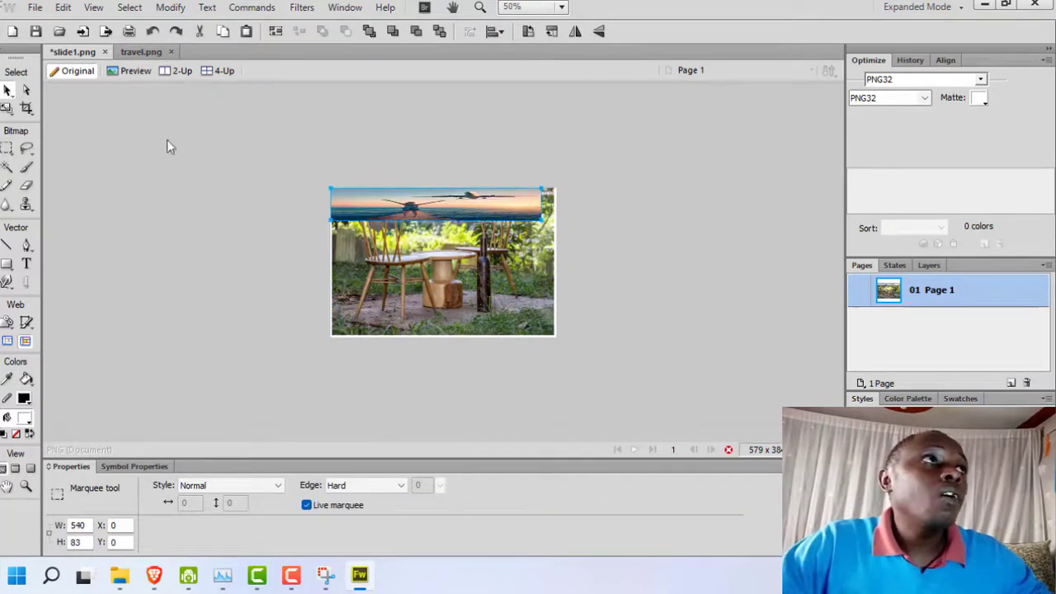
drag(542, 221, 528, 288)
Resize the chairs image and move the airplane strip to the canvas top-left
key(m)
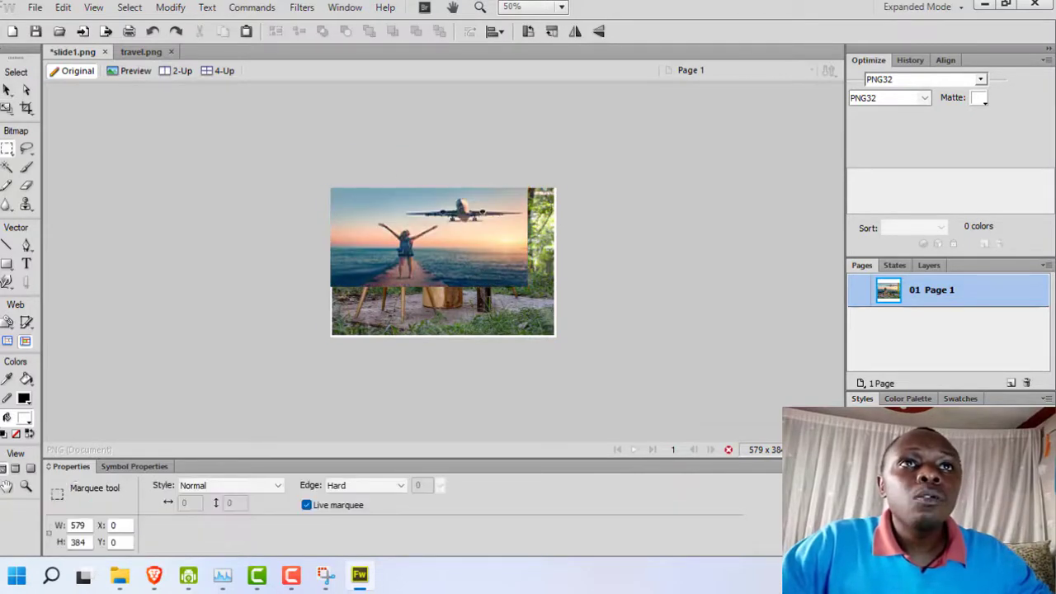
key(ctrl+a)
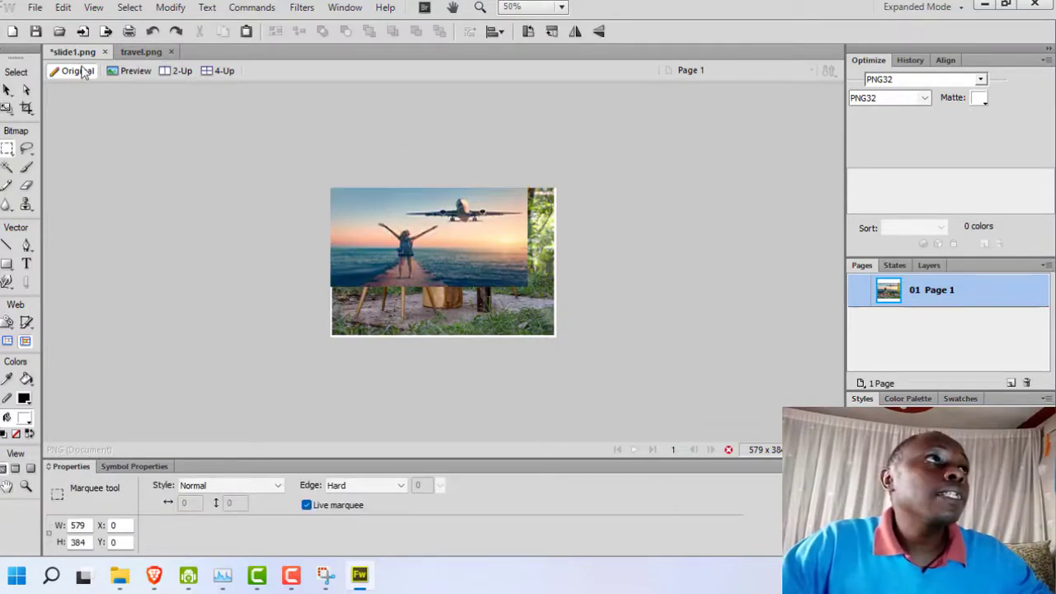
click(7, 91)
key(m)
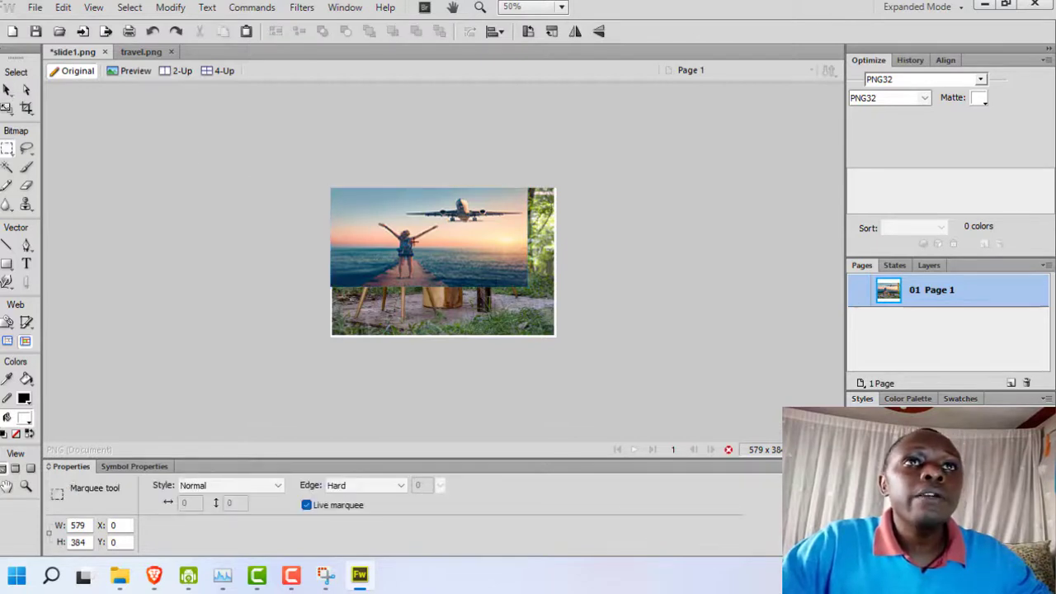
click(8, 91)
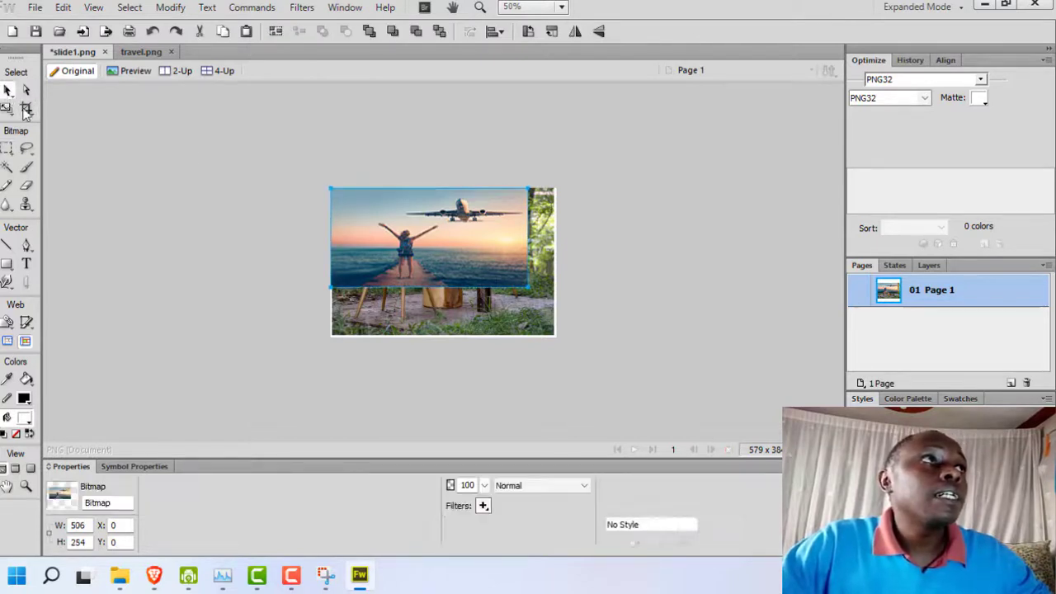
click(521, 296)
drag(582, 340, 407, 278)
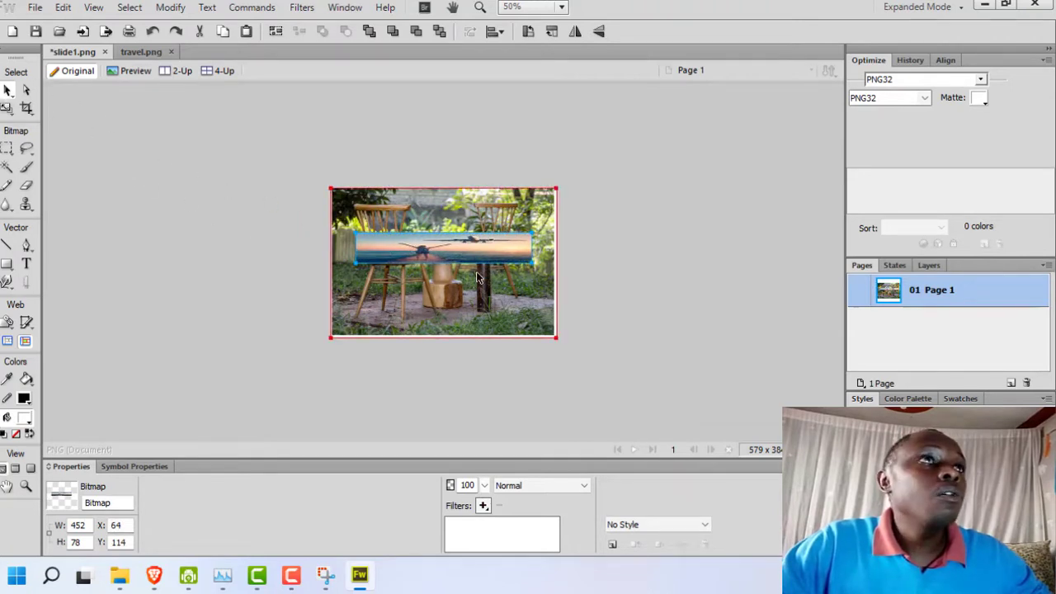
drag(445, 247, 402, 203)
Undo, delete both images from slide1, and select the photo in travel.png
key(ctrl+z)
key(ctrl+z)
key(ctrl+z)
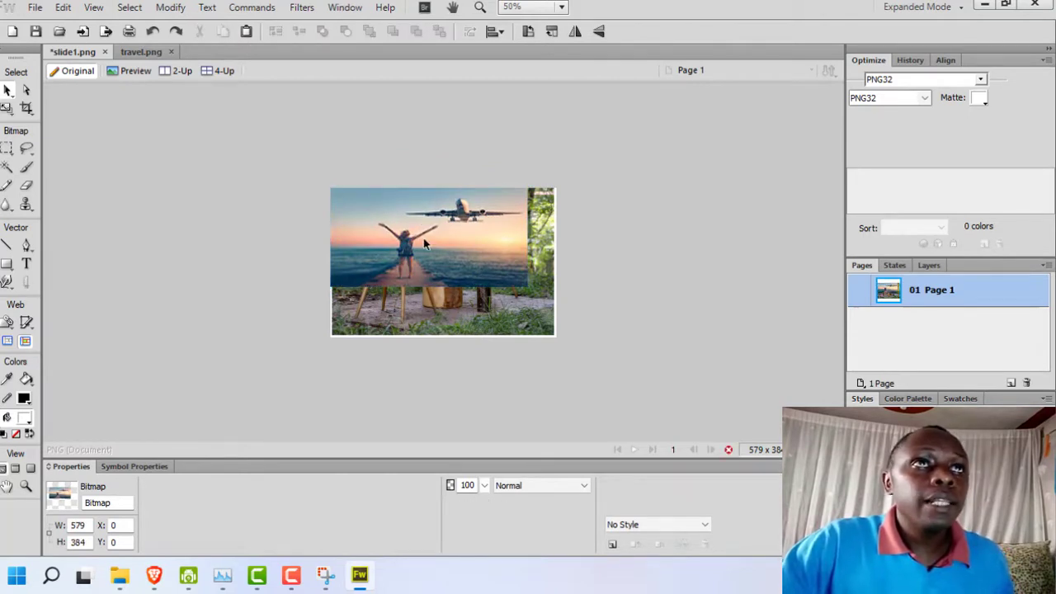
key(ctrl+a)
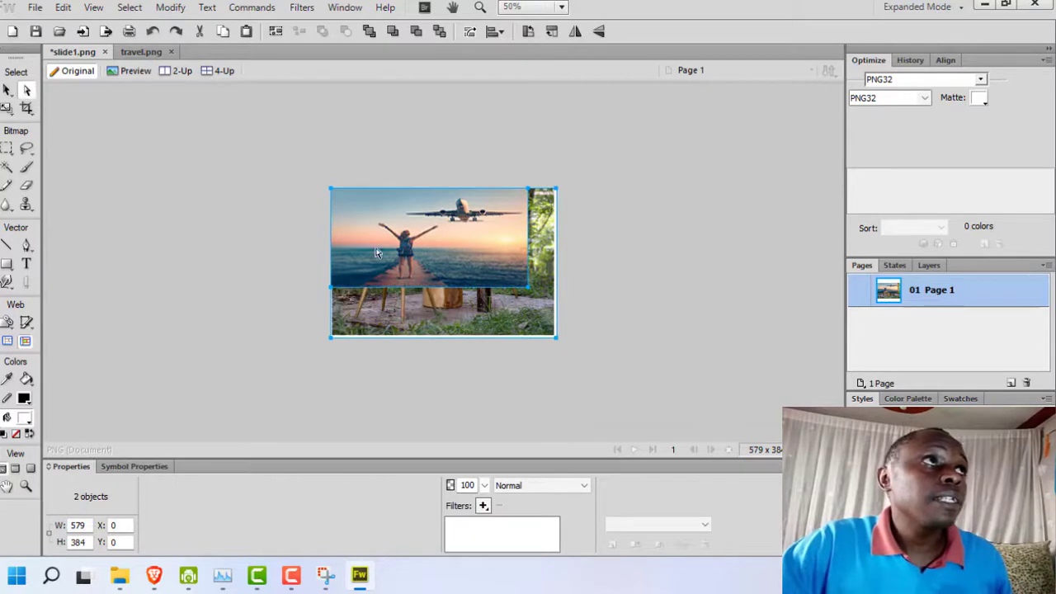
key(Delete)
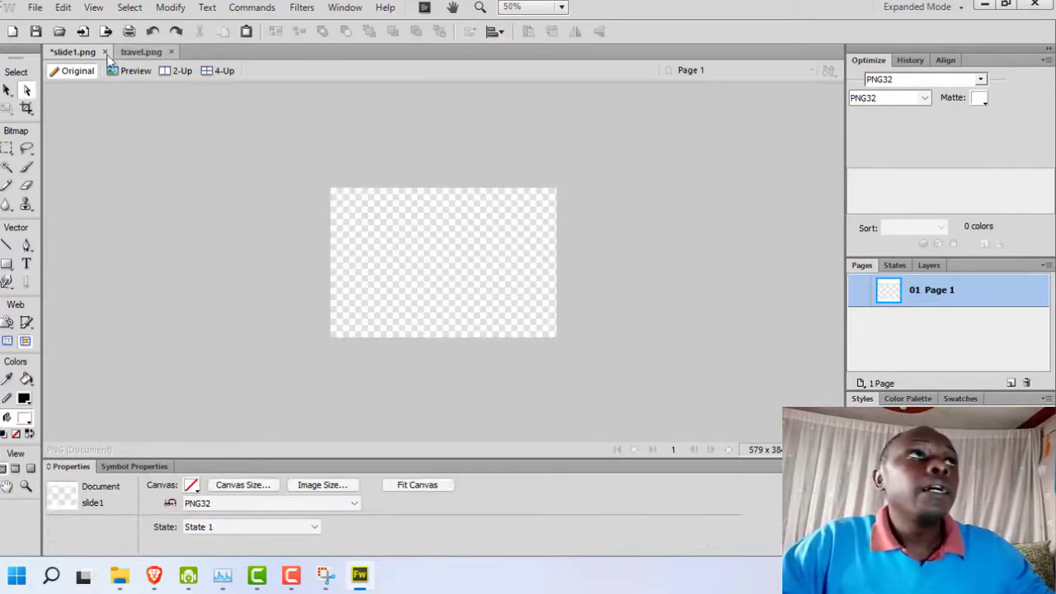
click(140, 51)
click(423, 250)
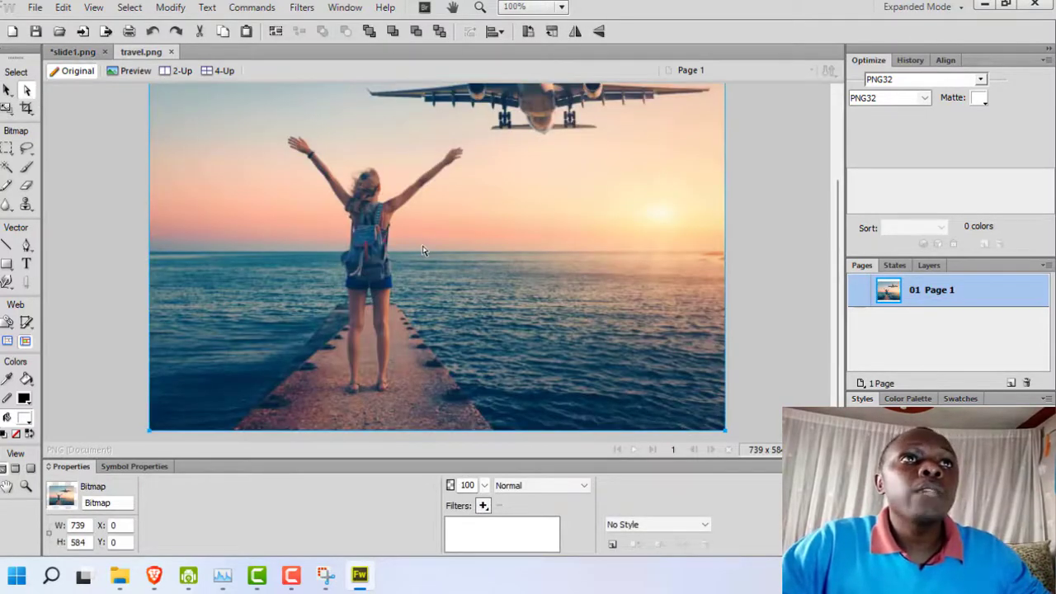
scroll(422, 250, up, 2)
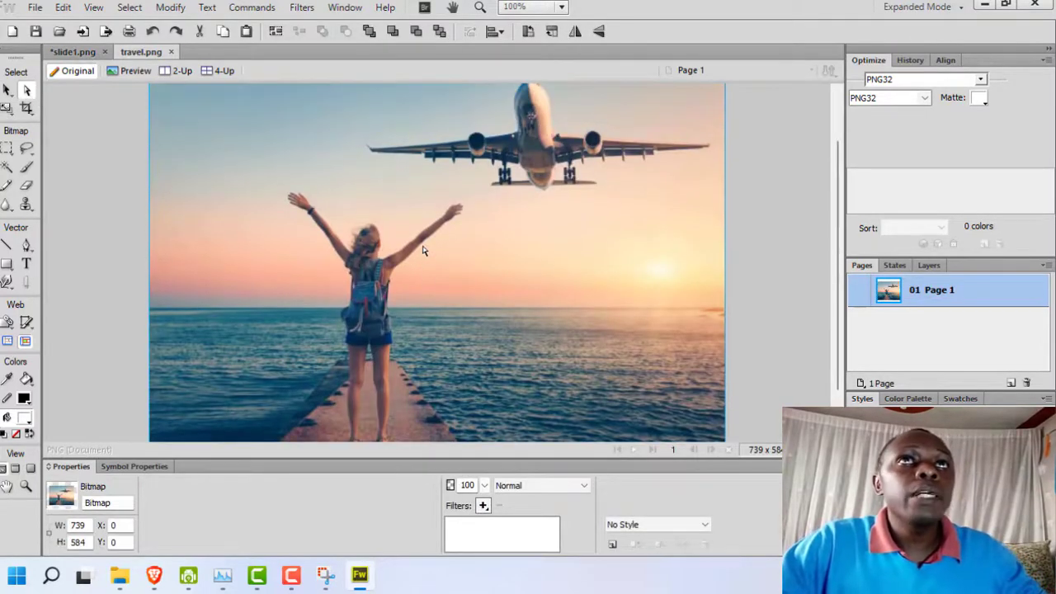
Paste the travel photo into slide1 and scale it to about the canvas width
click(76, 51)
key(ctrl+v)
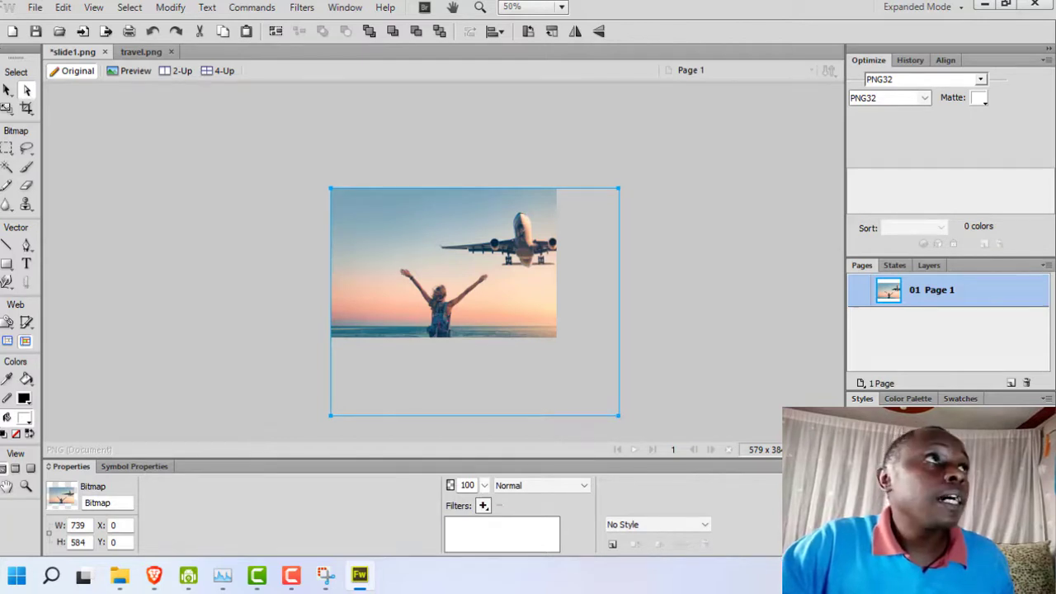
click(6, 108)
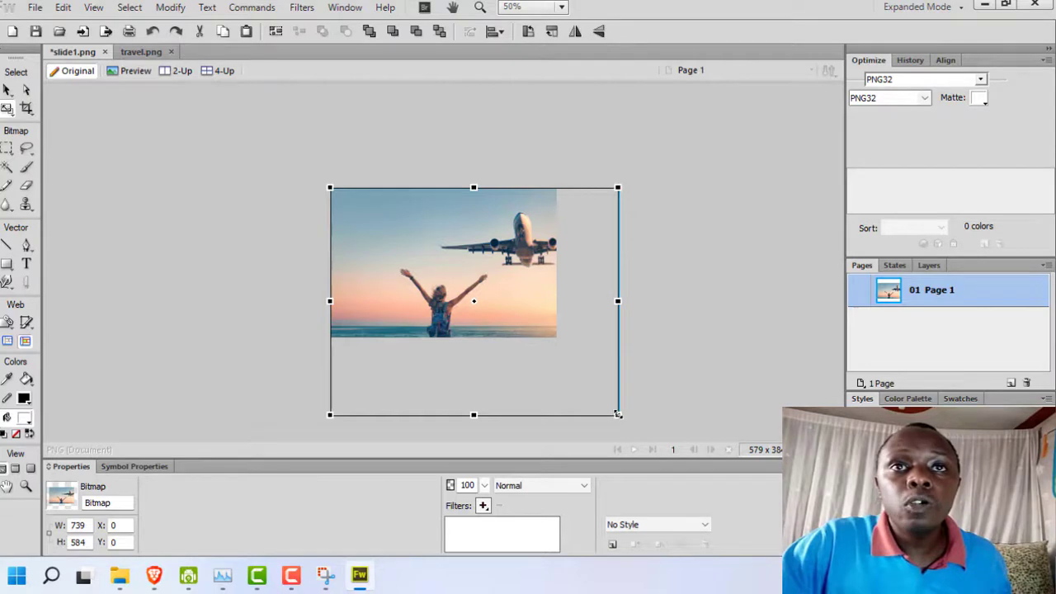
drag(618, 415, 553, 363)
key(Return)
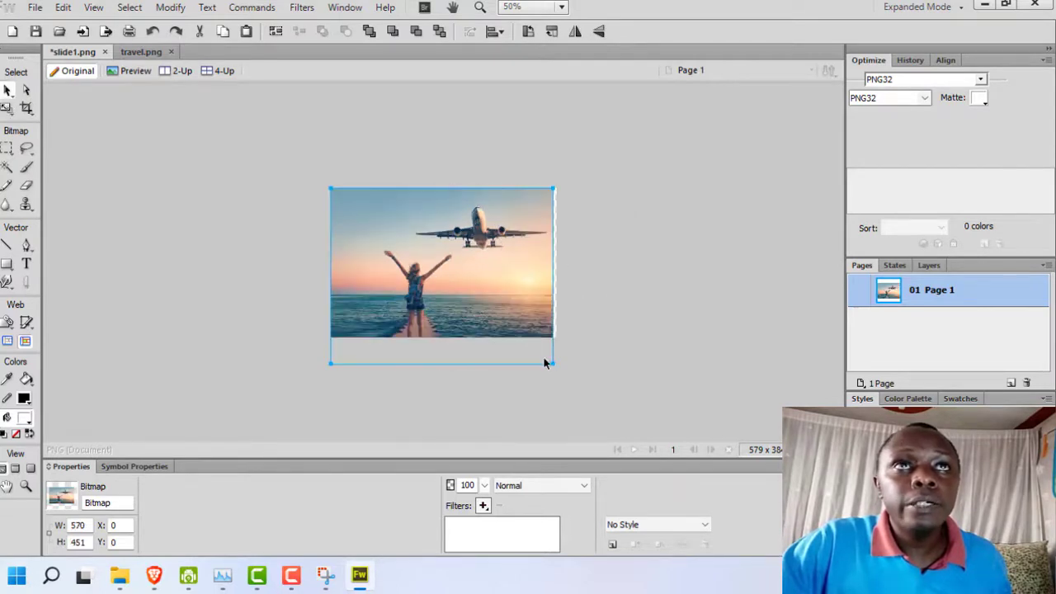
Enlarge the photo past the bottom edge and move it up to cover the canvas
key(m)
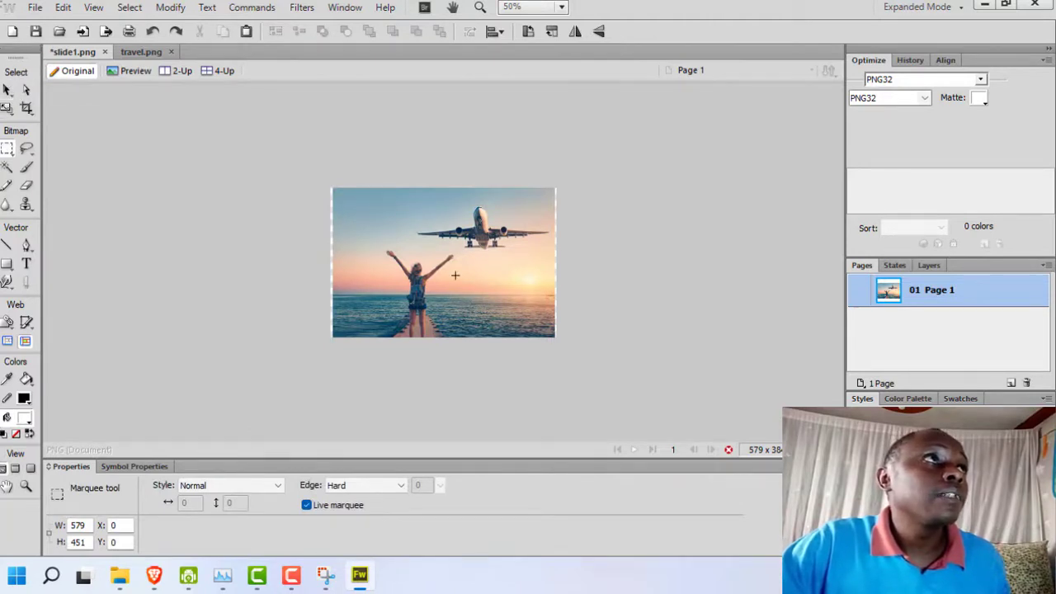
click(7, 90)
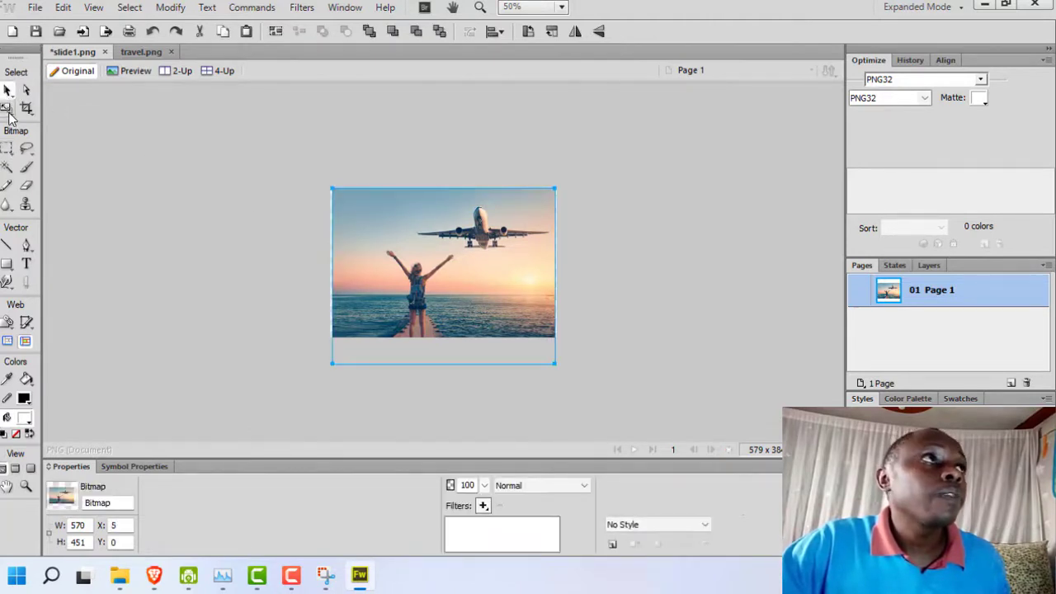
click(7, 108)
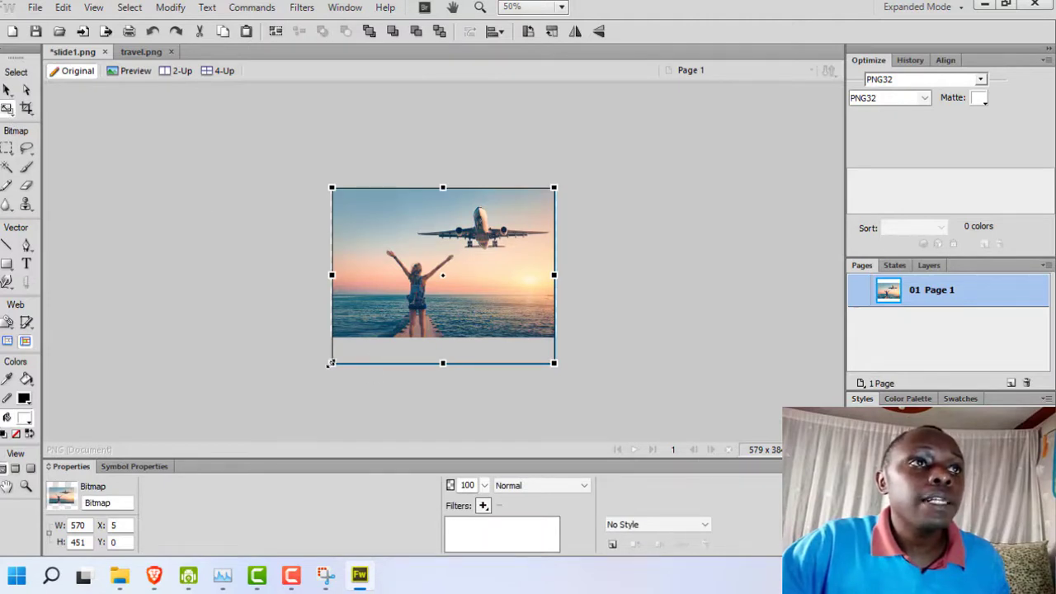
drag(330, 363, 326, 368)
drag(365, 320, 364, 310)
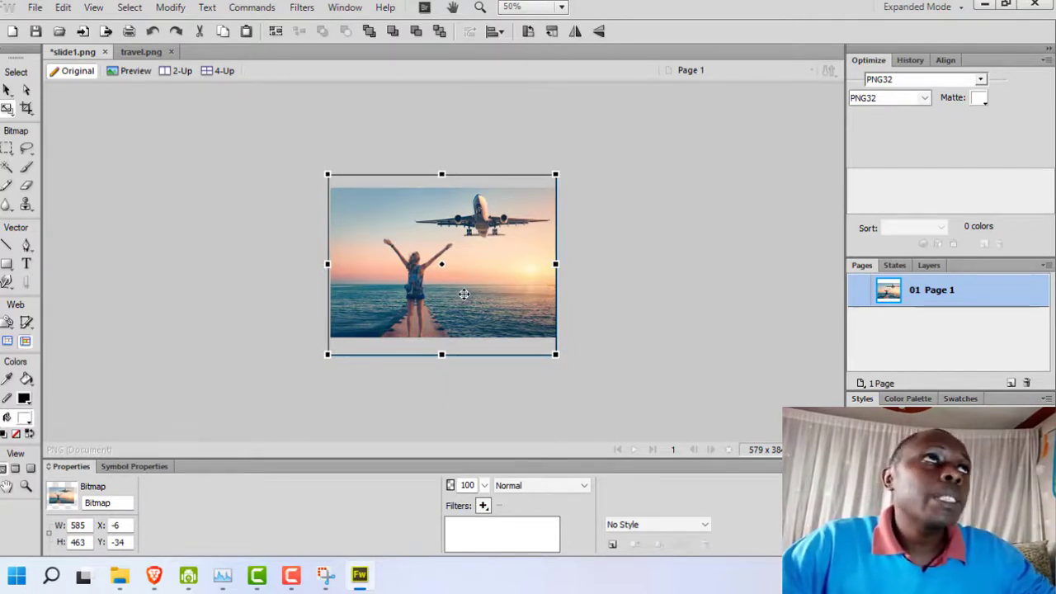
Set slide1's canvas size to 579 × 384 pixels to match the photo
click(165, 10)
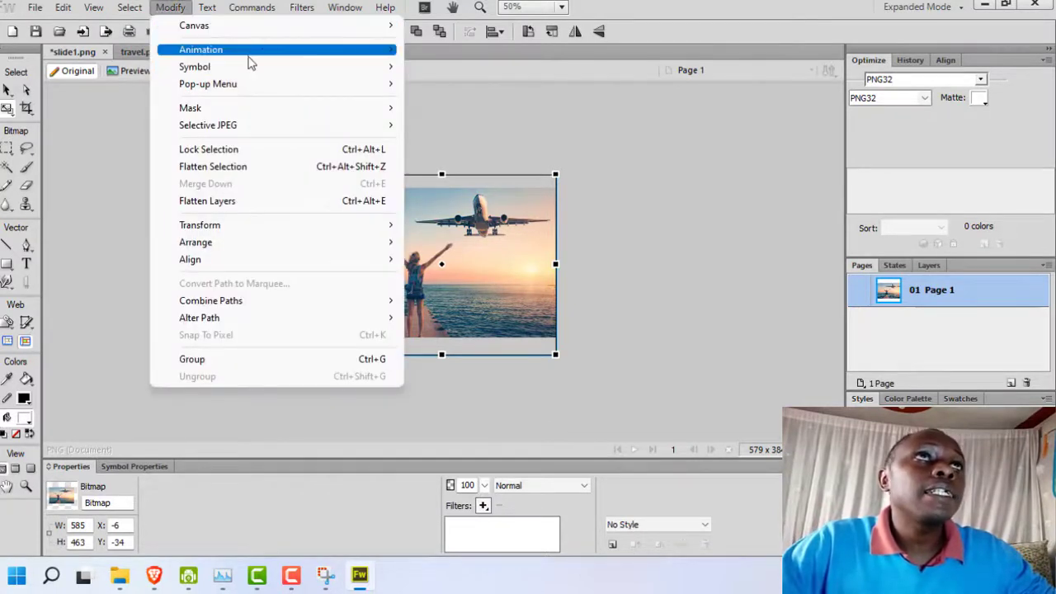
mouse_move(302, 58)
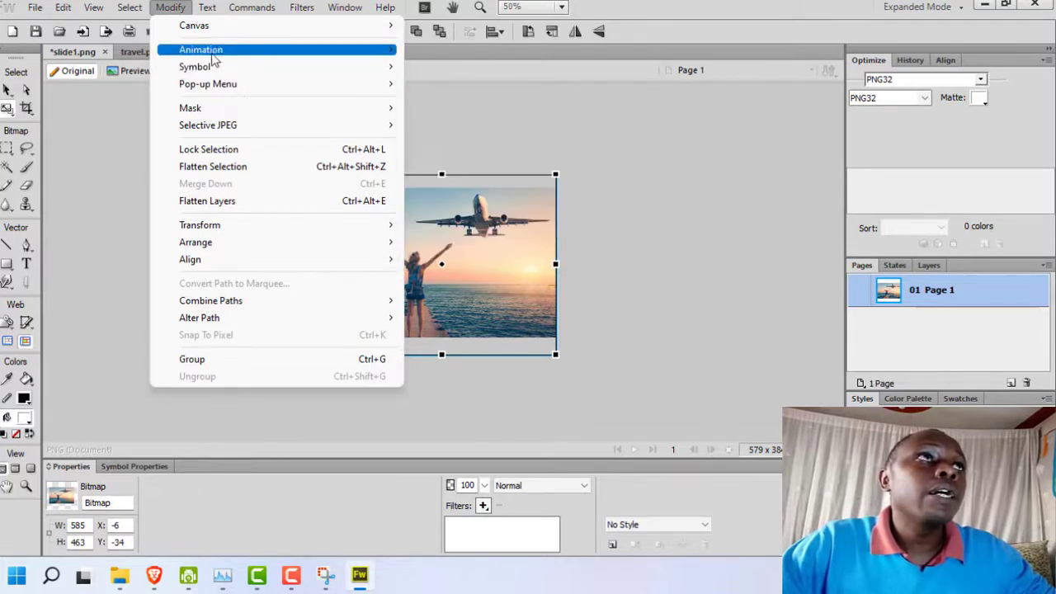
mouse_move(255, 30)
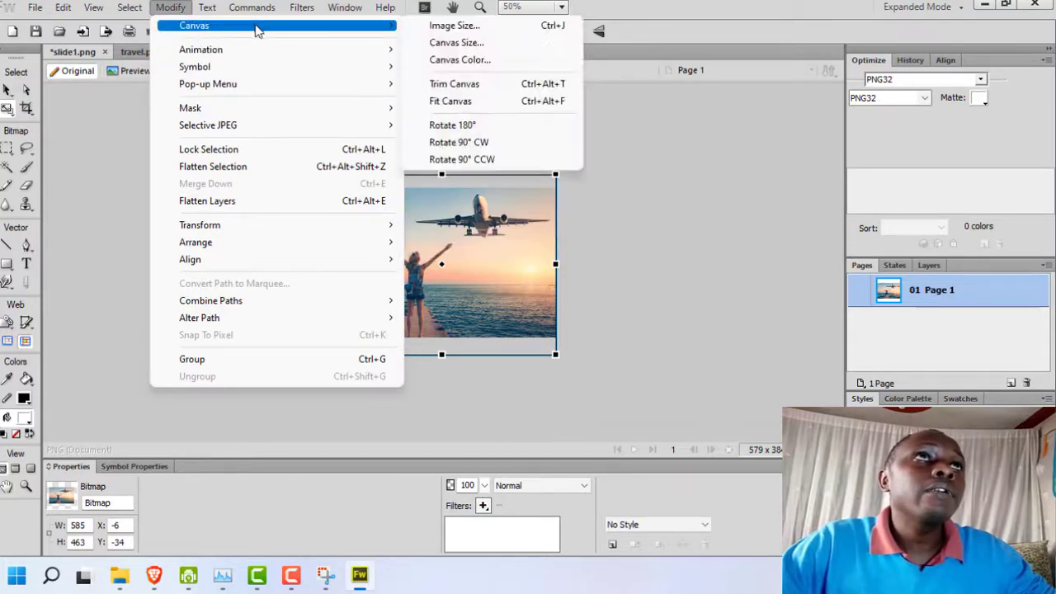
click(466, 43)
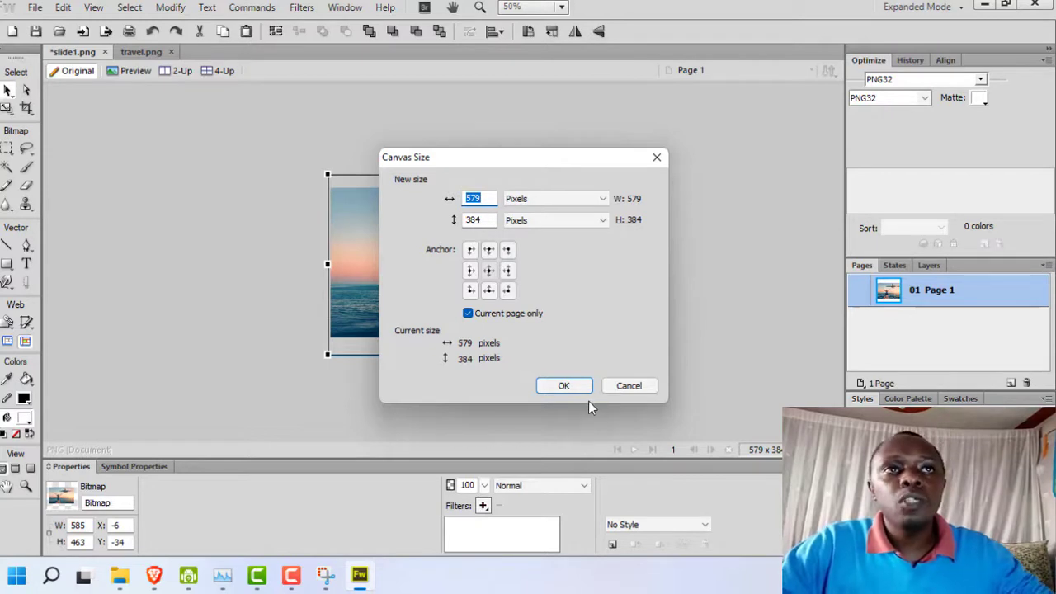
click(569, 388)
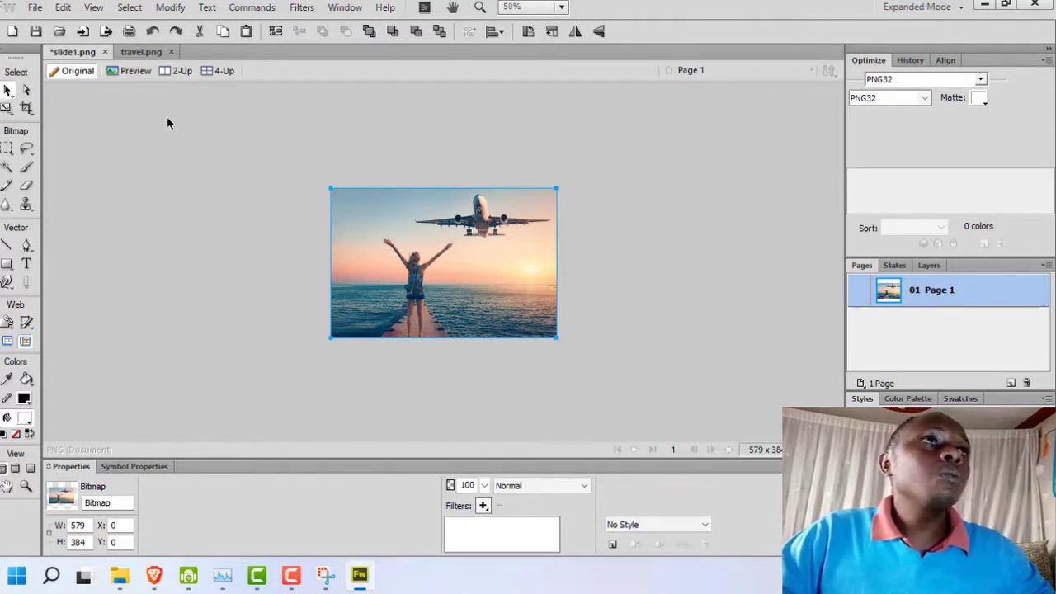
Create a new document 1000 pixels wide by 600 pixels high
click(35, 7)
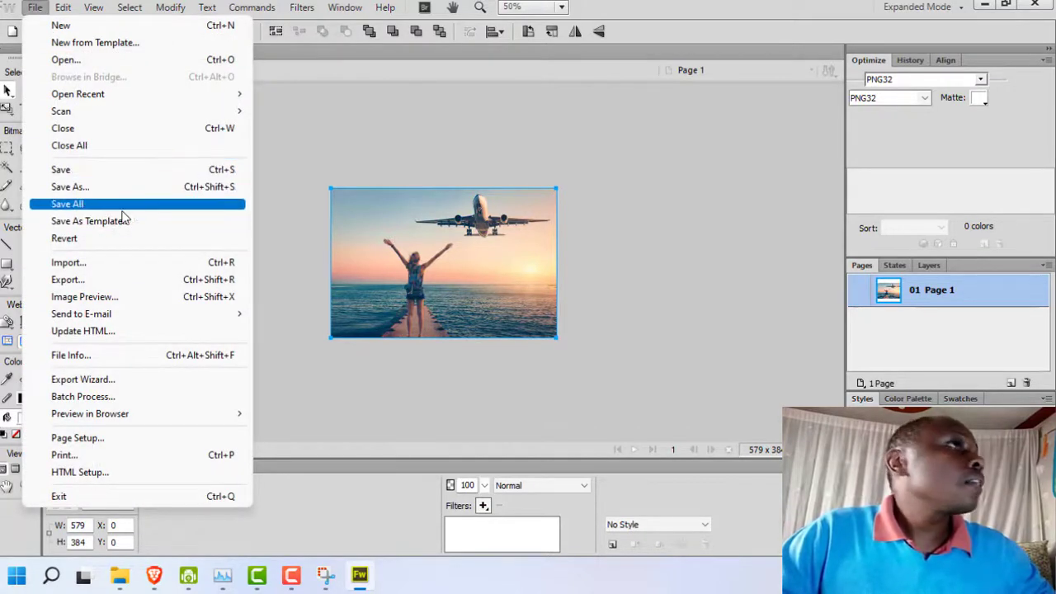
click(96, 30)
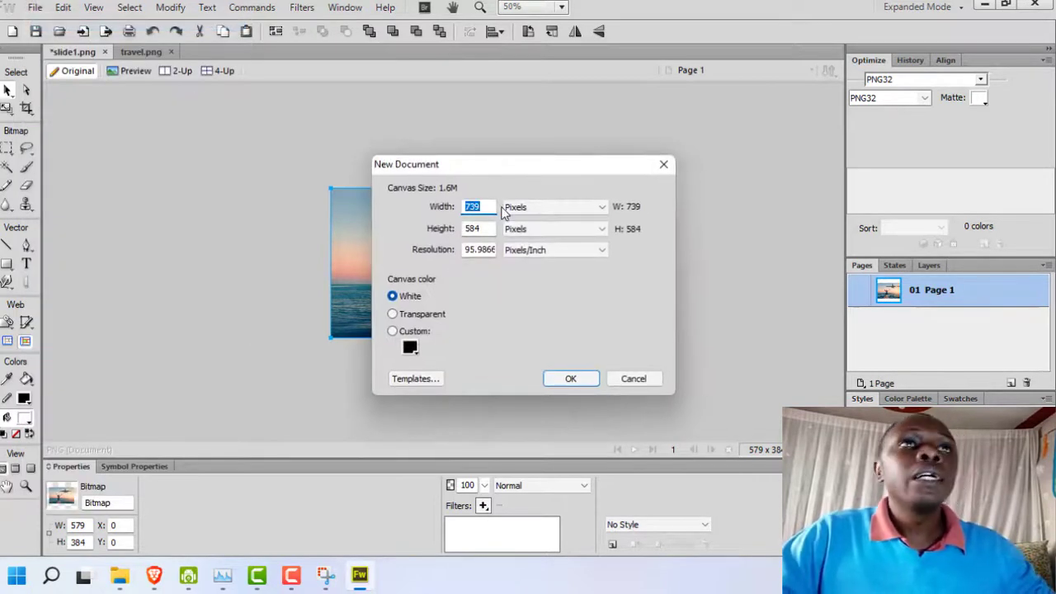
text(1000)
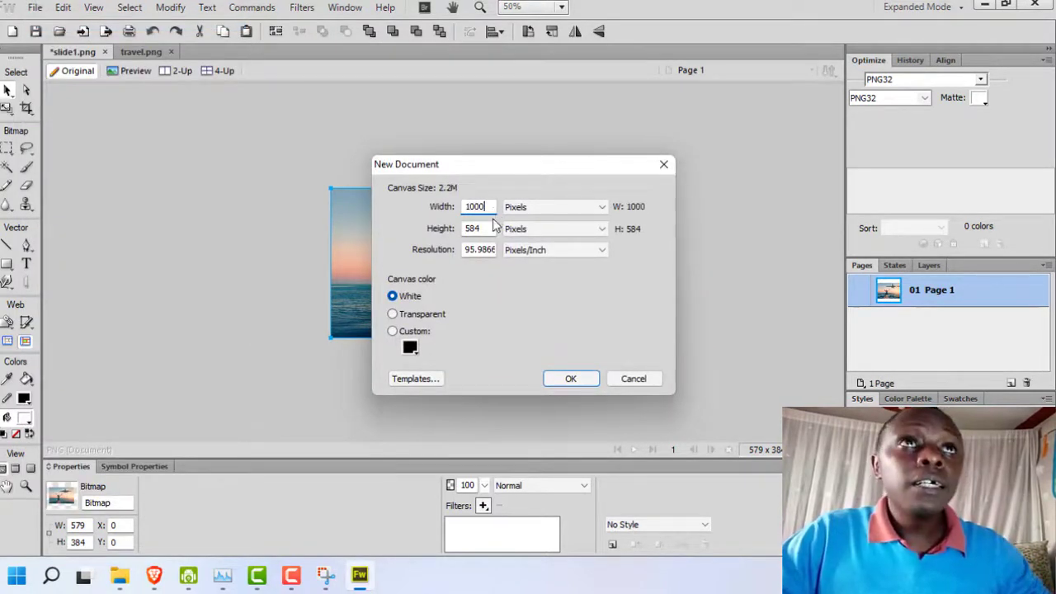
key(Tab)
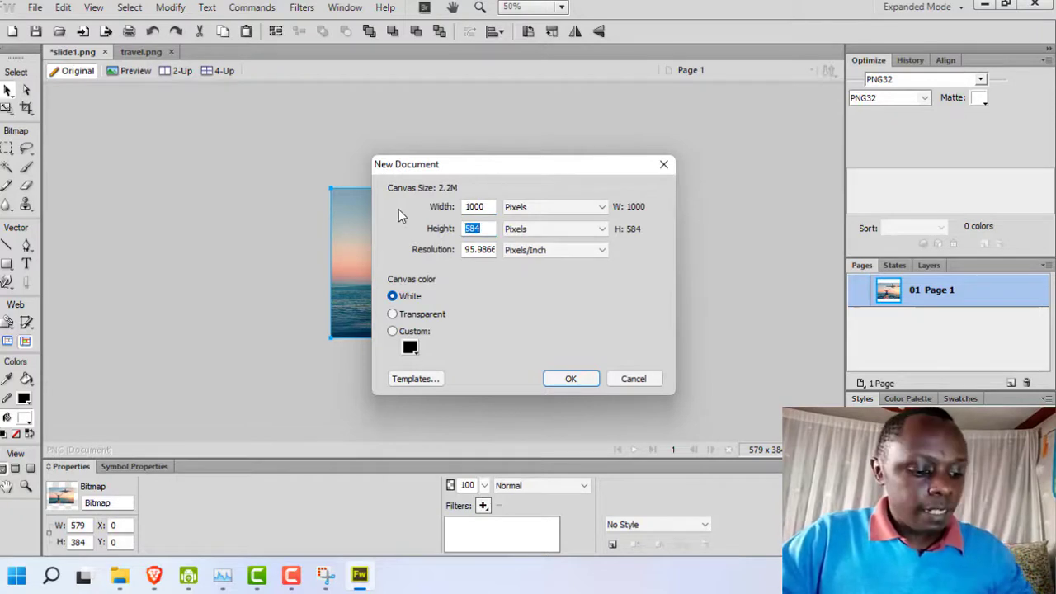
text(600)
click(587, 377)
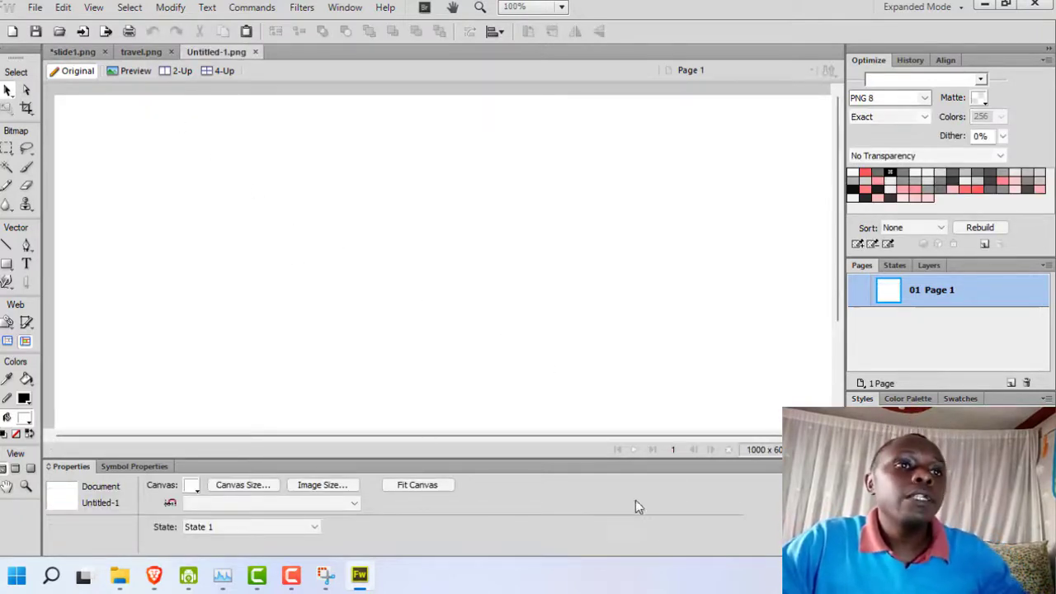
View the new canvas at 50% zoom, then return to slide1.png
click(825, 449)
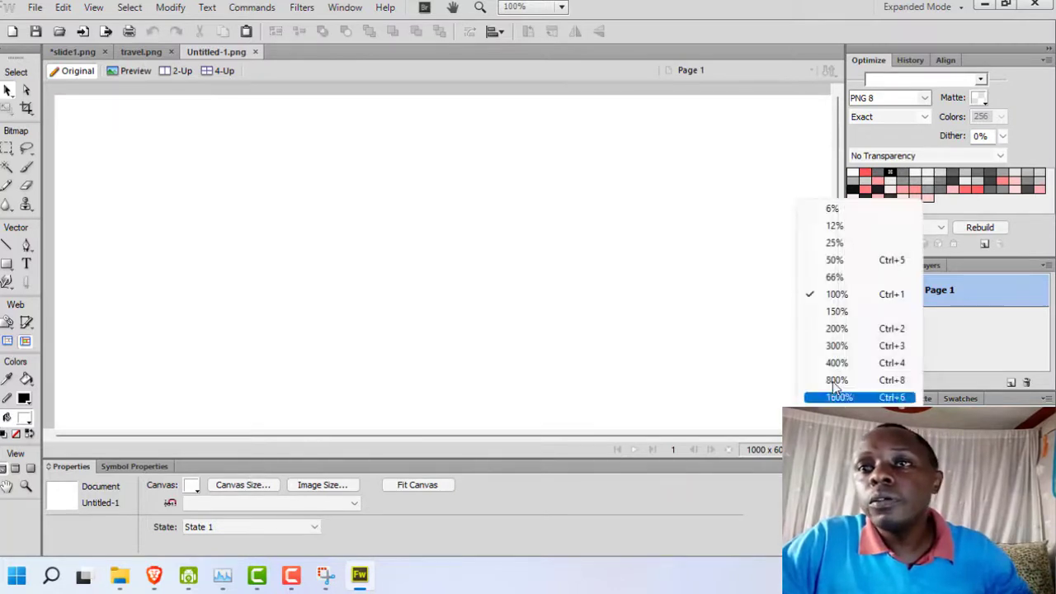
click(815, 272)
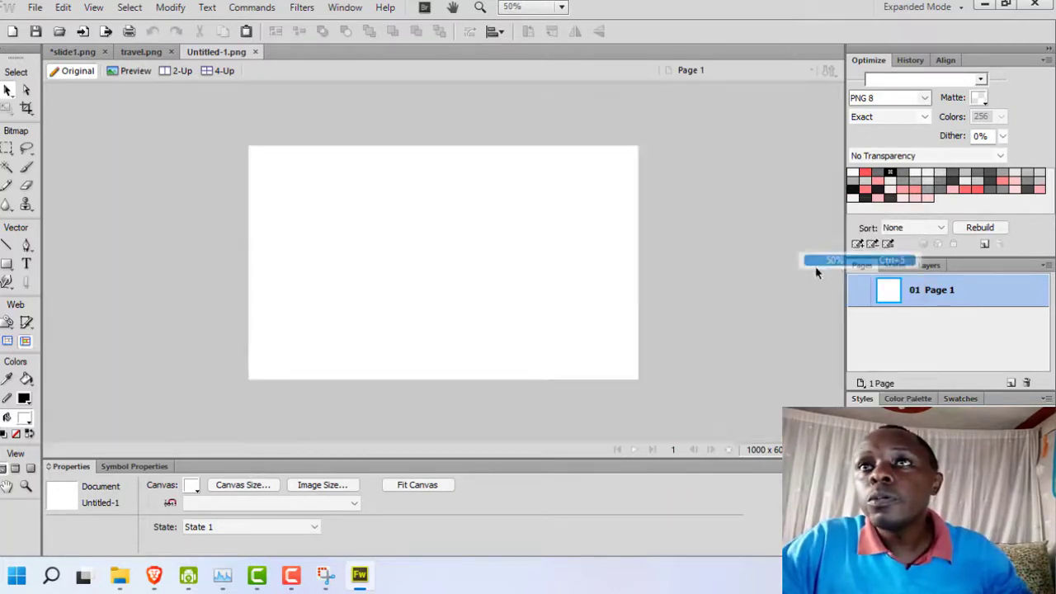
click(141, 51)
click(75, 51)
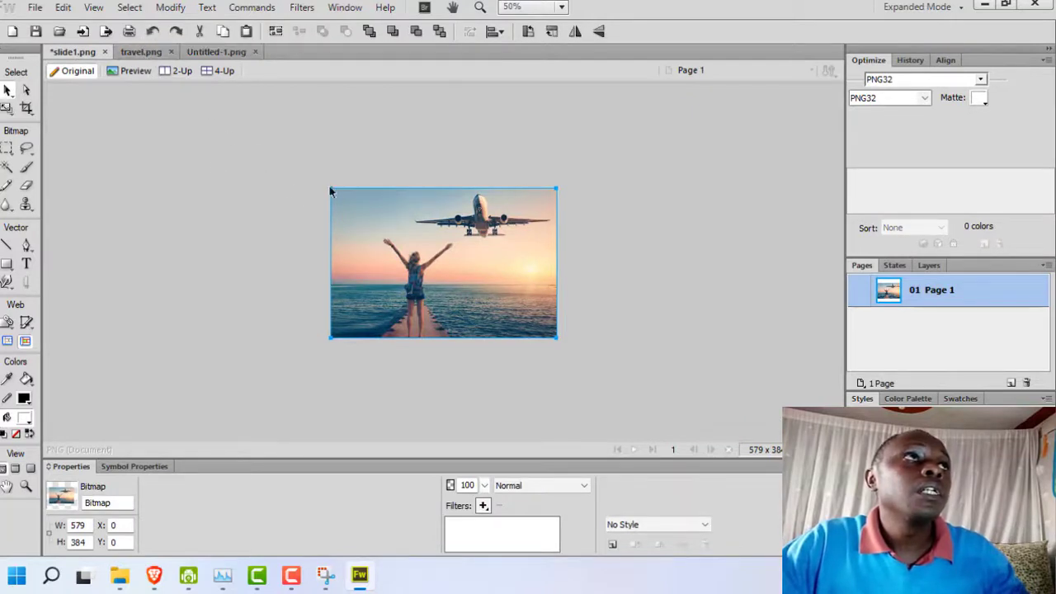
Select the whole travel photo bitmap in travel.png and paste it into Untitled-1
click(219, 51)
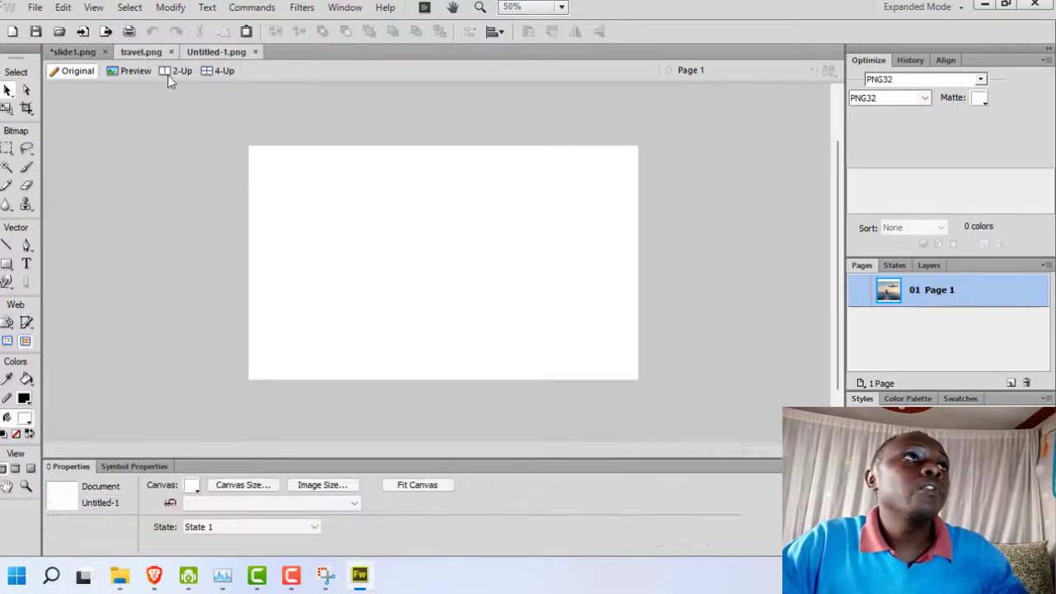
click(141, 52)
key(m)
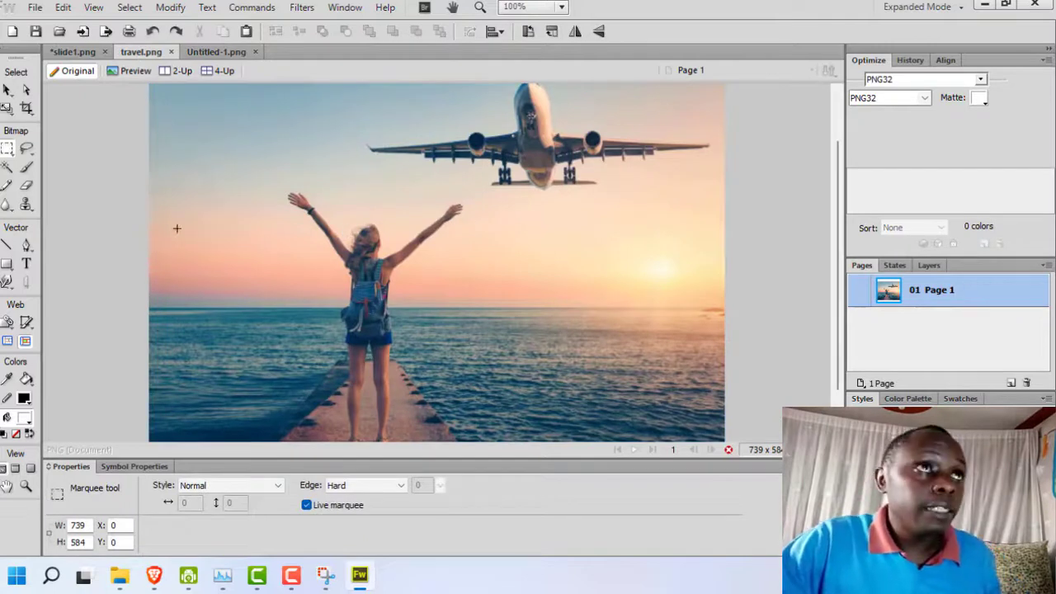
click(76, 50)
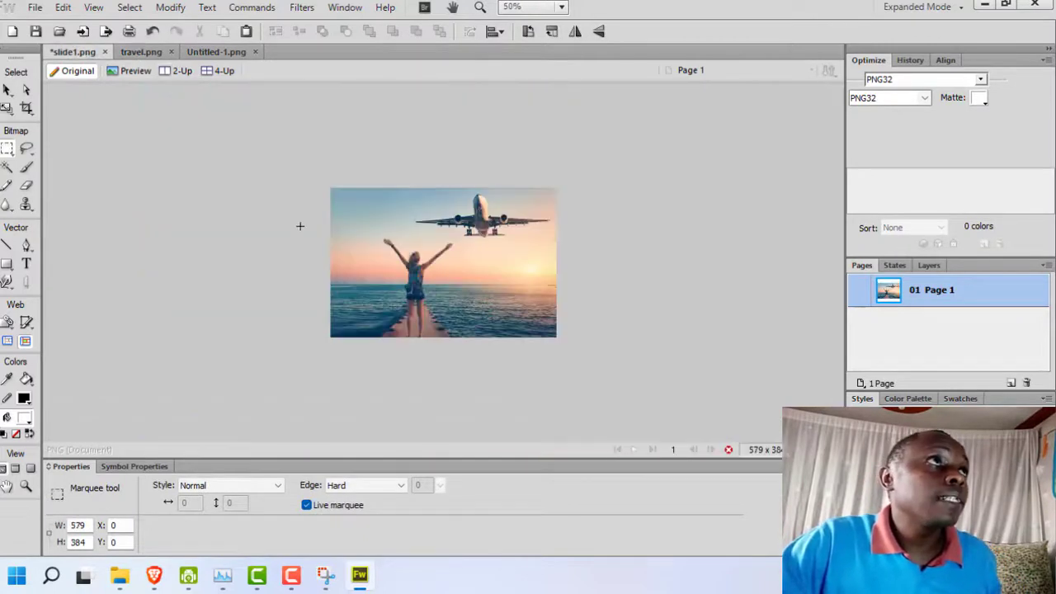
click(142, 52)
click(7, 90)
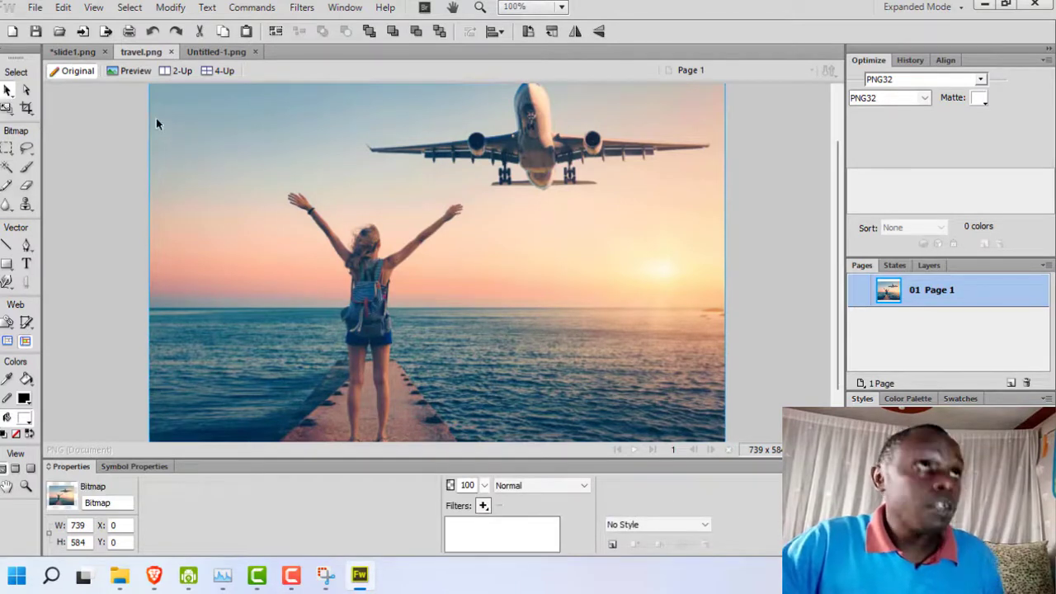
click(72, 51)
click(217, 51)
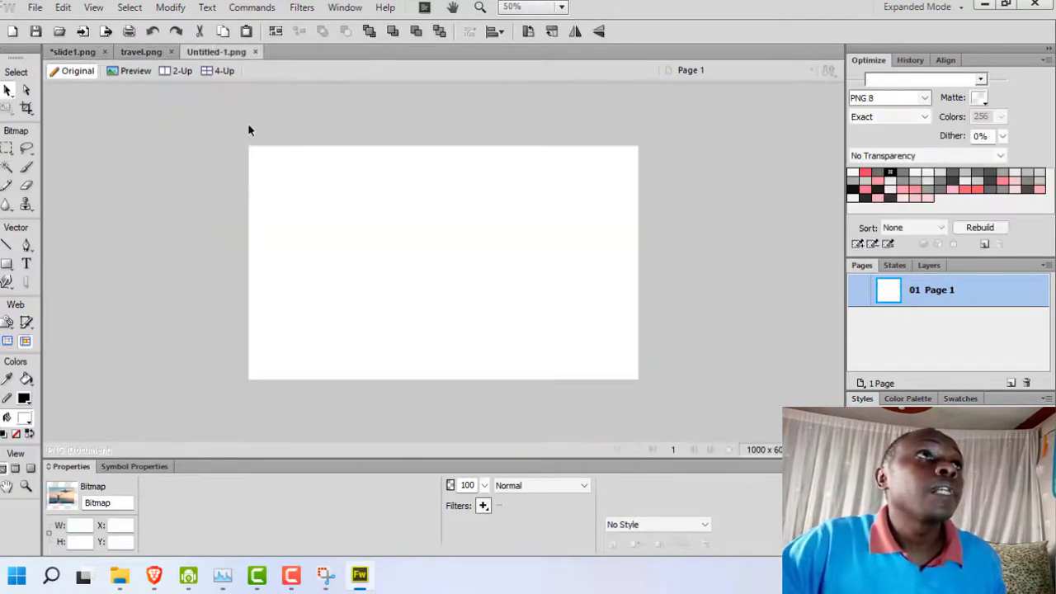
key(ctrl+v)
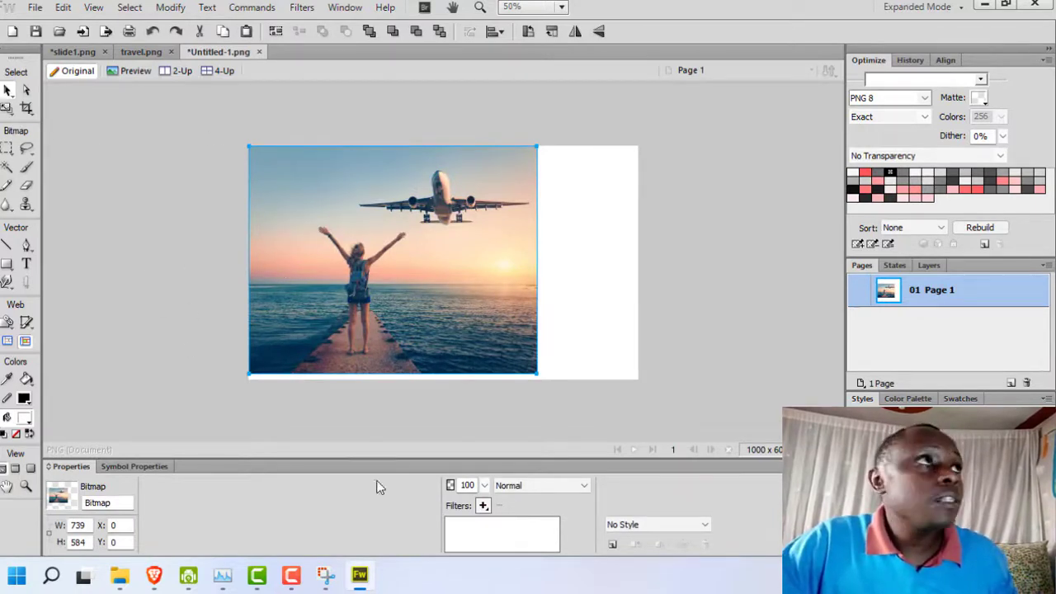
Select the pasted travel photo and drag it larger toward the canvas's right edge
click(536, 379)
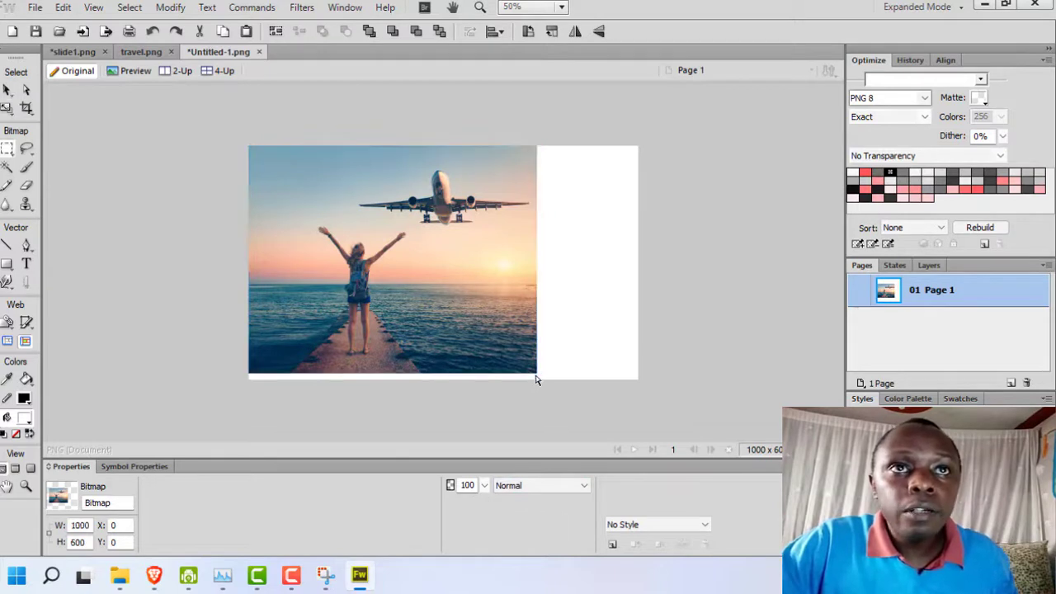
click(536, 380)
key(v)
click(535, 373)
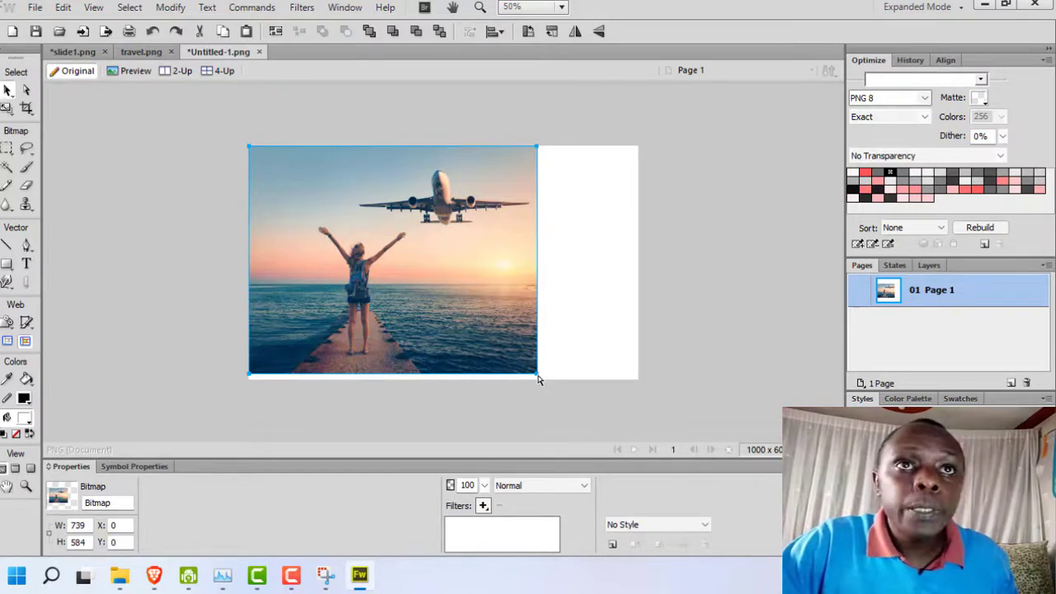
drag(539, 378, 596, 444)
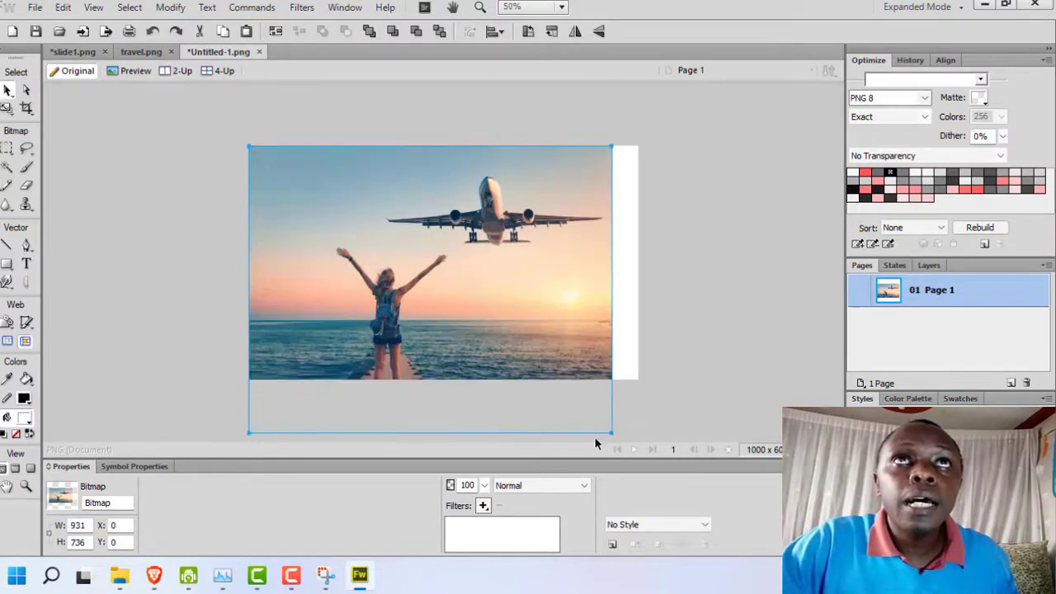
Scale the photo past the canvas edges, shift it upward, and commit the transform
key(m)
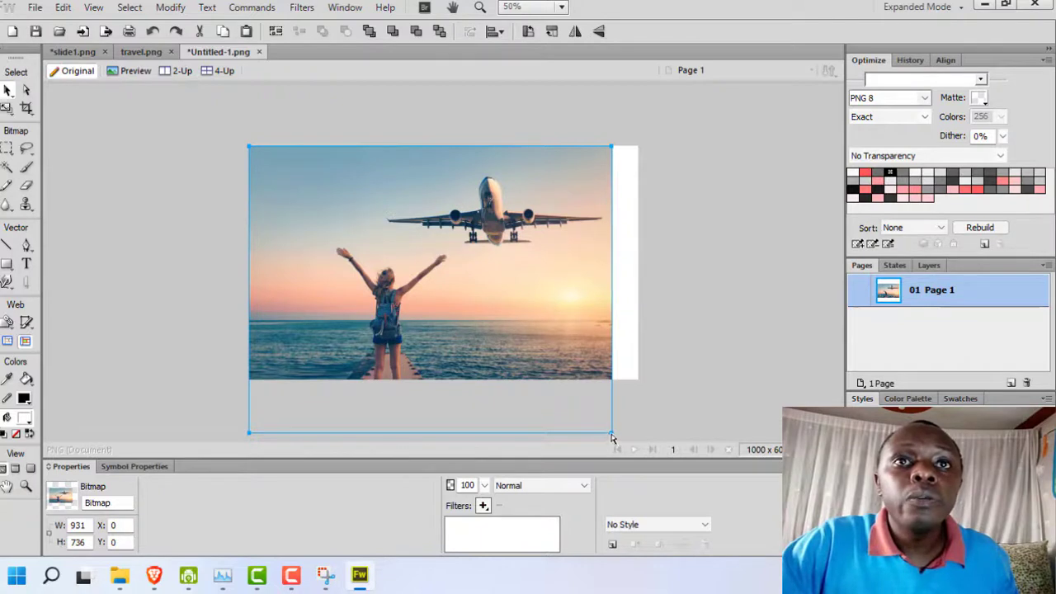
key(ctrl+d)
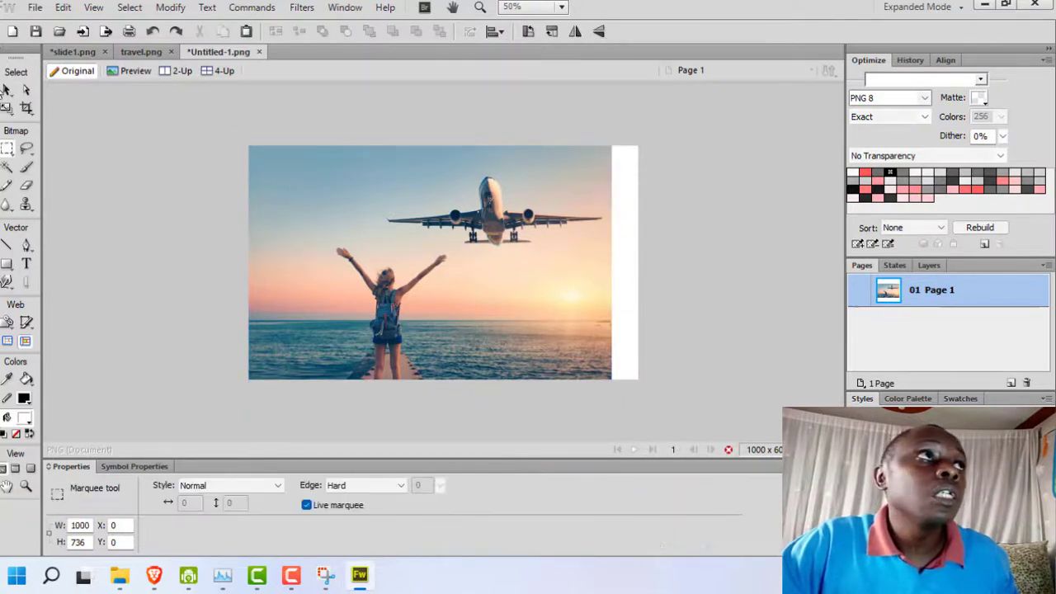
click(6, 109)
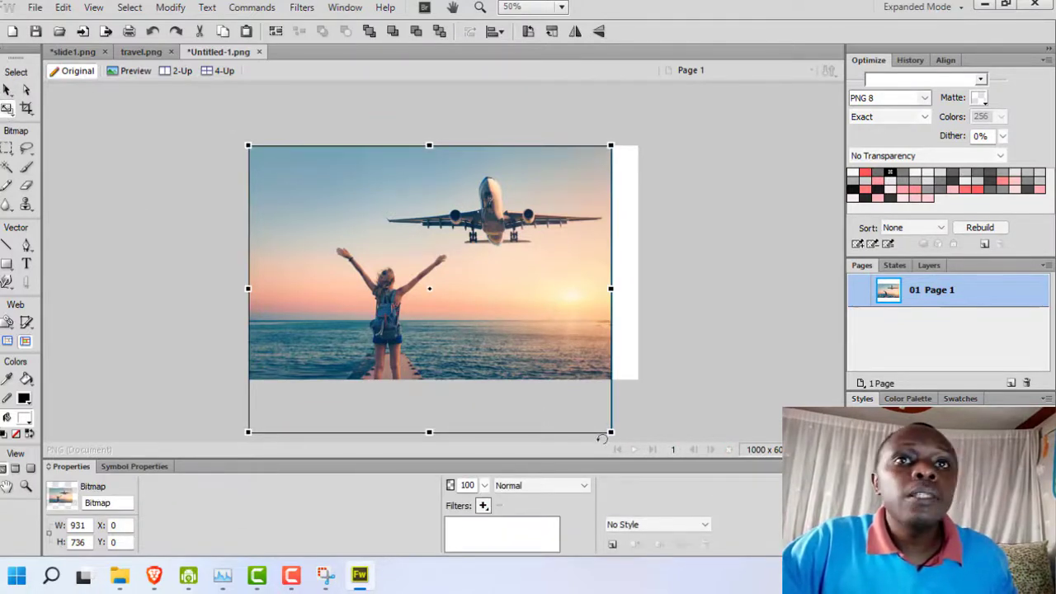
drag(614, 438, 642, 451)
drag(514, 372, 516, 345)
double_click(518, 355)
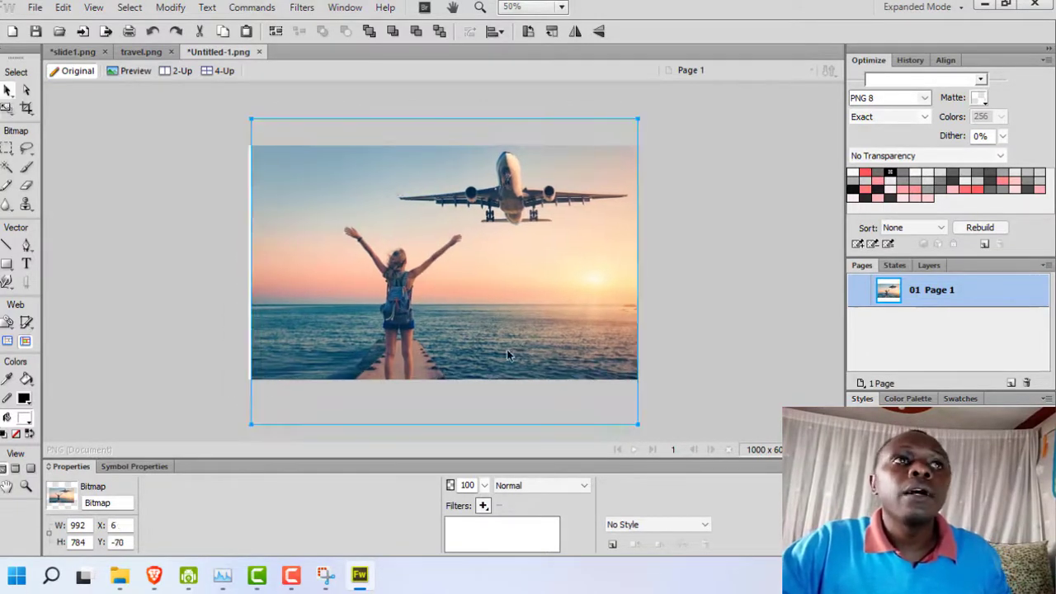
Check the canvas's bottom-right corner for uncovered gaps, abandoning a further rescale
key(m)
click(494, 353)
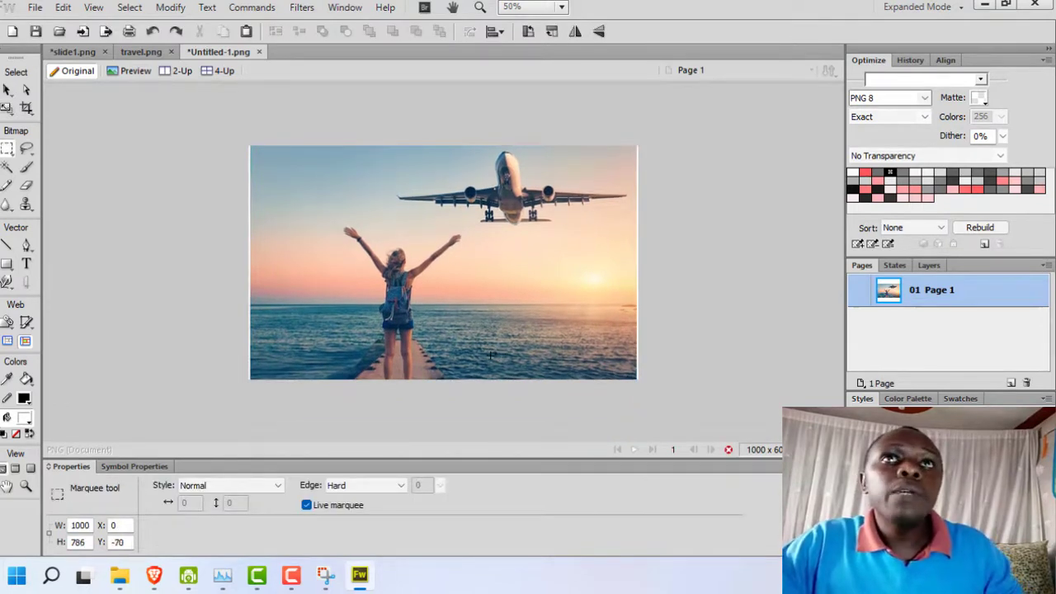
drag(489, 354, 488, 353)
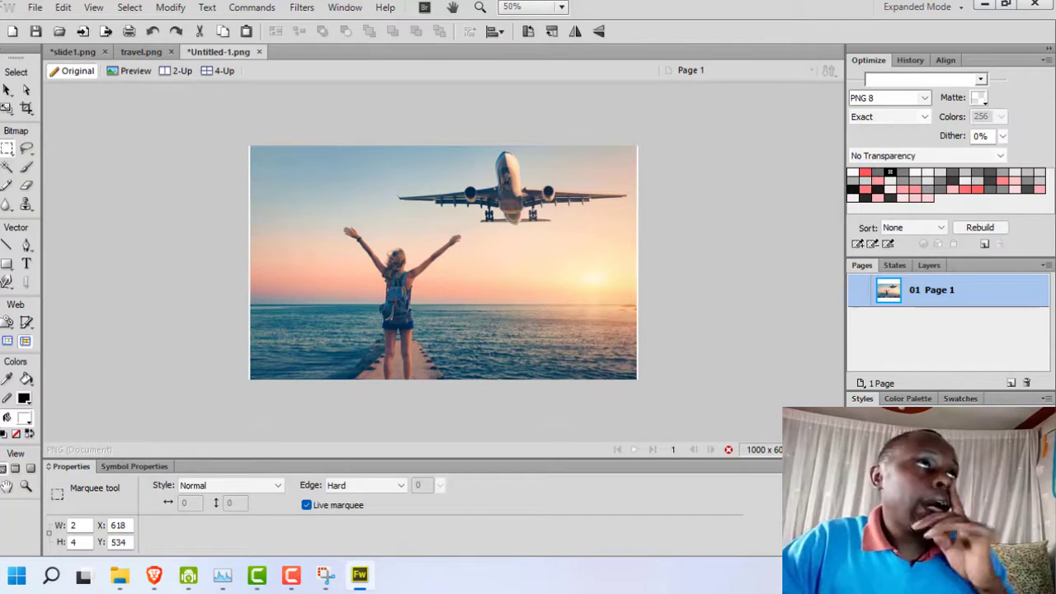
click(6, 90)
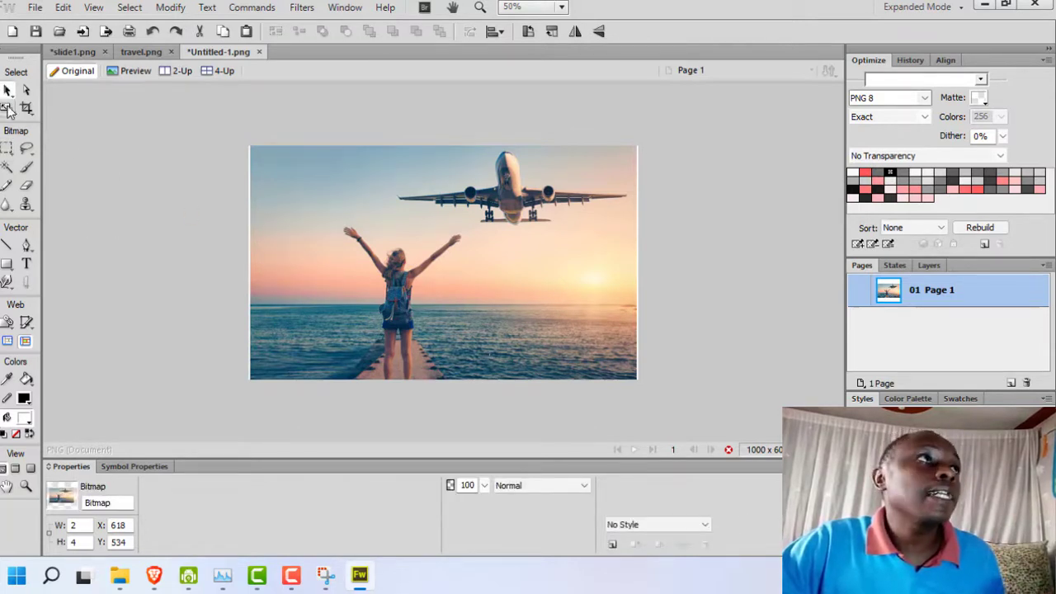
click(7, 108)
key(m)
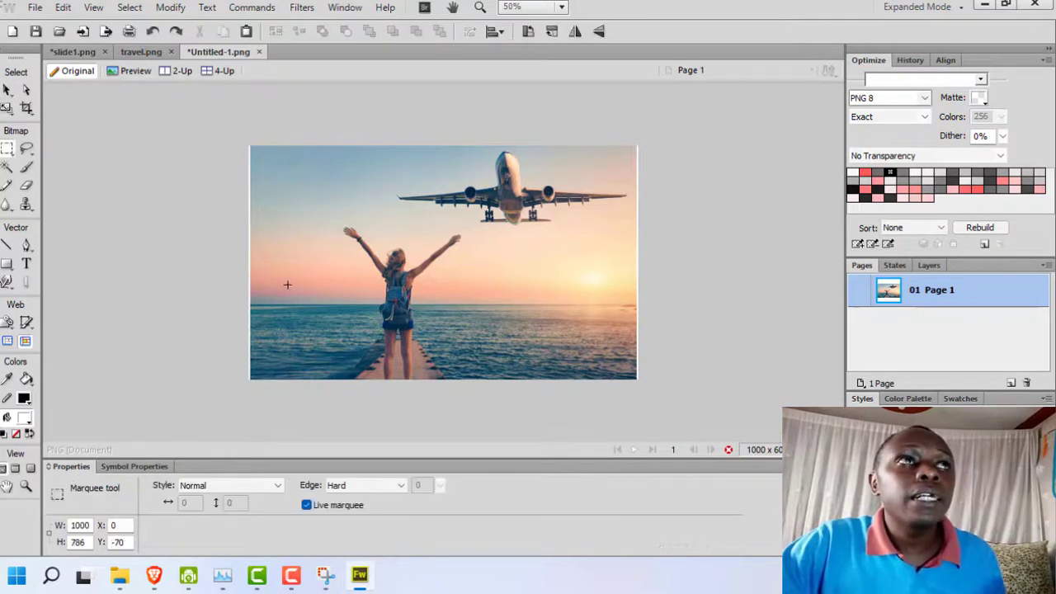